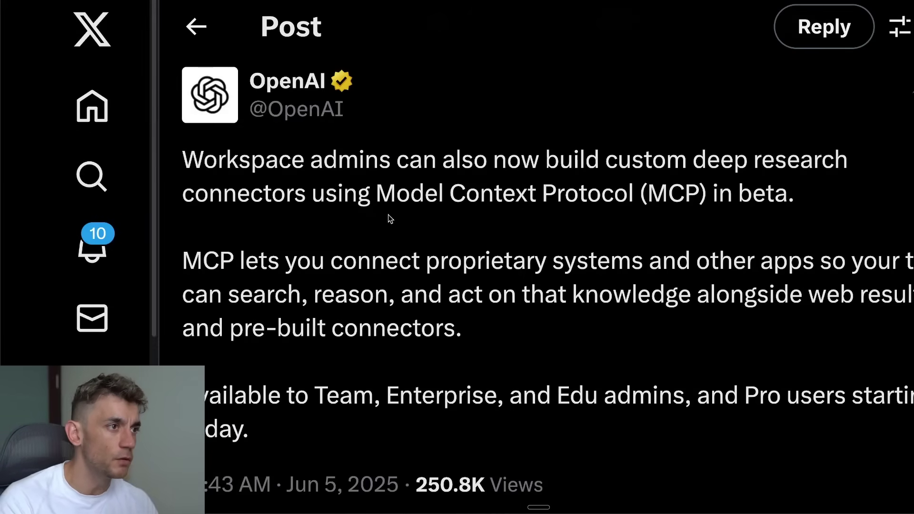
Highlight 'Model Context Protocol (MCP) in beta.' and the Team, Enterprise, Edu and Pro availability line.
{"action": "left_click_drag", "start_coordinate": [380, 197], "coordinate": [801, 197]}
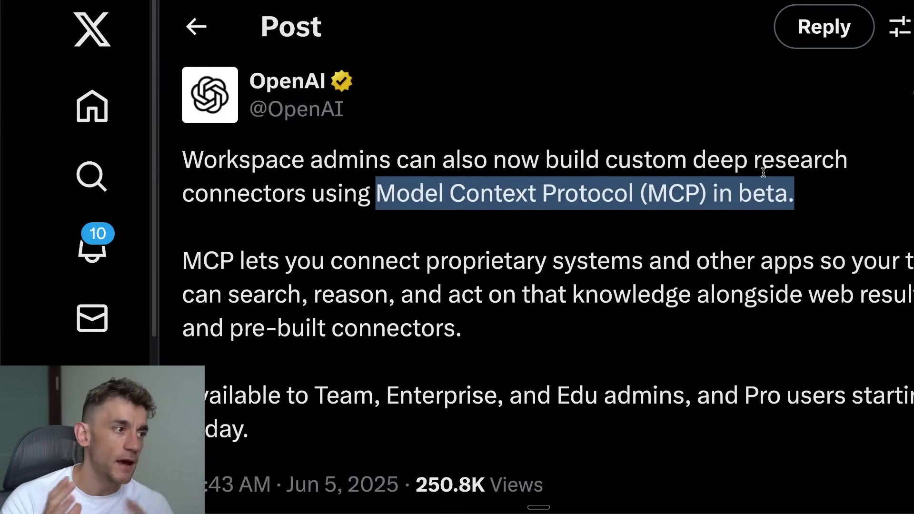
{"action": "scroll", "coordinate": [422, 238], "scroll_direction": "down", "scroll_amount": 2}
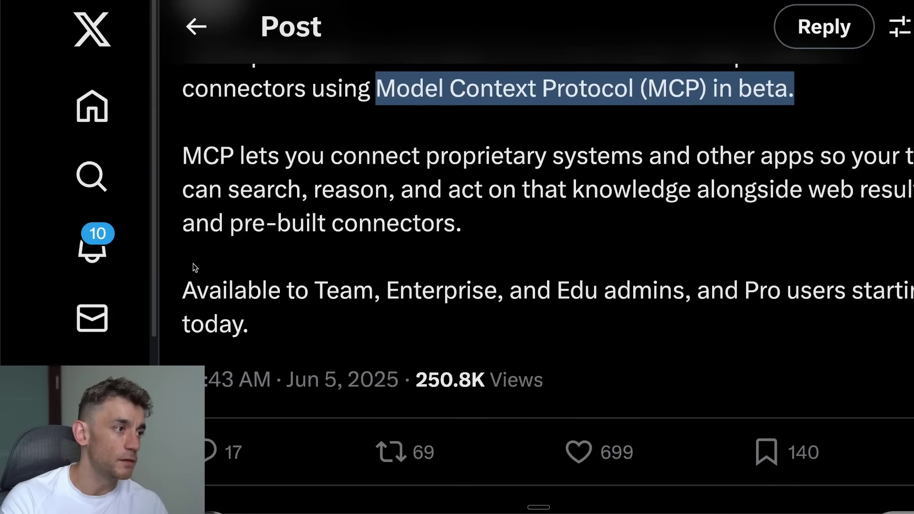
{"action": "left_click", "coordinate": [185, 281]}
{"action": "left_click_drag", "start_coordinate": [185, 281], "coordinate": [765, 314]}
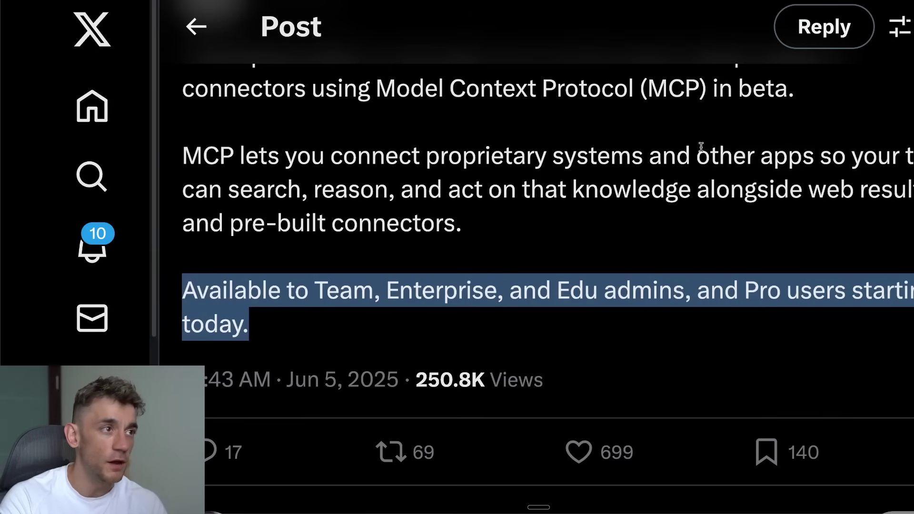
{"action": "scroll", "coordinate": [481, 198], "scroll_direction": "up", "scroll_amount": 4}
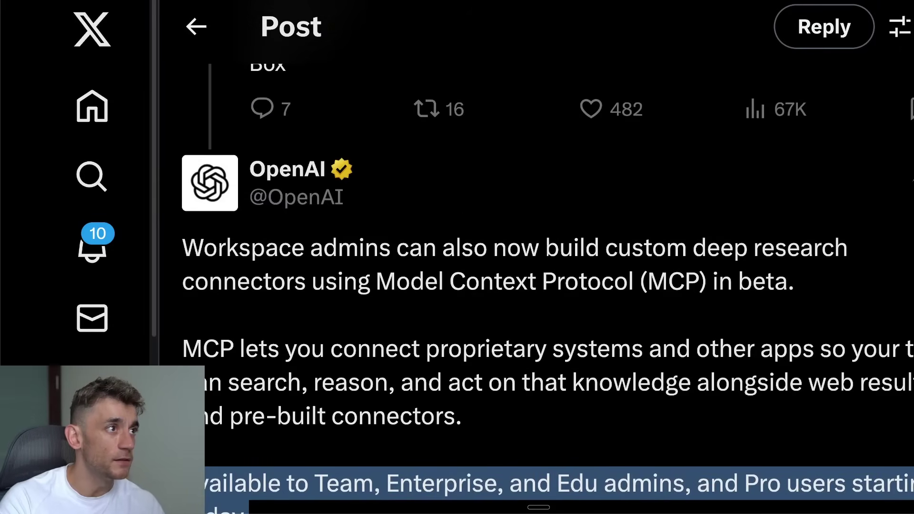
{"action": "scroll", "coordinate": [412, 266], "scroll_direction": "down", "scroll_amount": 2}
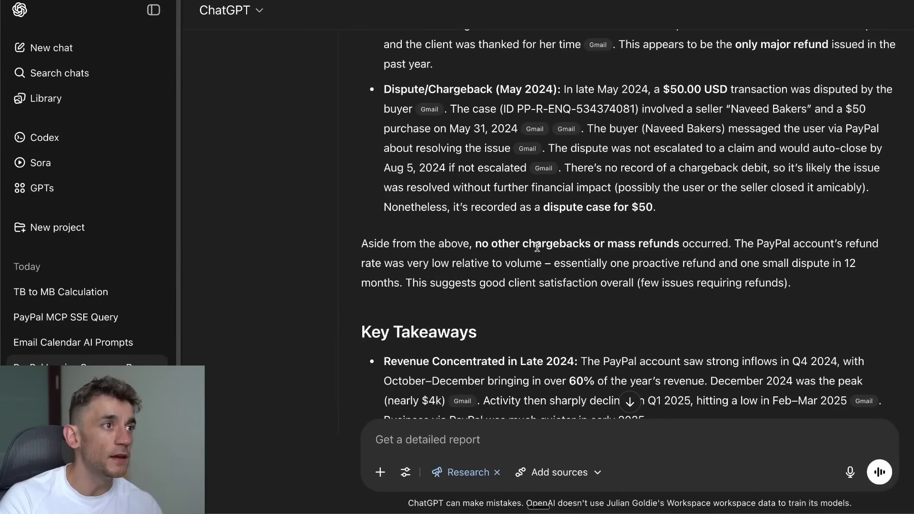
{"action": "scroll", "coordinate": [537, 246], "scroll_direction": "up", "scroll_amount": 20}
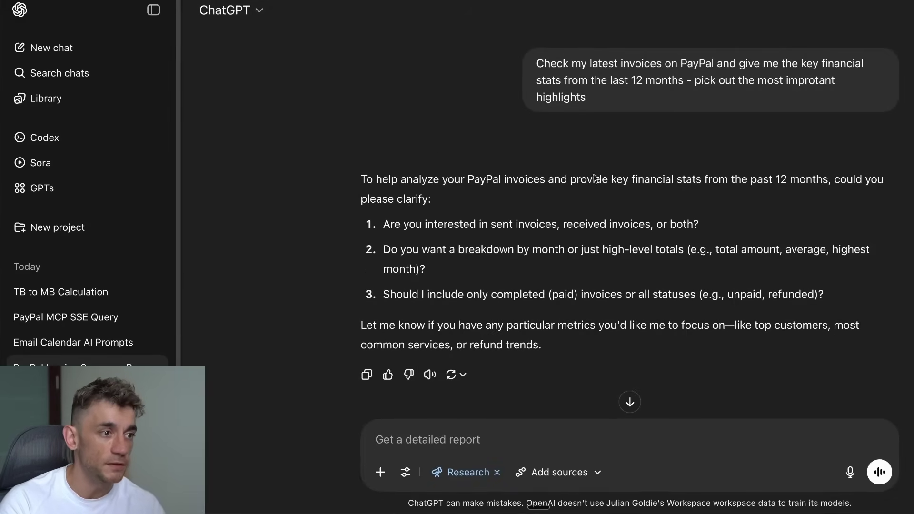
Check the chat's available sources, then highlight the PayPal invoices request, clarifying answer and follow-up.
{"action": "left_click", "coordinate": [576, 478]}
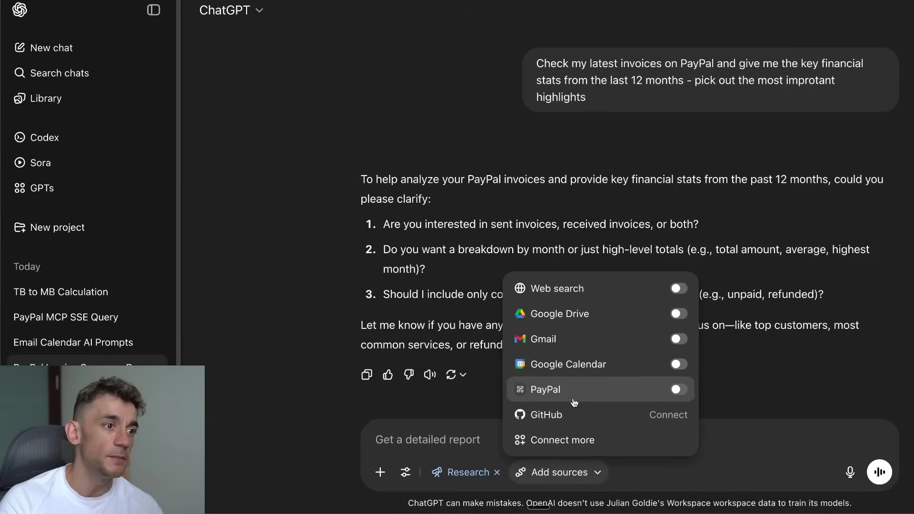
{"action": "key", "text": "Escape"}
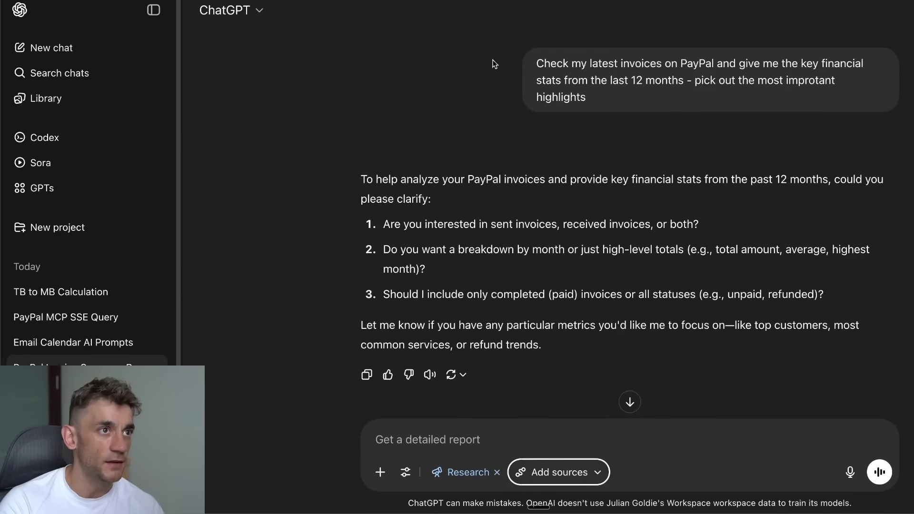
{"action": "left_click_drag", "start_coordinate": [536, 63], "coordinate": [712, 127]}
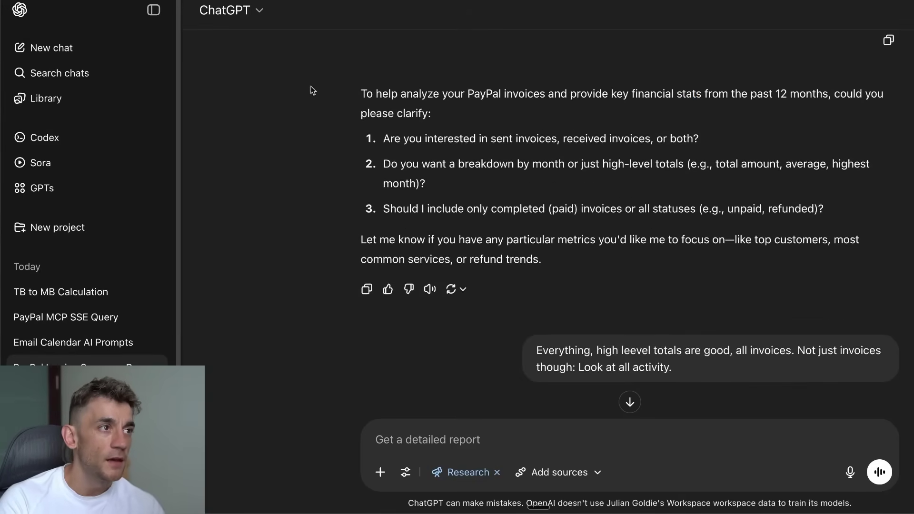
{"action": "left_click_drag", "start_coordinate": [310, 90], "coordinate": [608, 264]}
{"action": "left_click_drag", "start_coordinate": [522, 297], "coordinate": [714, 346]}
Open the research activity log and scroll to the 'PayPal Account Activity Overview' report title.
{"action": "scroll", "coordinate": [703, 304], "scroll_direction": "down", "scroll_amount": 5}
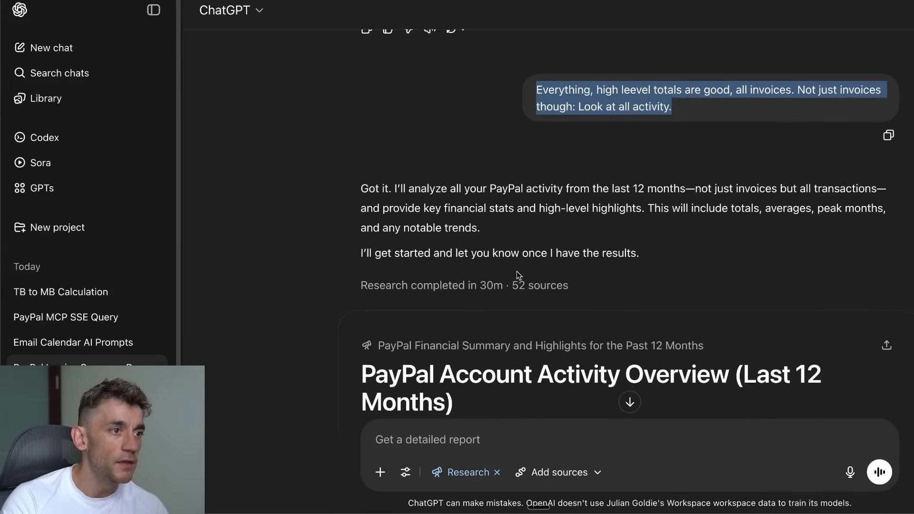
{"action": "left_click", "coordinate": [519, 285]}
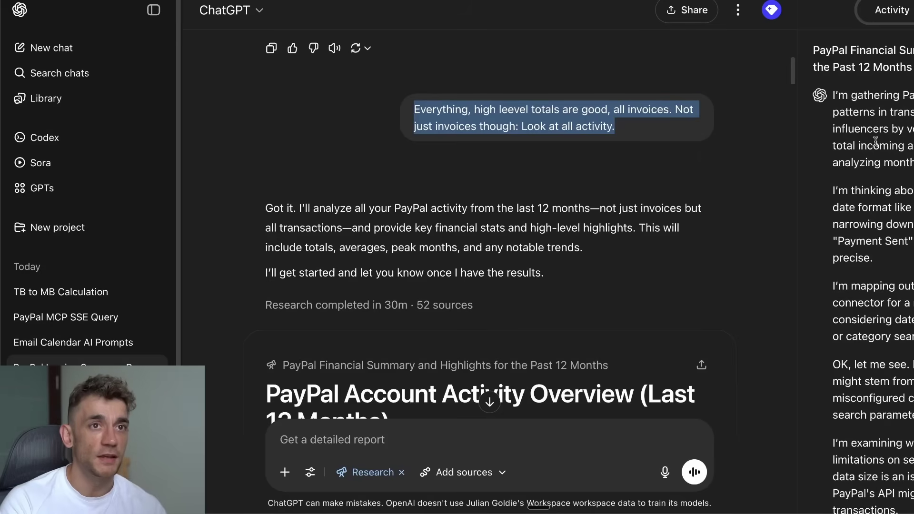
{"action": "scroll", "coordinate": [883, 157], "scroll_direction": "down", "scroll_amount": 10}
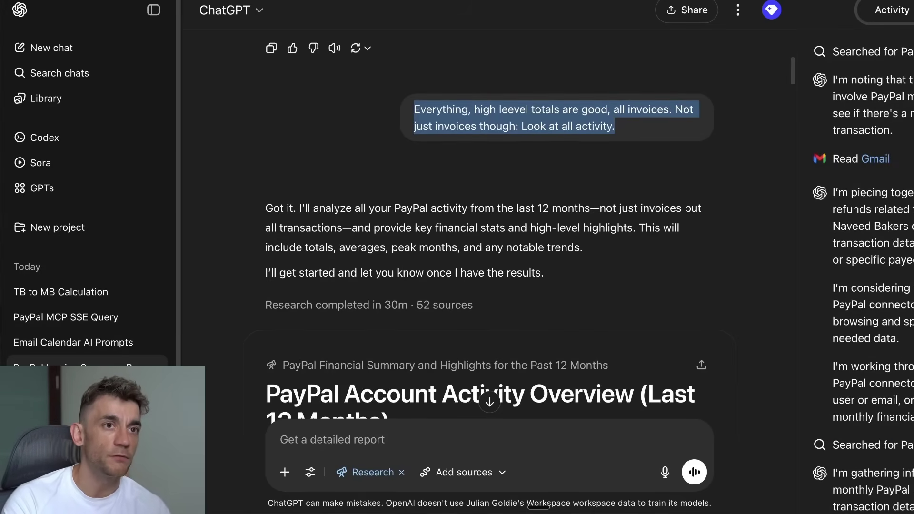
{"action": "scroll", "coordinate": [863, 275], "scroll_direction": "down", "scroll_amount": 10}
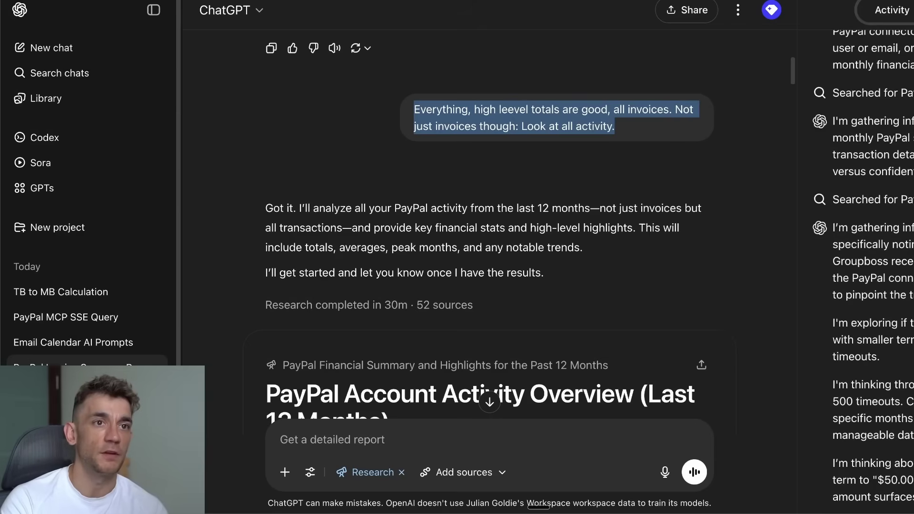
{"action": "scroll", "coordinate": [863, 265], "scroll_direction": "down", "scroll_amount": 10}
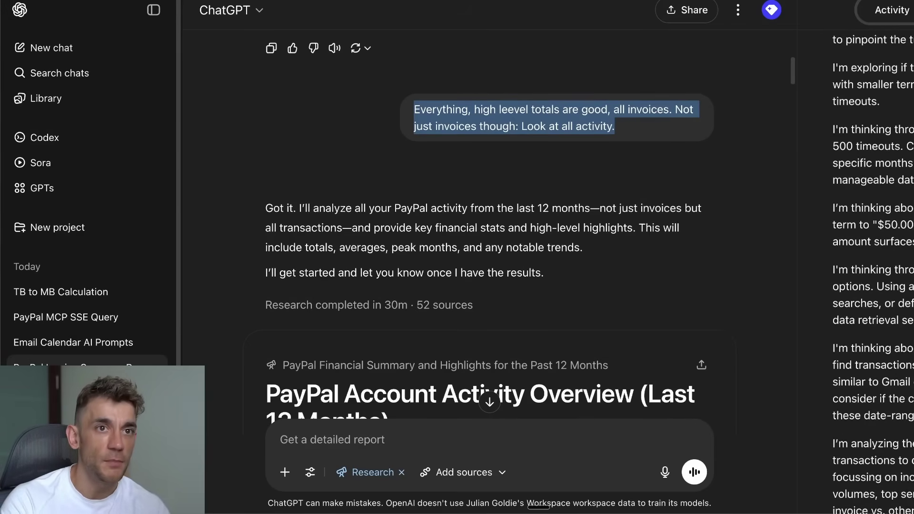
{"action": "scroll", "coordinate": [863, 266], "scroll_direction": "down", "scroll_amount": 10}
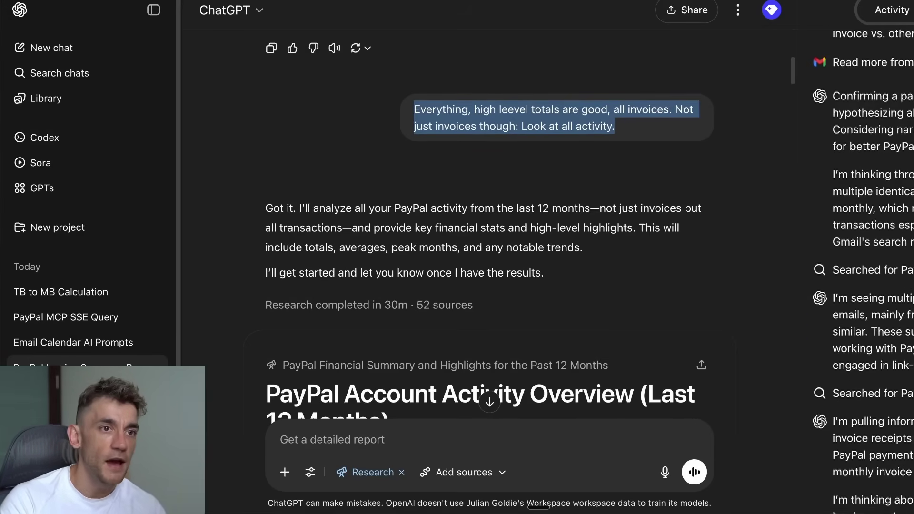
{"action": "scroll", "coordinate": [400, 262], "scroll_direction": "down", "scroll_amount": 3}
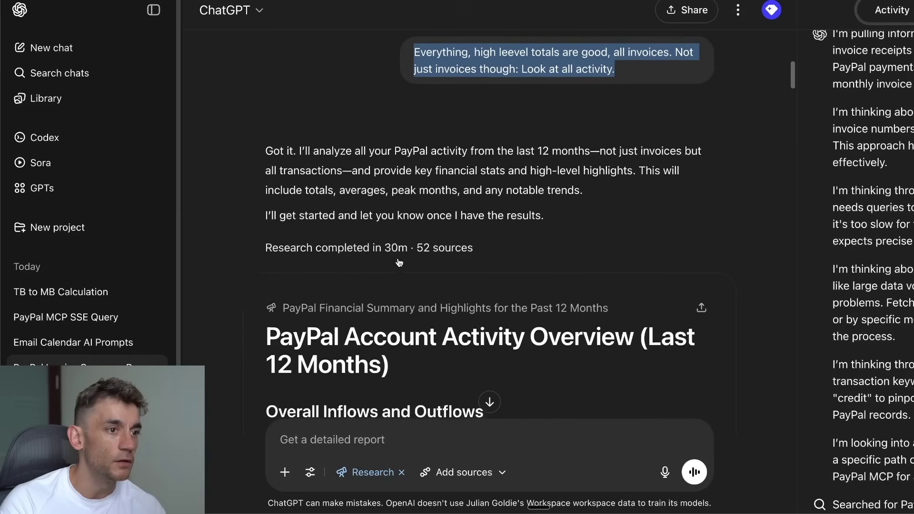
{"action": "left_click_drag", "start_coordinate": [240, 322], "coordinate": [389, 350]}
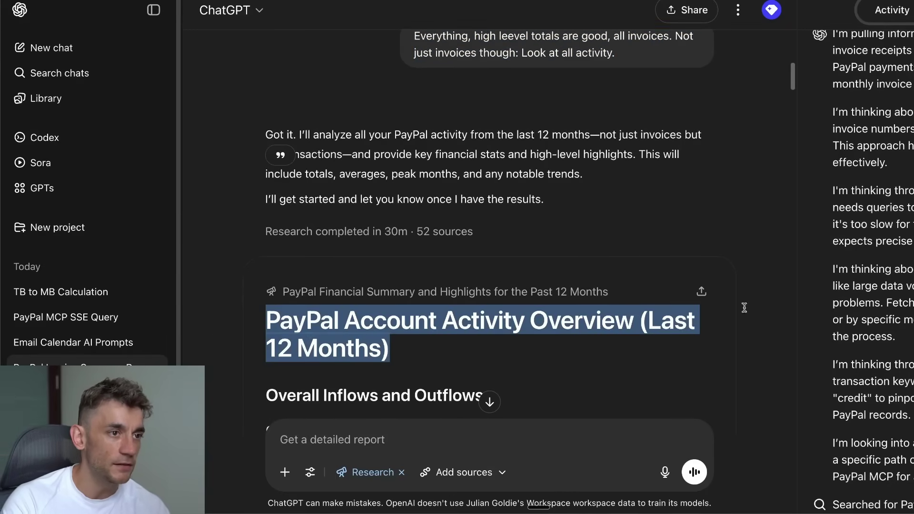
{"action": "left_click", "coordinate": [455, 127]}
{"action": "scroll", "coordinate": [400, 176], "scroll_direction": "up", "scroll_amount": 8}
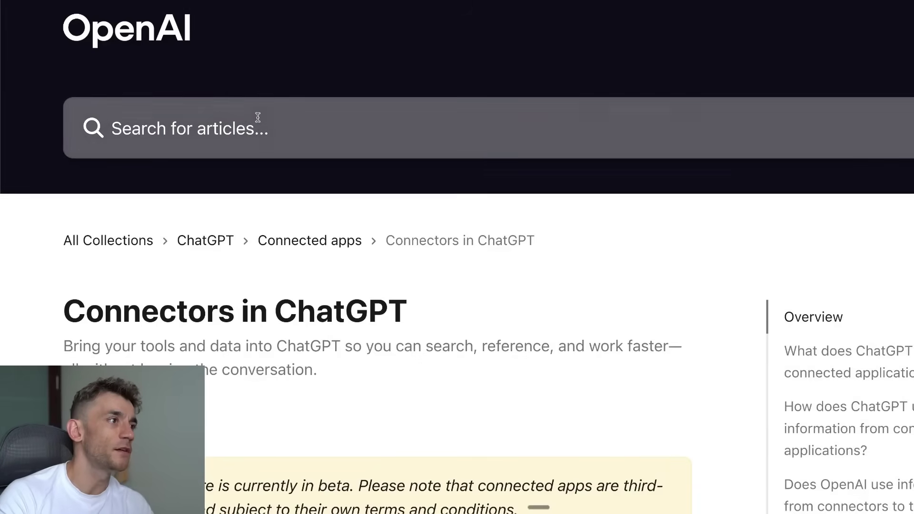
Highlight the 'Connectors in ChatGPT' title and subtitle, then scroll through the Overview.
{"action": "scroll", "coordinate": [191, 200], "scroll_direction": "down", "scroll_amount": 2}
{"action": "scroll", "coordinate": [191, 200], "scroll_direction": "down", "scroll_amount": 3}
{"action": "left_click_drag", "start_coordinate": [41, 112], "coordinate": [421, 168]}
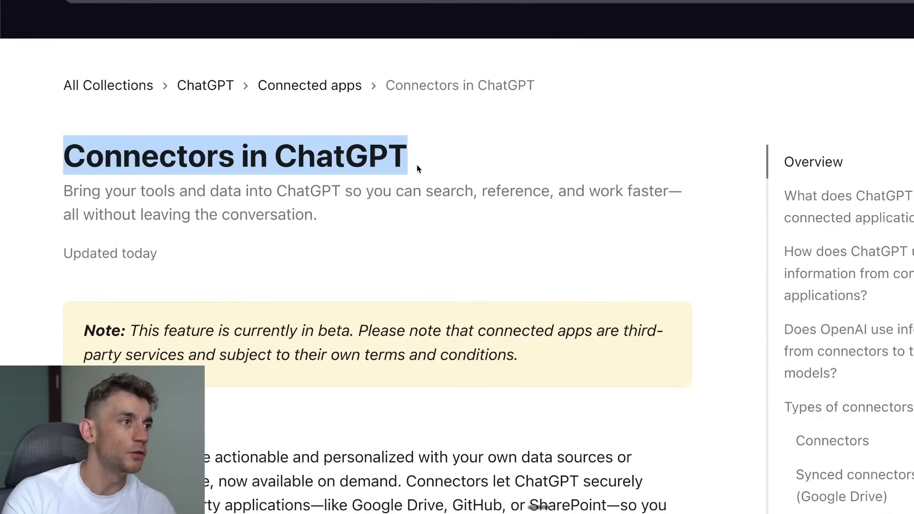
{"action": "scroll", "coordinate": [403, 170], "scroll_direction": "down", "scroll_amount": 3}
{"action": "left_click_drag", "start_coordinate": [53, 47], "coordinate": [306, 88]}
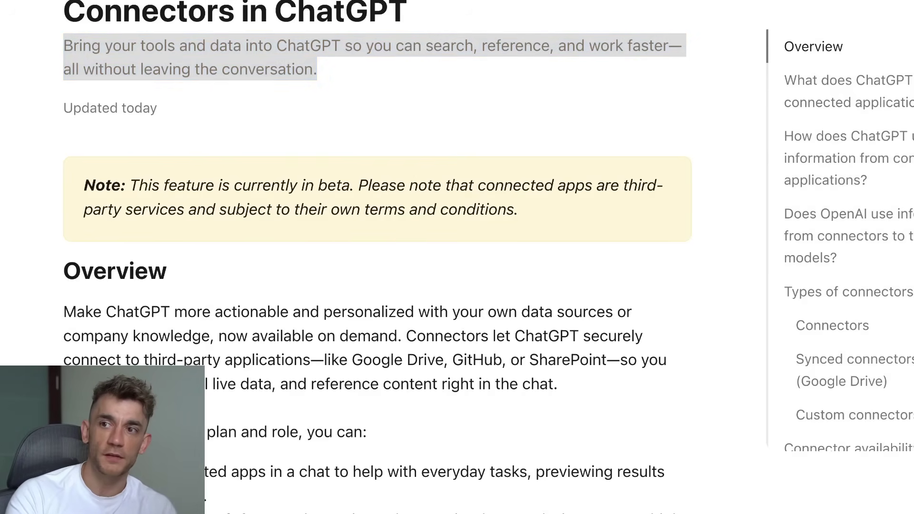
{"action": "scroll", "coordinate": [353, 422], "scroll_direction": "down", "scroll_amount": 10}
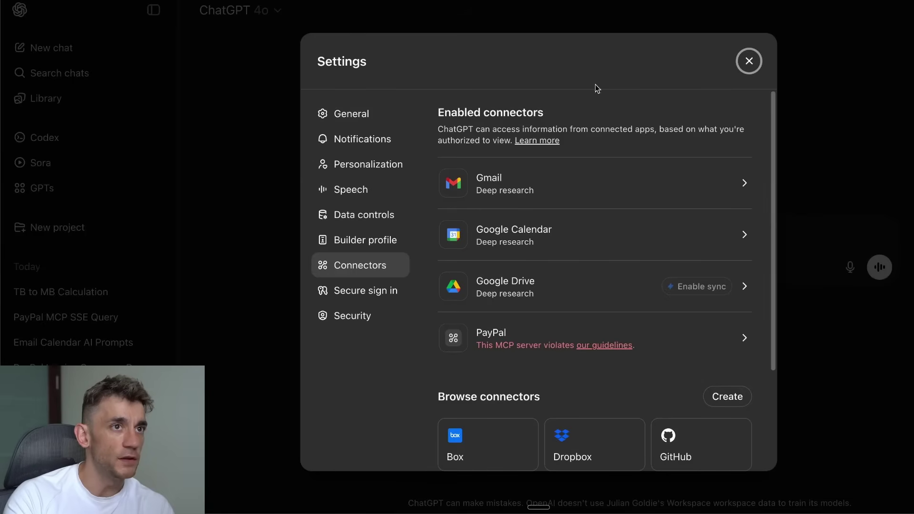
Open ChatGPT Settings from the account menu and go to Connectors.
{"action": "left_click", "coordinate": [749, 61]}
{"action": "left_click", "coordinate": [912, 10]}
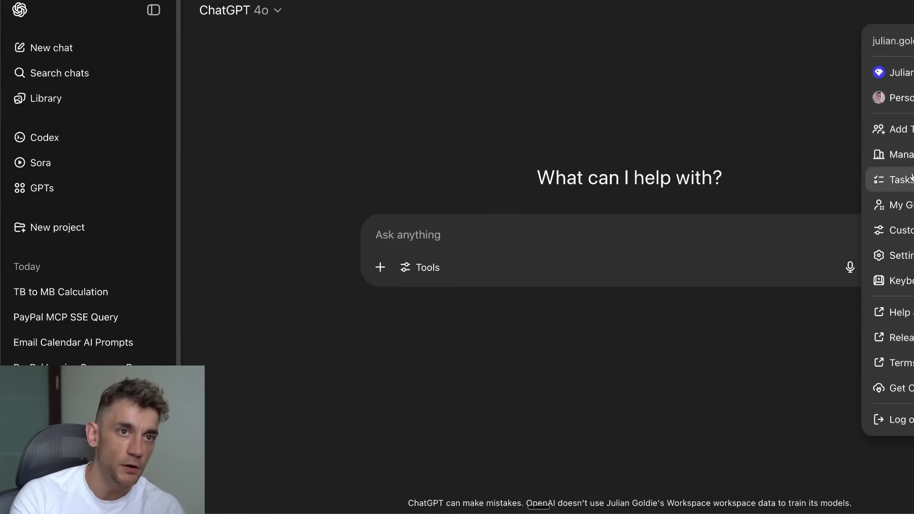
{"action": "left_click", "coordinate": [895, 255]}
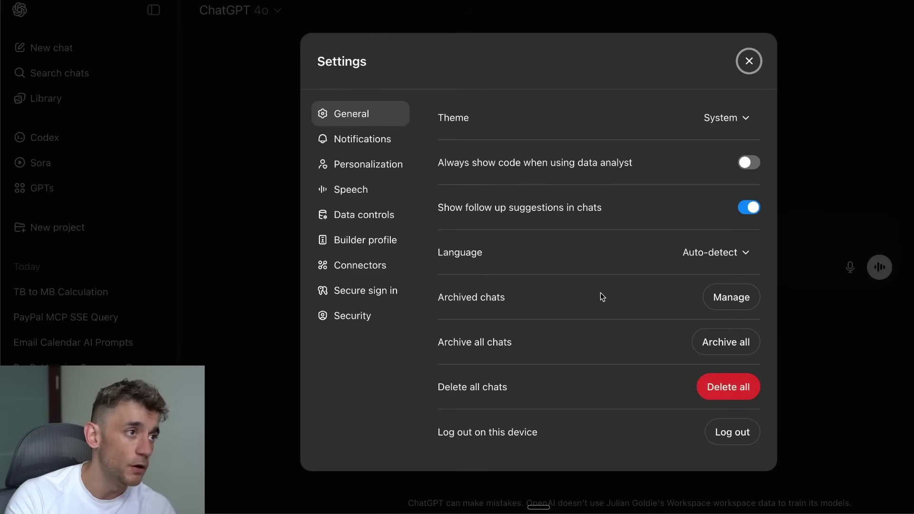
{"action": "left_click", "coordinate": [749, 61]}
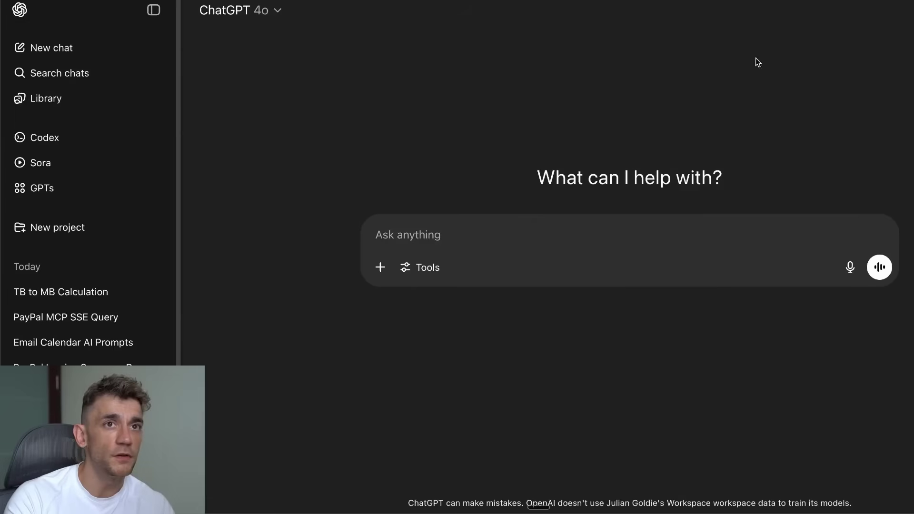
{"action": "left_click", "coordinate": [902, 9]}
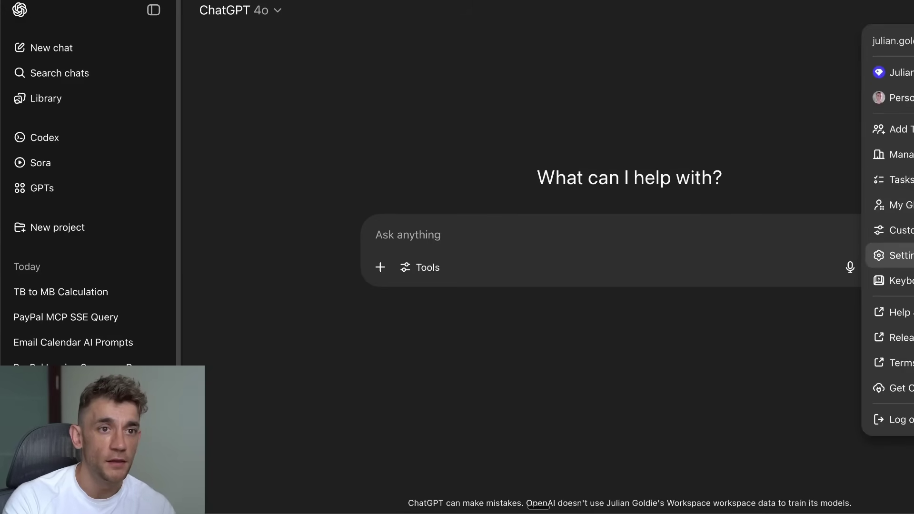
{"action": "left_click", "coordinate": [895, 255]}
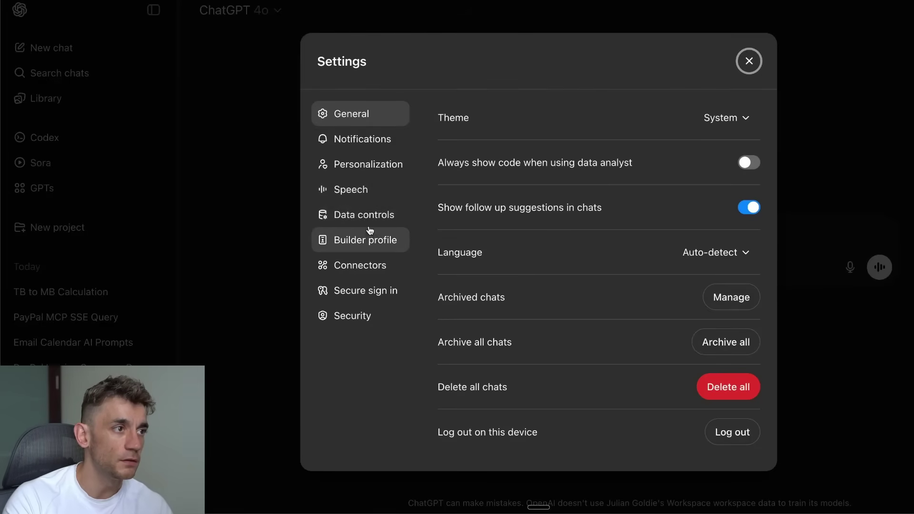
{"action": "left_click", "coordinate": [367, 268]}
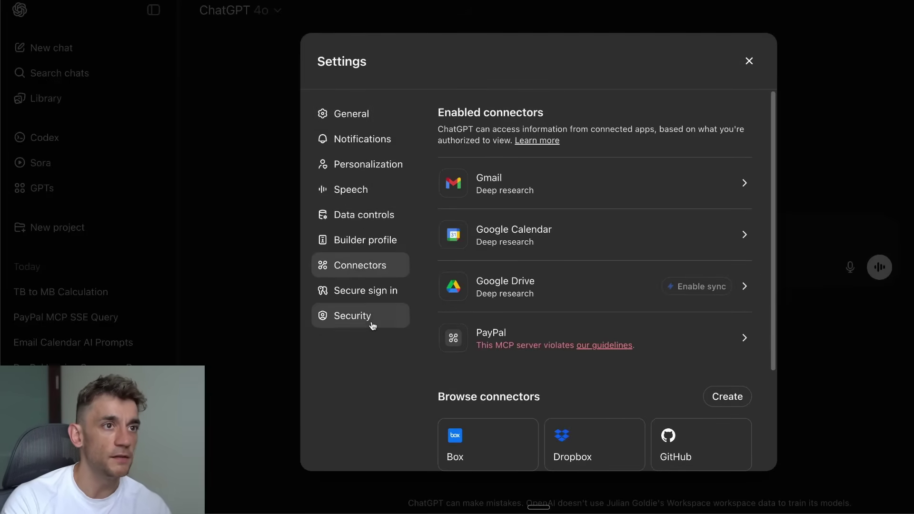
Highlight the Enabled connectors heading and its description.
{"action": "scroll", "coordinate": [650, 195], "scroll_direction": "down", "scroll_amount": 3}
{"action": "scroll", "coordinate": [685, 158], "scroll_direction": "up", "scroll_amount": 3}
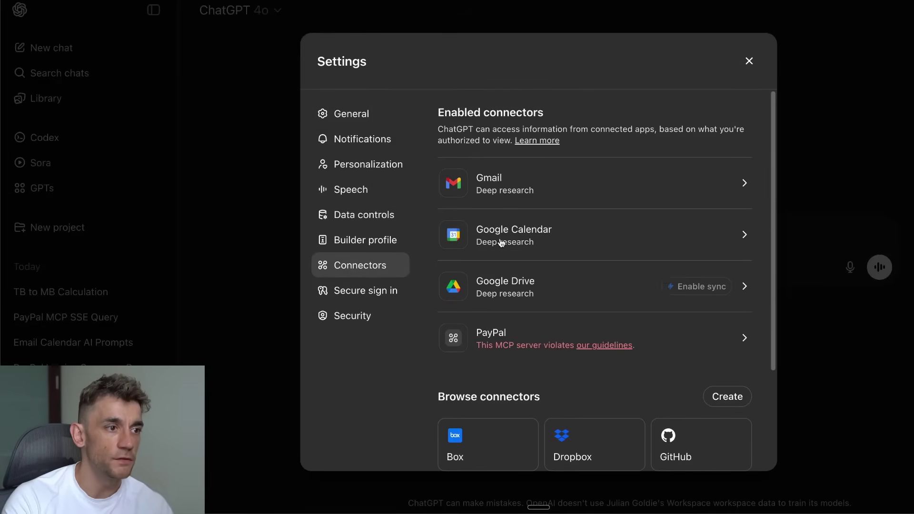
{"action": "scroll", "coordinate": [507, 310], "scroll_direction": "down", "scroll_amount": 3}
{"action": "scroll", "coordinate": [509, 335], "scroll_direction": "up", "scroll_amount": 3}
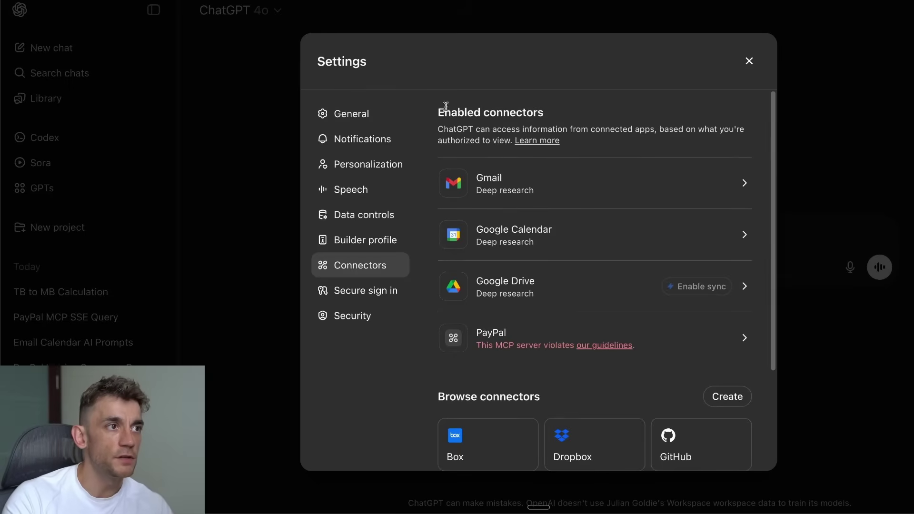
{"action": "left_click_drag", "start_coordinate": [420, 98], "coordinate": [600, 142]}
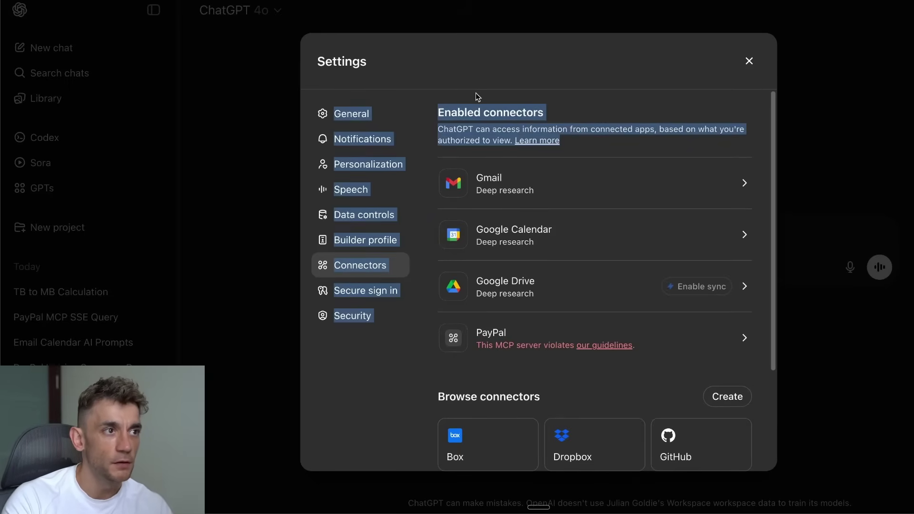
{"action": "left_click", "coordinate": [466, 109]}
{"action": "left_click_drag", "start_coordinate": [432, 115], "coordinate": [638, 129]}
{"action": "left_click", "coordinate": [638, 129]}
Scroll to the flagged PayPal connector and the Browse connectors section.
{"action": "scroll", "coordinate": [563, 288], "scroll_direction": "down", "scroll_amount": 3}
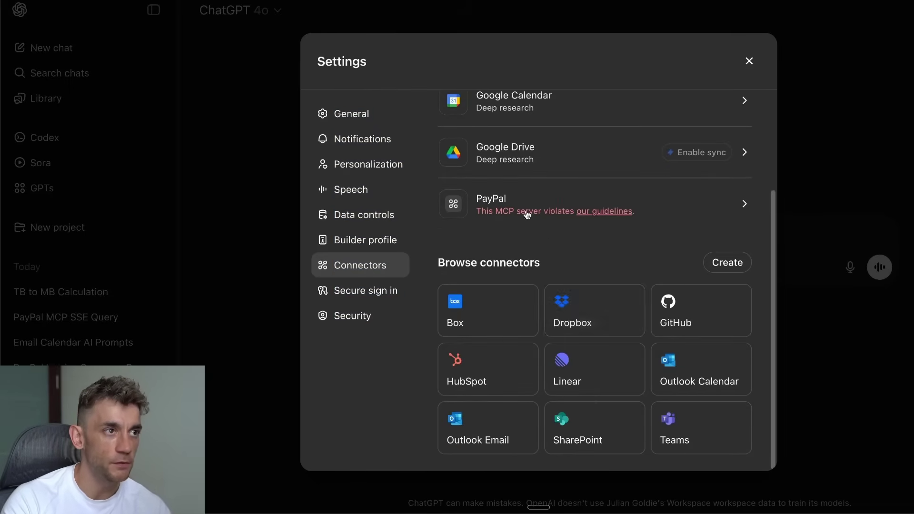
{"action": "scroll", "coordinate": [512, 200], "scroll_direction": "up", "scroll_amount": 2}
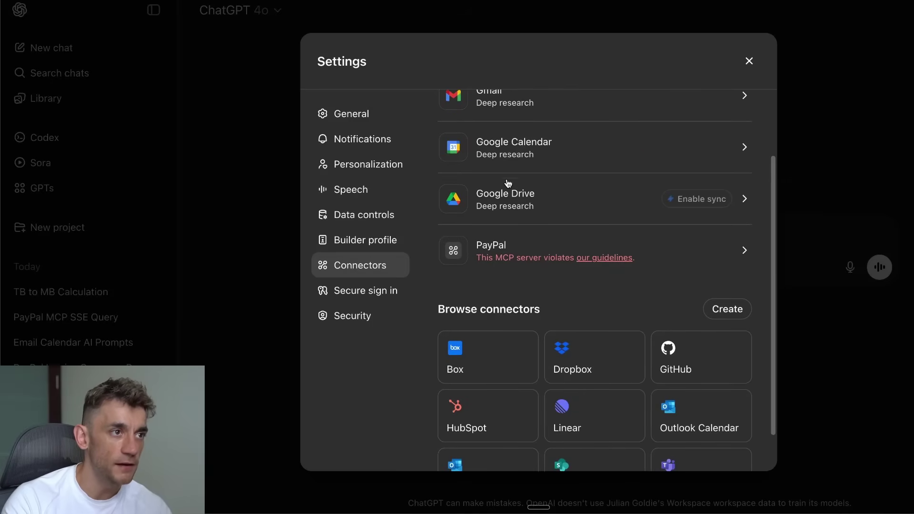
{"action": "scroll", "coordinate": [545, 231], "scroll_direction": "up", "scroll_amount": 2}
{"action": "scroll", "coordinate": [533, 215], "scroll_direction": "down", "scroll_amount": 2}
{"action": "scroll", "coordinate": [538, 234], "scroll_direction": "down", "scroll_amount": 2}
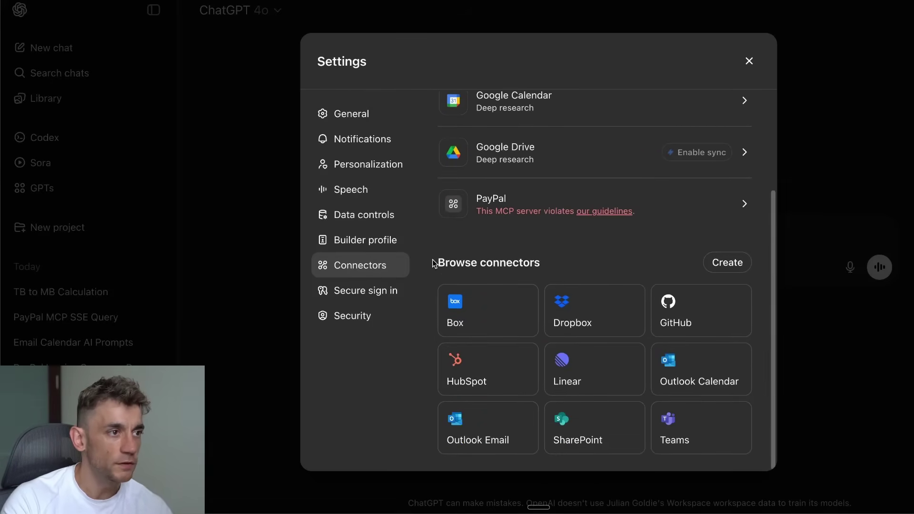
{"action": "left_click_drag", "start_coordinate": [433, 261], "coordinate": [545, 257]}
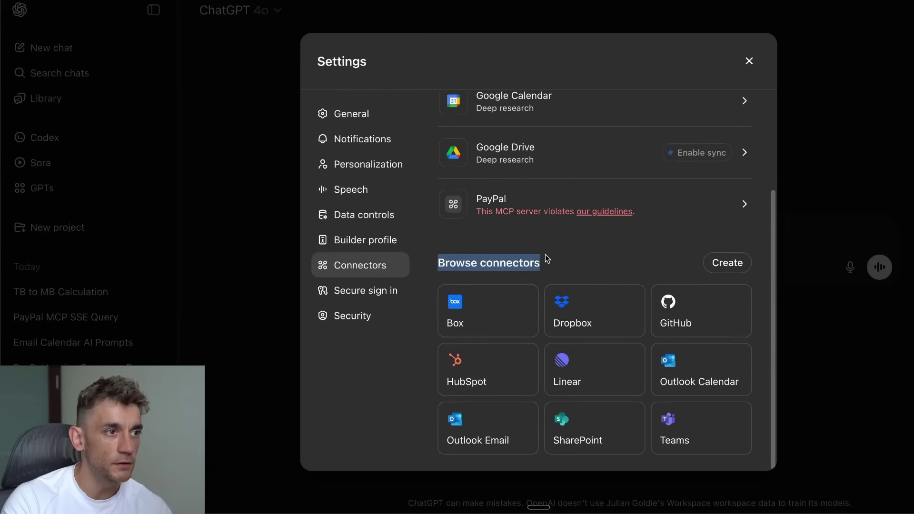
Open the new custom connector form, trying and cancelling an icon upload.
{"action": "left_click", "coordinate": [736, 267]}
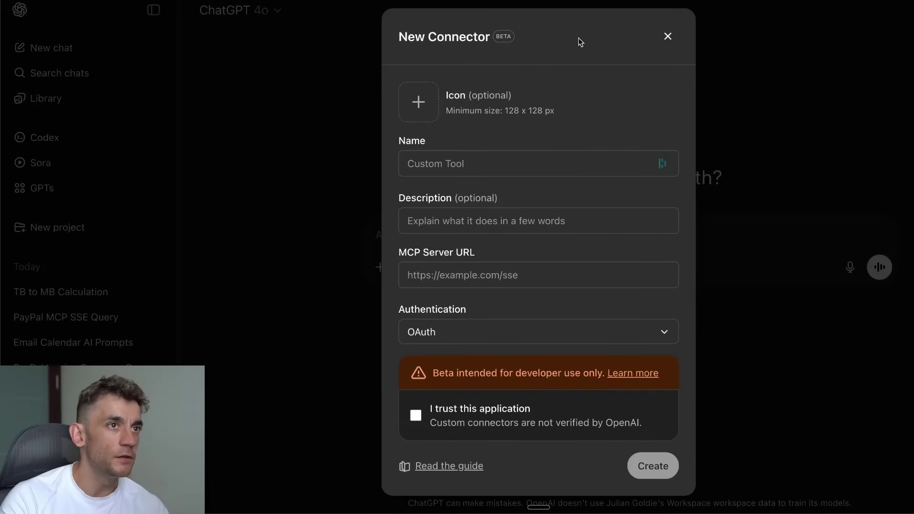
{"action": "left_click", "coordinate": [667, 36]}
{"action": "left_click", "coordinate": [727, 398]}
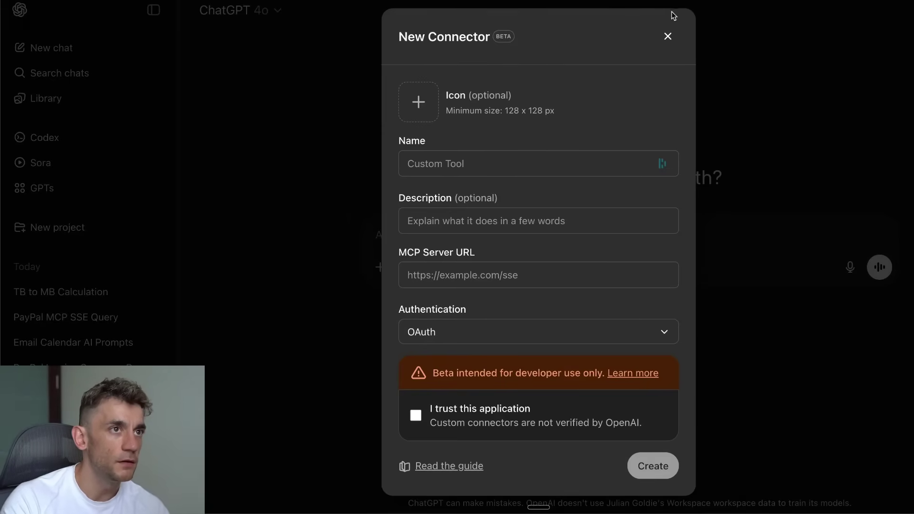
{"action": "left_click", "coordinate": [668, 36]}
{"action": "scroll", "coordinate": [726, 396], "scroll_direction": "down", "scroll_amount": 3}
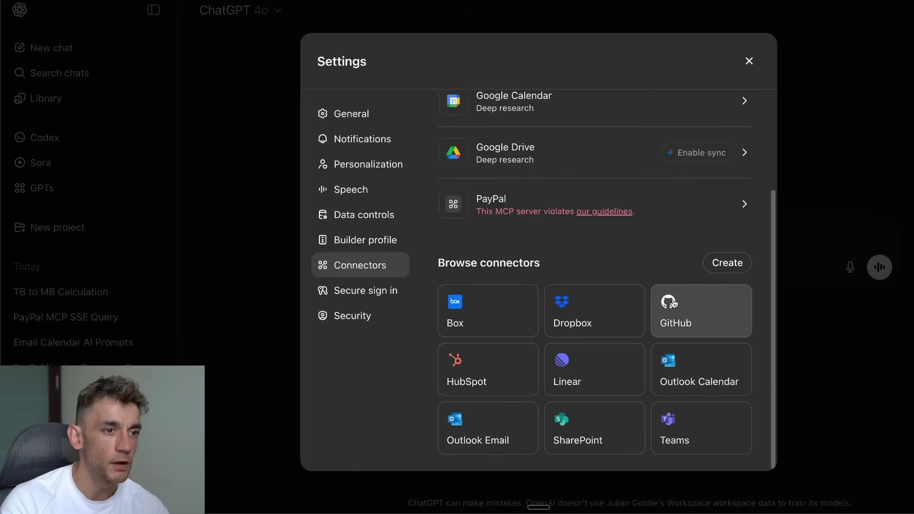
{"action": "left_click", "coordinate": [726, 263]}
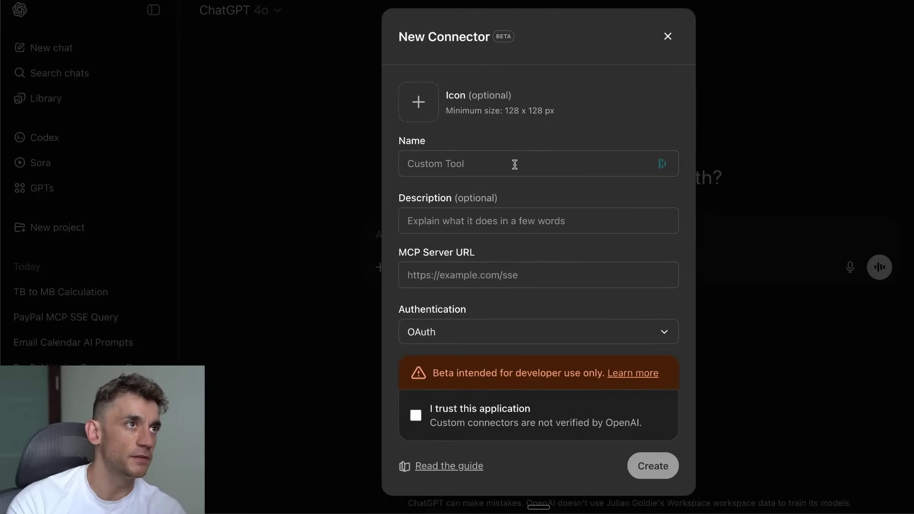
{"action": "left_click", "coordinate": [465, 162]}
{"action": "left_click", "coordinate": [486, 116]}
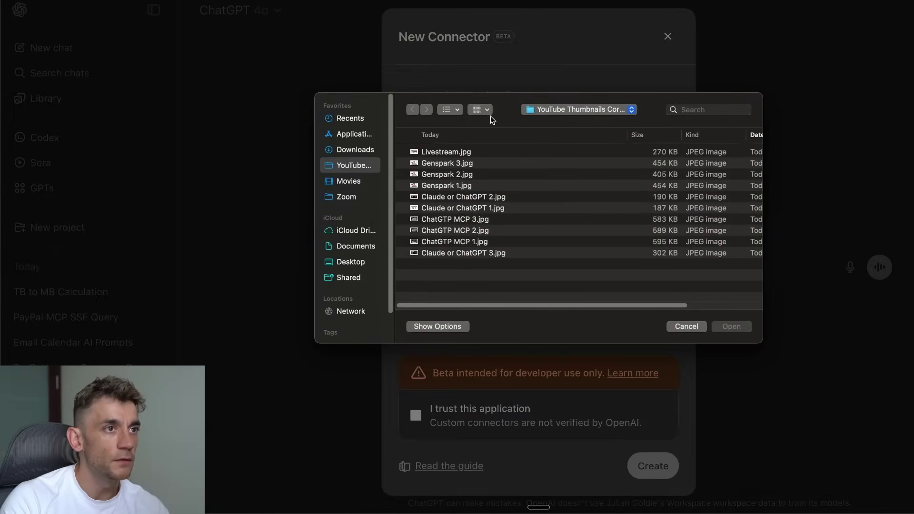
{"action": "left_click", "coordinate": [685, 326]}
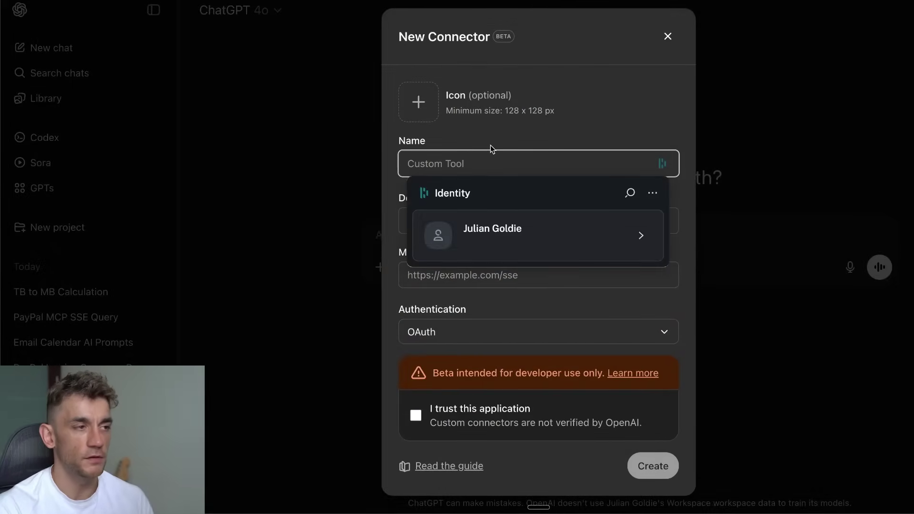
Name the connector PayPal with a placeholder description, then search Google for 'MCP Server URL paypal'.
{"action": "type", "text": "PayPal"}
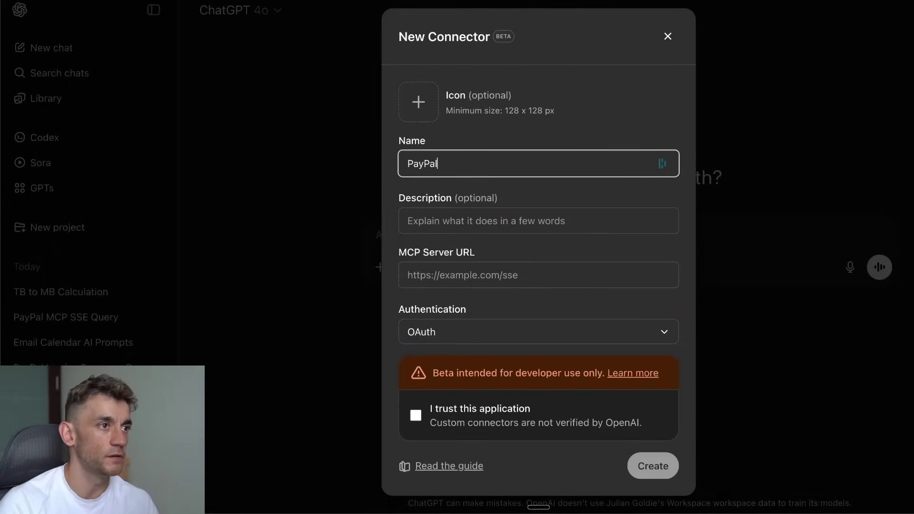
{"action": "key", "text": "Tab"}
{"action": "type", "text": "asdlkfjsalkfjsladk"}
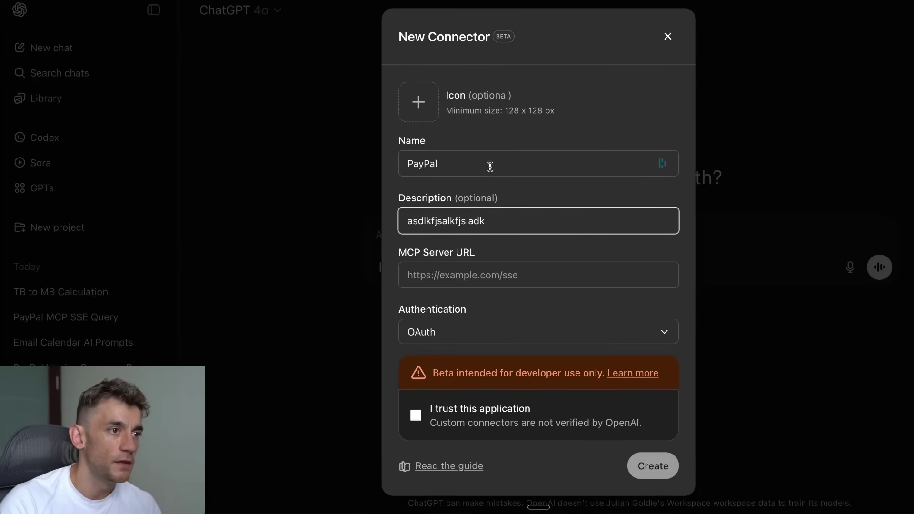
{"action": "left_click", "coordinate": [476, 270]}
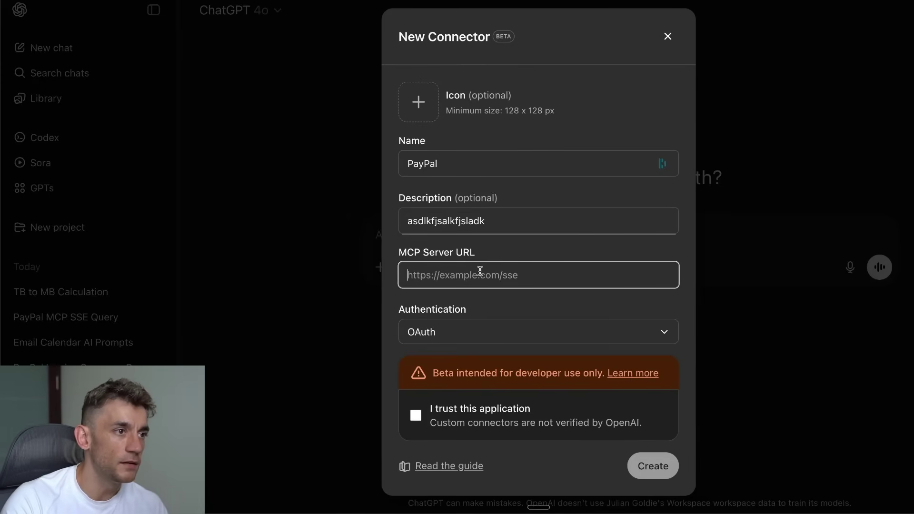
{"action": "triple_click", "coordinate": [416, 257]}
{"action": "key", "text": "ctrl+t"}
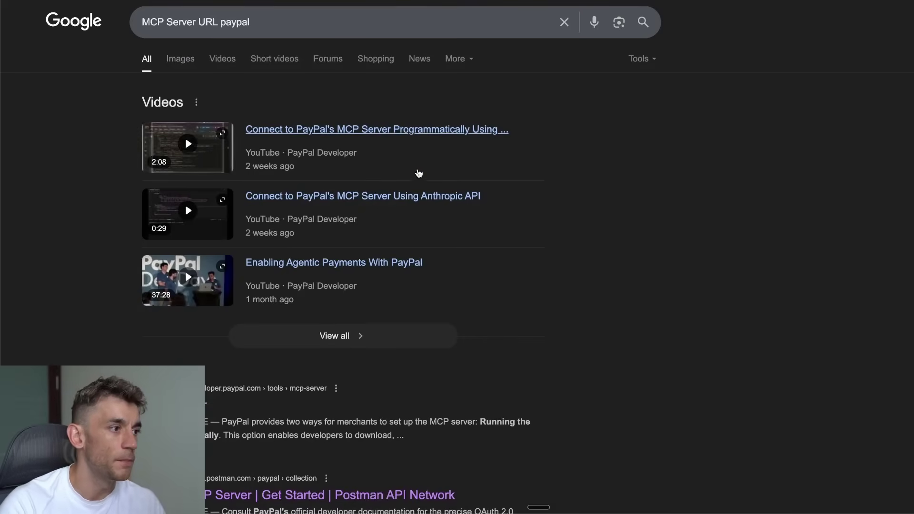
{"action": "scroll", "coordinate": [205, 309], "scroll_direction": "down", "scroll_amount": 3}
{"action": "scroll", "coordinate": [172, 262], "scroll_direction": "down", "scroll_amount": 2}
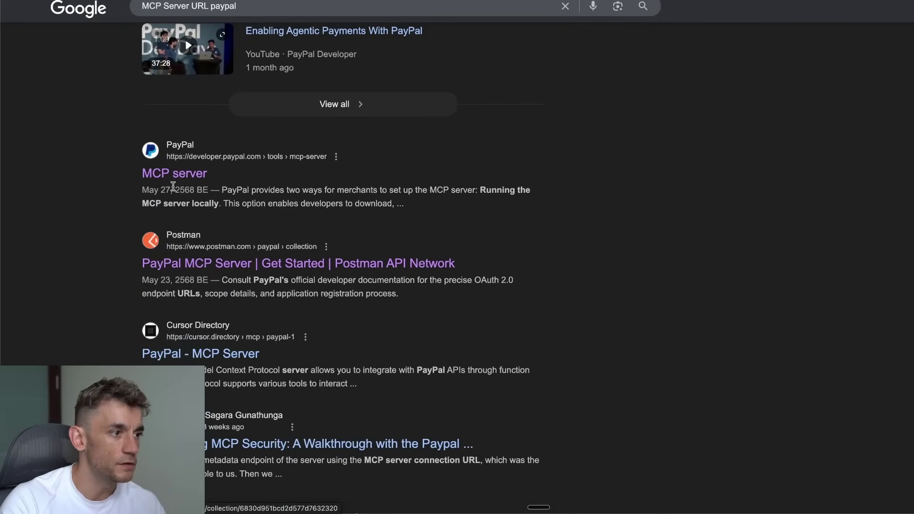
Open PayPal's MCP server developer page and scroll through its setup guide, JSON config and RESOURCES list.
{"action": "left_click", "coordinate": [173, 173]}
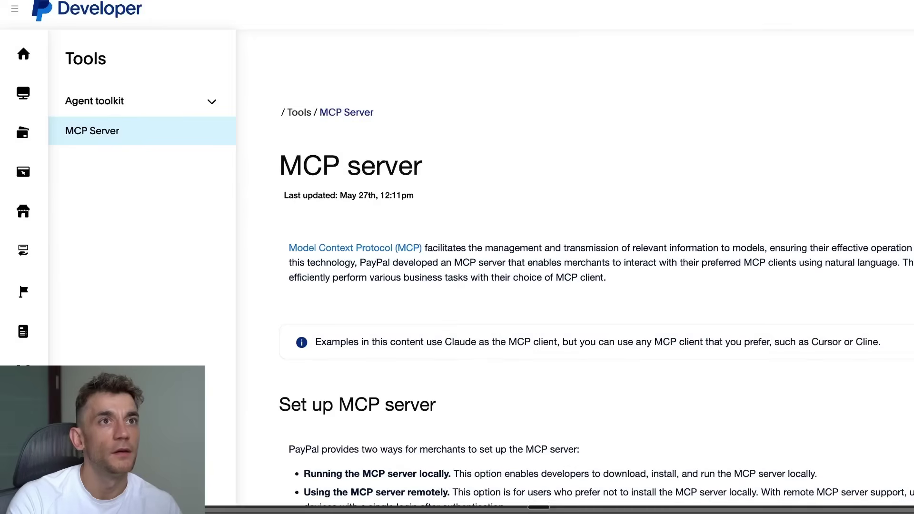
{"action": "scroll", "coordinate": [522, 278], "scroll_direction": "down", "scroll_amount": 8}
{"action": "scroll", "coordinate": [522, 278], "scroll_direction": "down", "scroll_amount": 5}
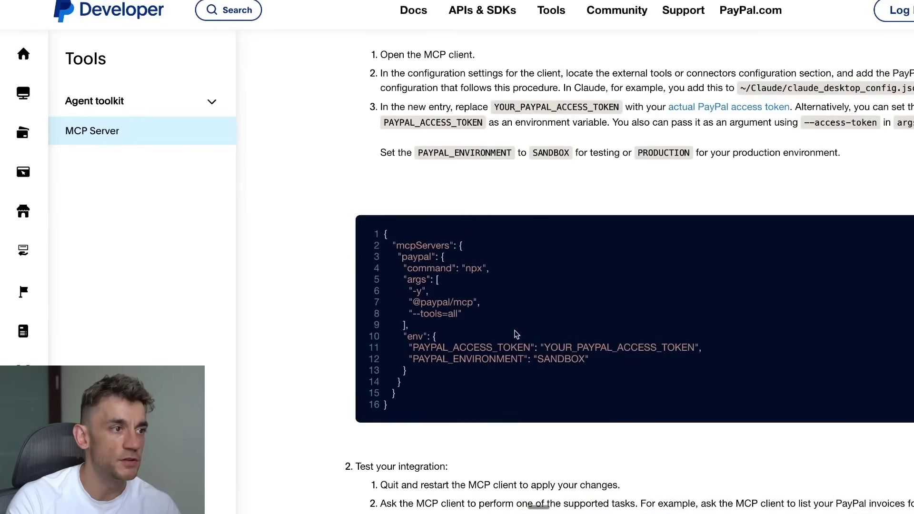
{"action": "scroll", "coordinate": [519, 352], "scroll_direction": "down", "scroll_amount": 15}
{"action": "scroll", "coordinate": [449, 201], "scroll_direction": "up", "scroll_amount": 20}
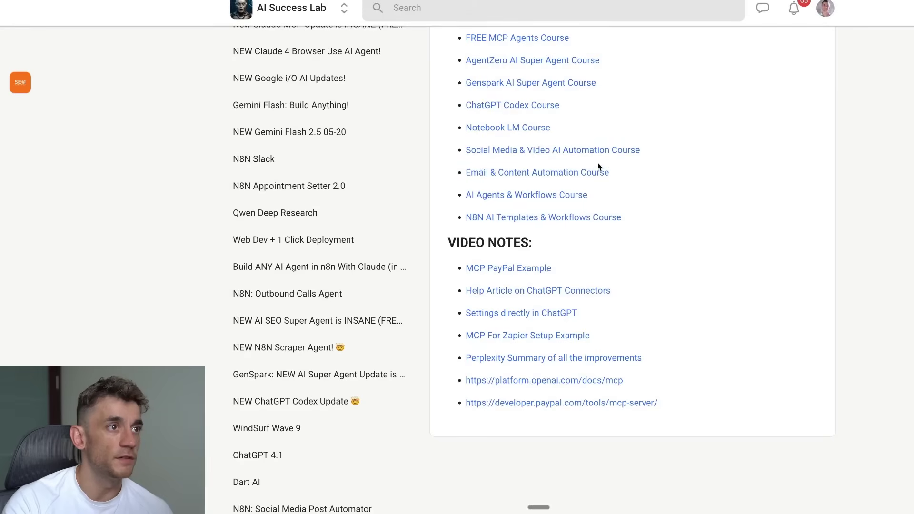
{"action": "scroll", "coordinate": [598, 162], "scroll_direction": "up", "scroll_amount": 5}
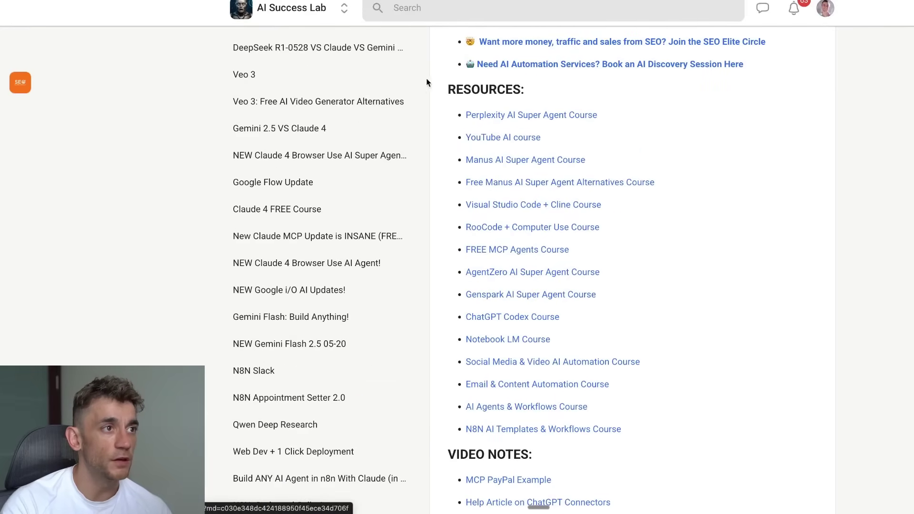
{"action": "triple_click", "coordinate": [571, 111]}
{"action": "scroll", "coordinate": [609, 143], "scroll_direction": "up", "scroll_amount": 5}
{"action": "scroll", "coordinate": [623, 281], "scroll_direction": "down", "scroll_amount": 4}
{"action": "scroll", "coordinate": [622, 281], "scroll_direction": "up", "scroll_amount": 7}
{"action": "scroll", "coordinate": [656, 275], "scroll_direction": "down", "scroll_amount": 12}
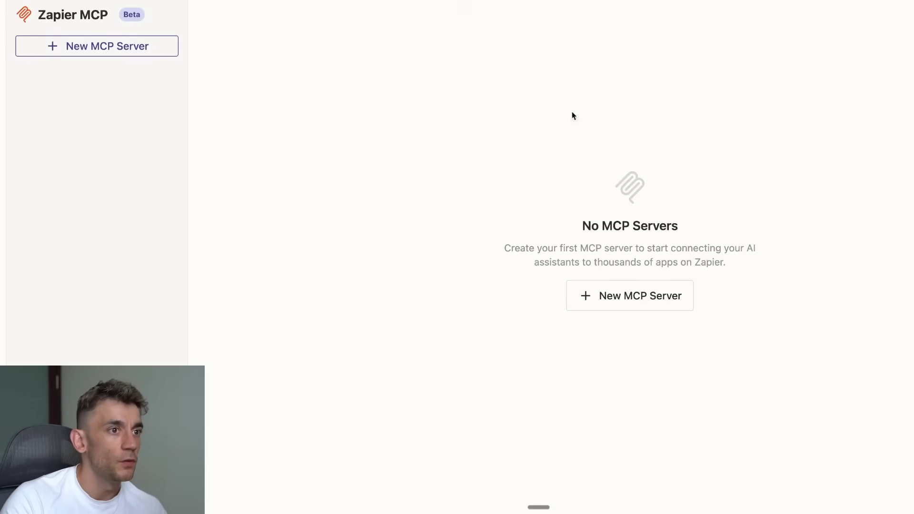
Create a Zapier MCP server with OpenAI API as the client and copy its server URL.
{"action": "left_click", "coordinate": [633, 296]}
{"action": "left_click", "coordinate": [420, 226]}
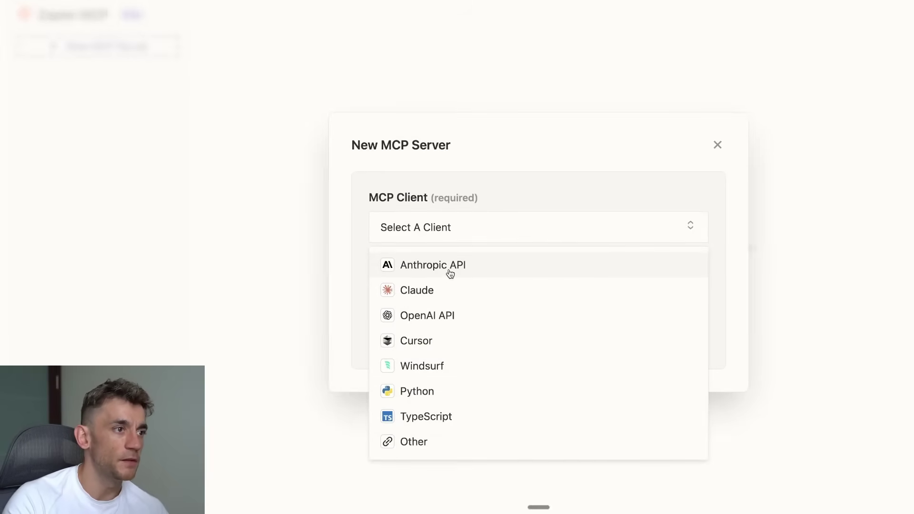
{"action": "left_click", "coordinate": [453, 234]}
{"action": "left_click", "coordinate": [453, 230]}
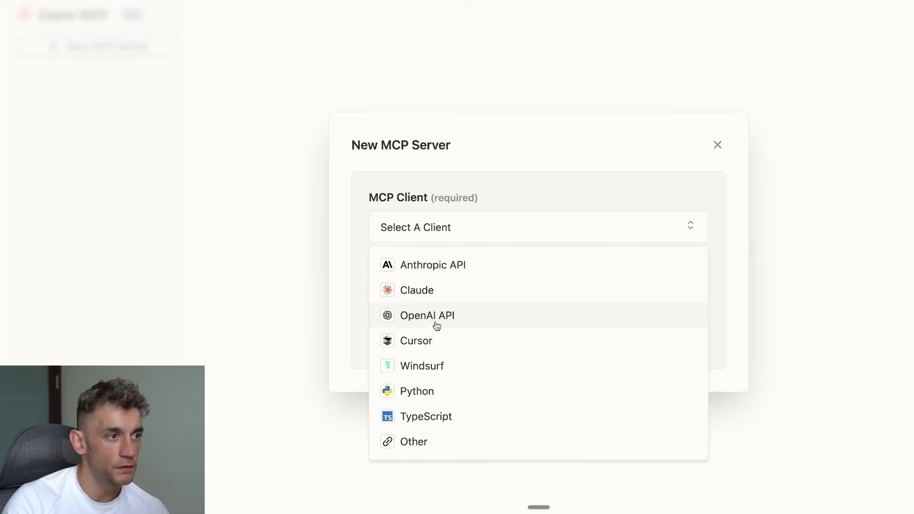
{"action": "left_click", "coordinate": [436, 324]}
{"action": "left_click", "coordinate": [473, 333]}
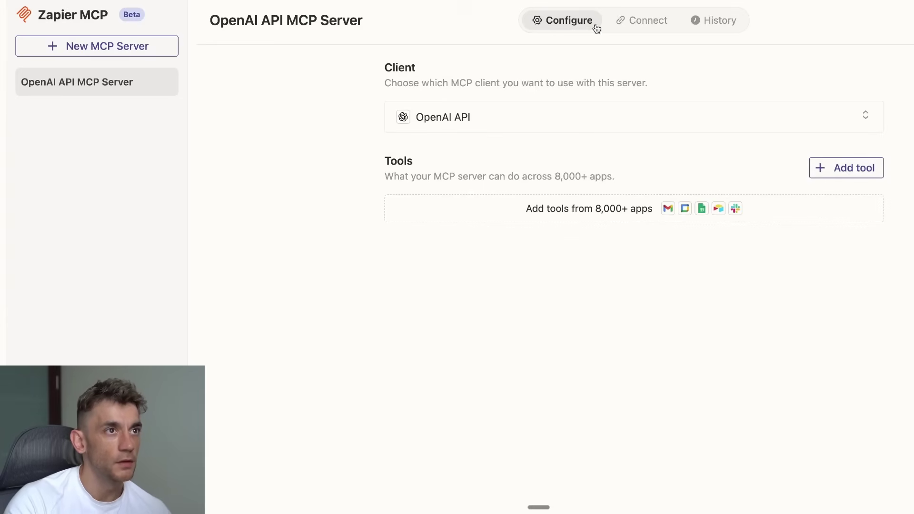
{"action": "left_click", "coordinate": [643, 23]}
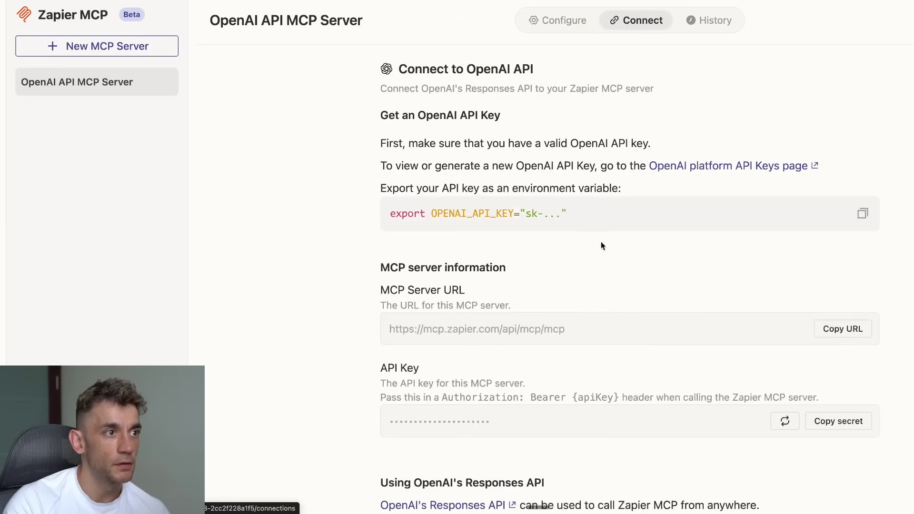
{"action": "scroll", "coordinate": [759, 351], "scroll_direction": "down", "scroll_amount": 1}
{"action": "left_click", "coordinate": [843, 328]}
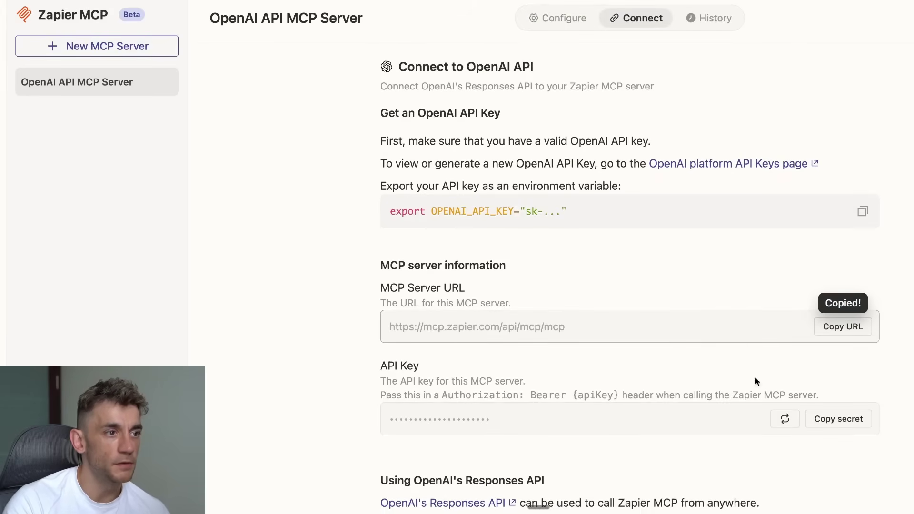
Rename the connector to ChatGPT, paste the Zapier server URL, trust the application and create it.
{"action": "key", "text": "super+Tab"}
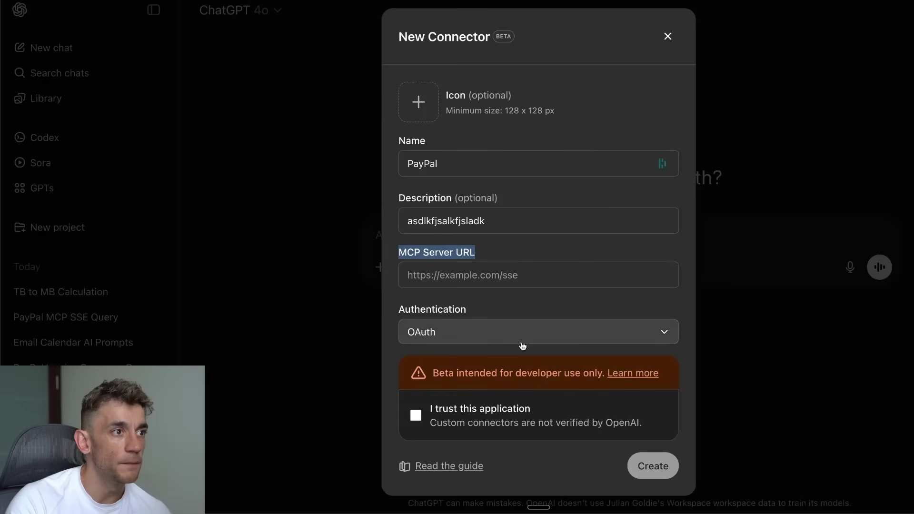
{"action": "triple_click", "coordinate": [421, 171]}
{"action": "left_click", "coordinate": [429, 162]}
{"action": "double_click", "coordinate": [428, 163]}
{"action": "type", "text": "ChatGPT"}
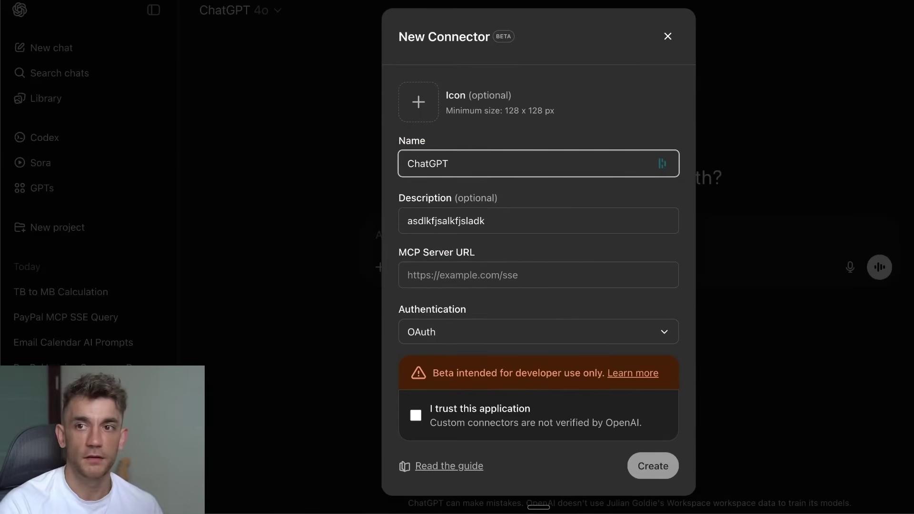
{"action": "left_click", "coordinate": [476, 272]}
{"action": "key", "text": "super+v"}
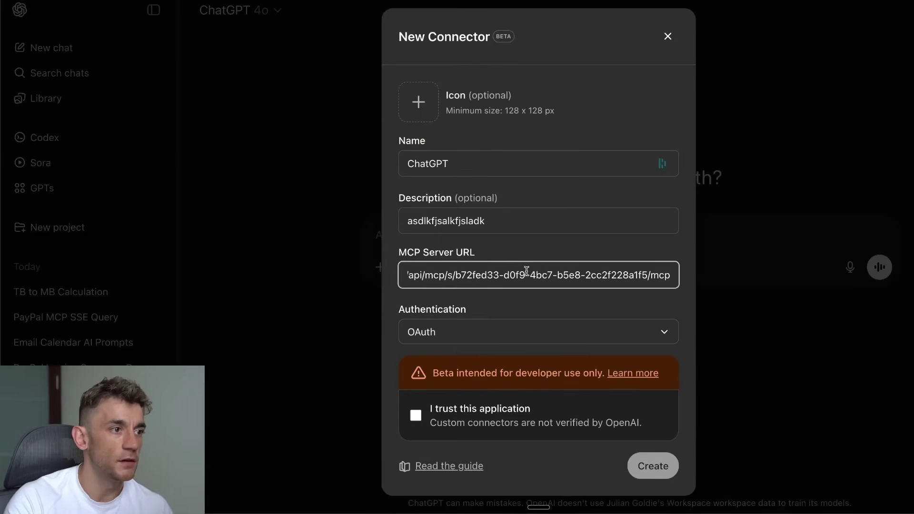
{"action": "left_click", "coordinate": [415, 416]}
{"action": "left_click", "coordinate": [632, 464]}
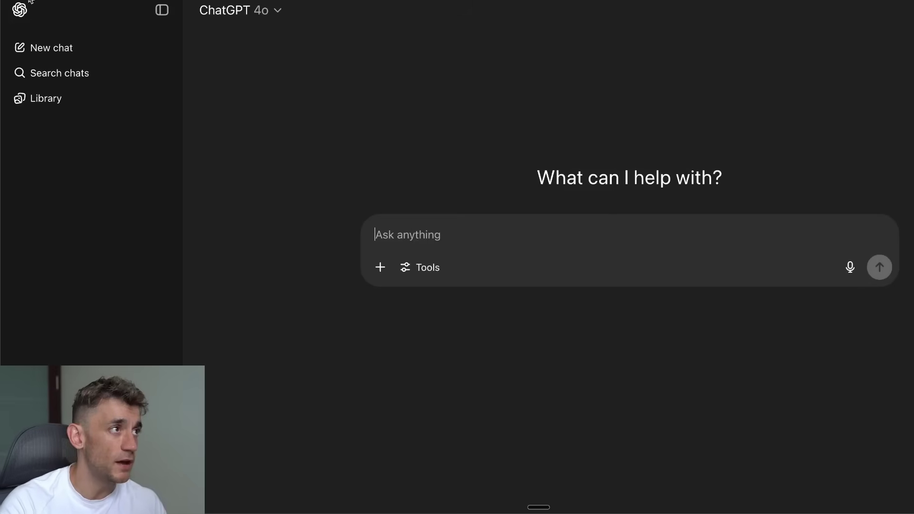
Try the connector search mode and its sources list, then remove the Search chip.
{"action": "left_click", "coordinate": [434, 271]}
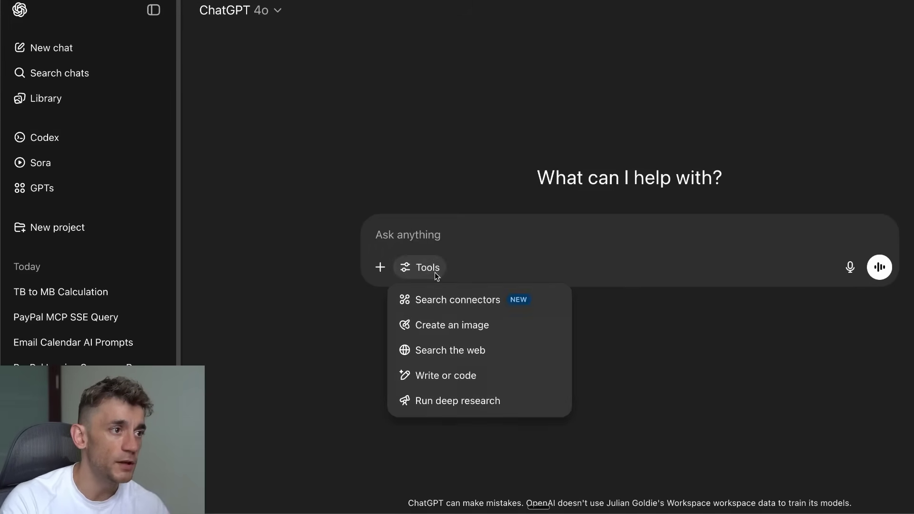
{"action": "left_click", "coordinate": [466, 305]}
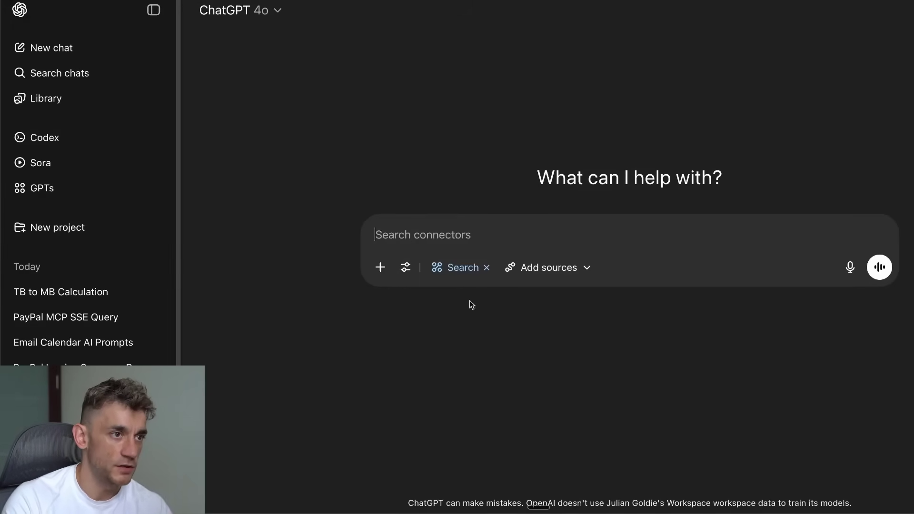
{"action": "left_click", "coordinate": [537, 265]}
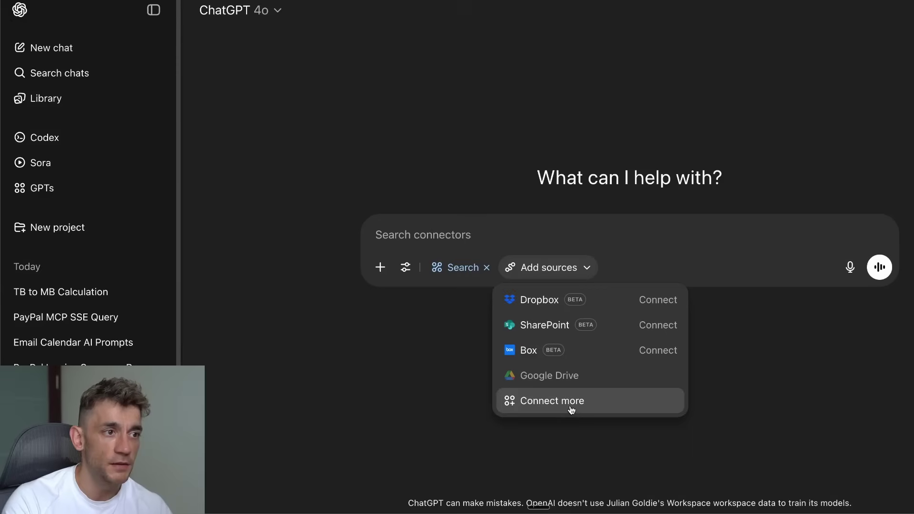
{"action": "left_click", "coordinate": [526, 261]}
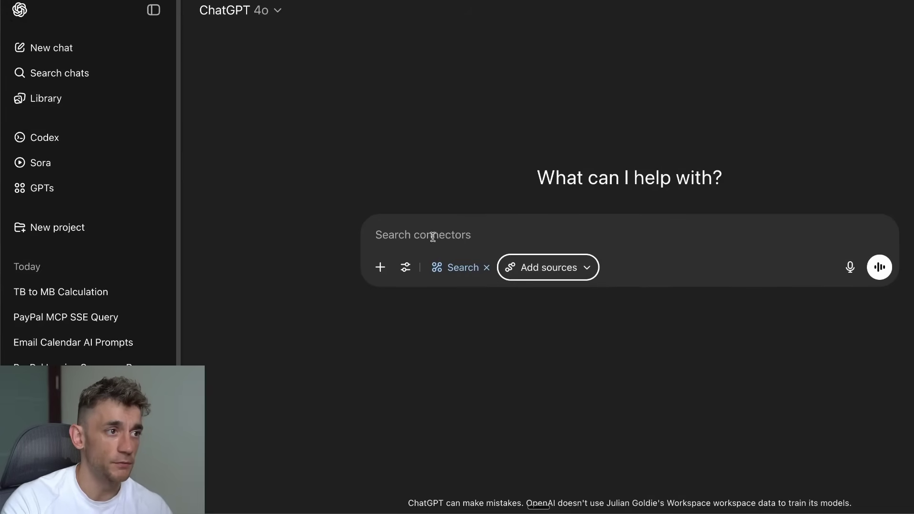
{"action": "left_click", "coordinate": [486, 267]}
Switch the prompt to Run deep research and enable PayPal as a research source.
{"action": "left_click", "coordinate": [421, 269]}
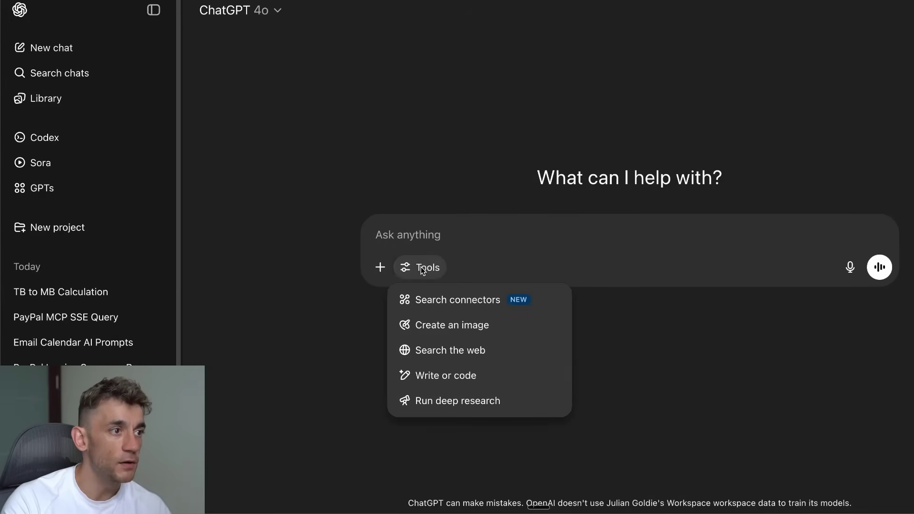
{"action": "left_click", "coordinate": [427, 402]}
{"action": "left_click", "coordinate": [524, 270]}
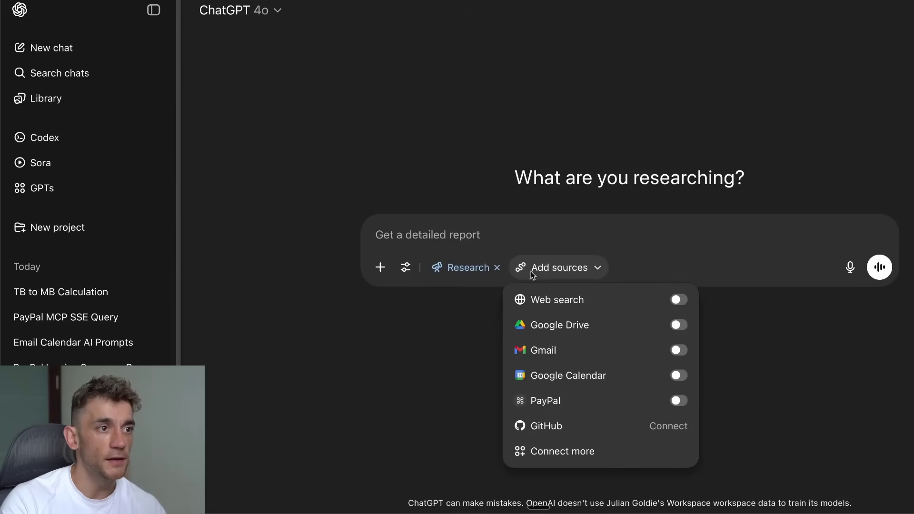
{"action": "left_click", "coordinate": [680, 401]}
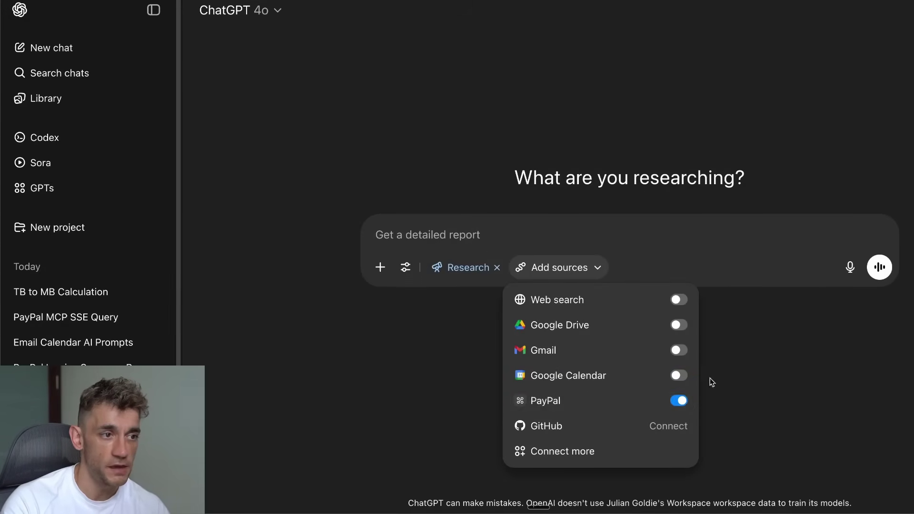
{"action": "left_click", "coordinate": [376, 366]}
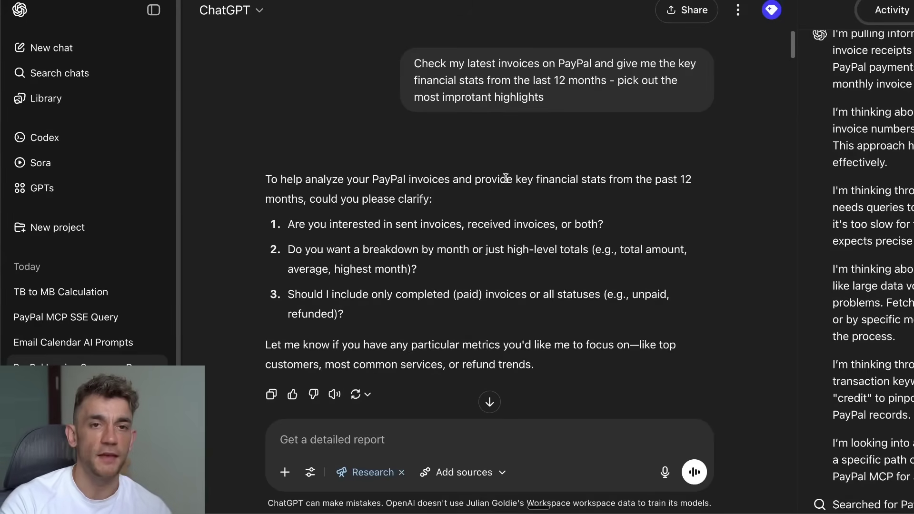
Close the Activity panel and scroll through the PayPal invoices conversation.
{"action": "left_click", "coordinate": [505, 177]}
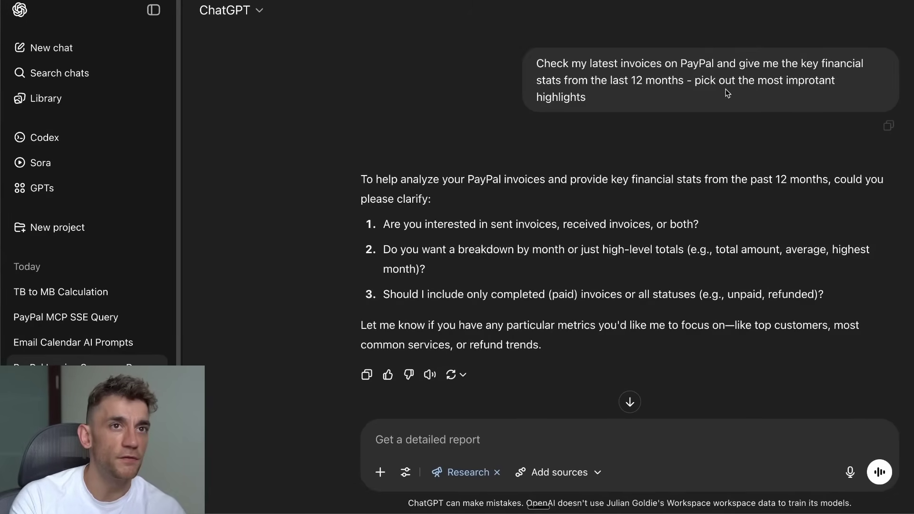
{"action": "scroll", "coordinate": [528, 268], "scroll_direction": "down", "scroll_amount": 4}
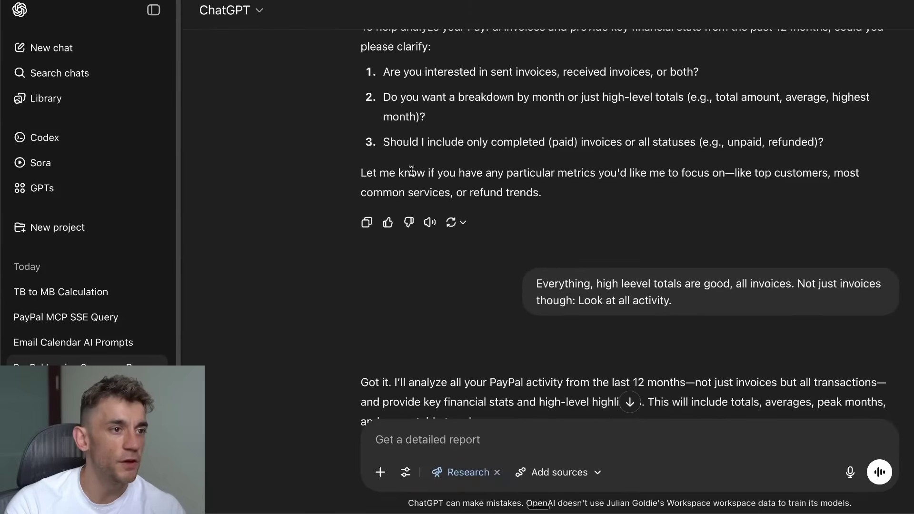
{"action": "scroll", "coordinate": [410, 167], "scroll_direction": "up", "scroll_amount": 4}
{"action": "scroll", "coordinate": [598, 212], "scroll_direction": "down", "scroll_amount": 5}
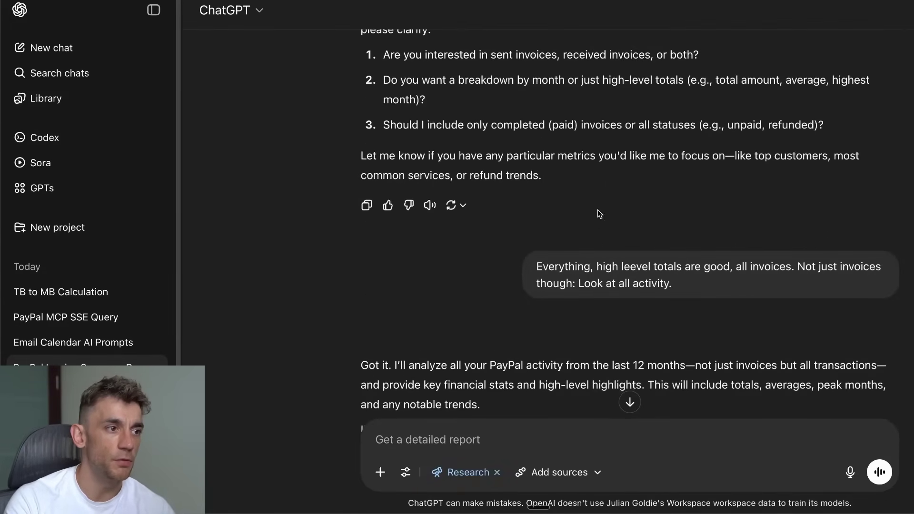
{"action": "scroll", "coordinate": [406, 115], "scroll_direction": "up", "scroll_amount": 5}
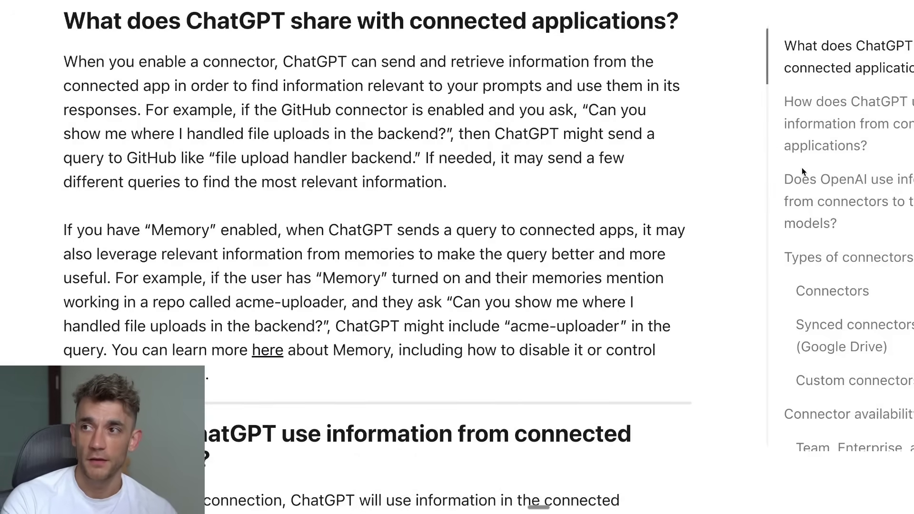
{"action": "mouse_move", "coordinate": [459, 466]}
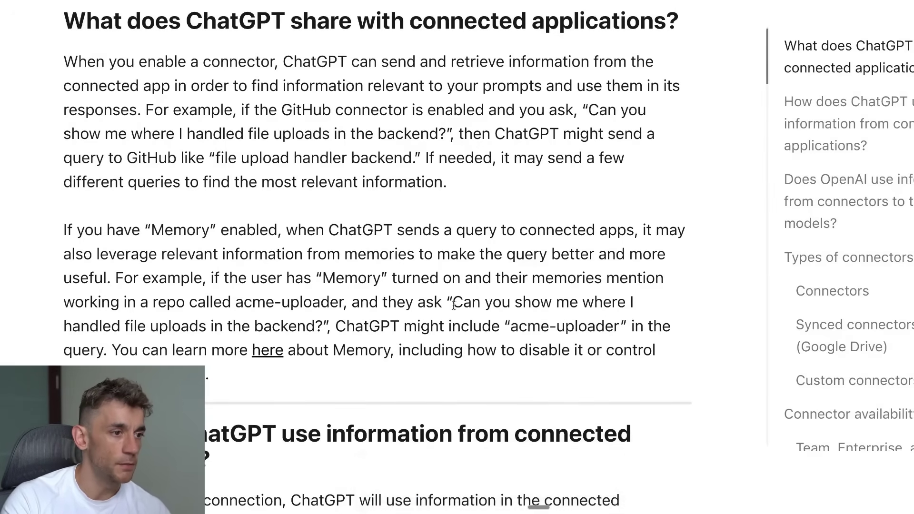
{"action": "scroll", "coordinate": [451, 307], "scroll_direction": "down", "scroll_amount": 5}
{"action": "scroll", "coordinate": [130, 174], "scroll_direction": "down", "scroll_amount": 18}
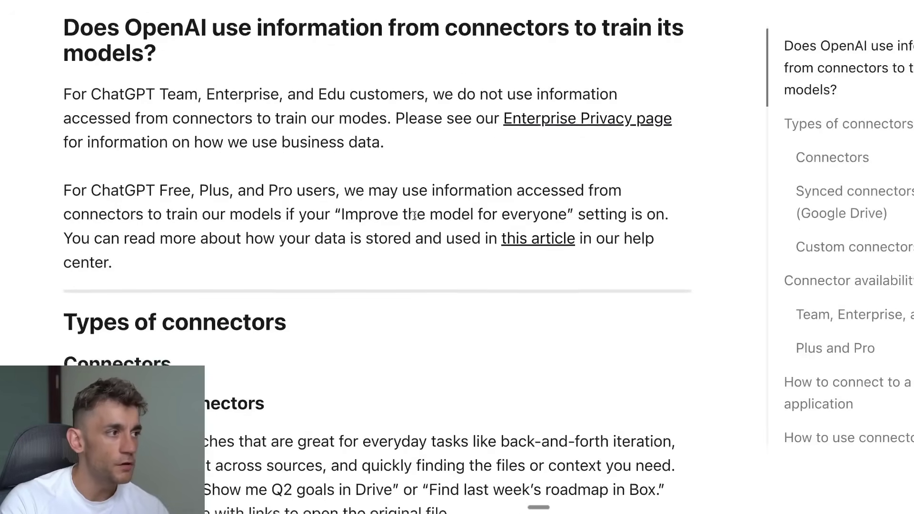
{"action": "scroll", "coordinate": [484, 153], "scroll_direction": "up", "scroll_amount": 15}
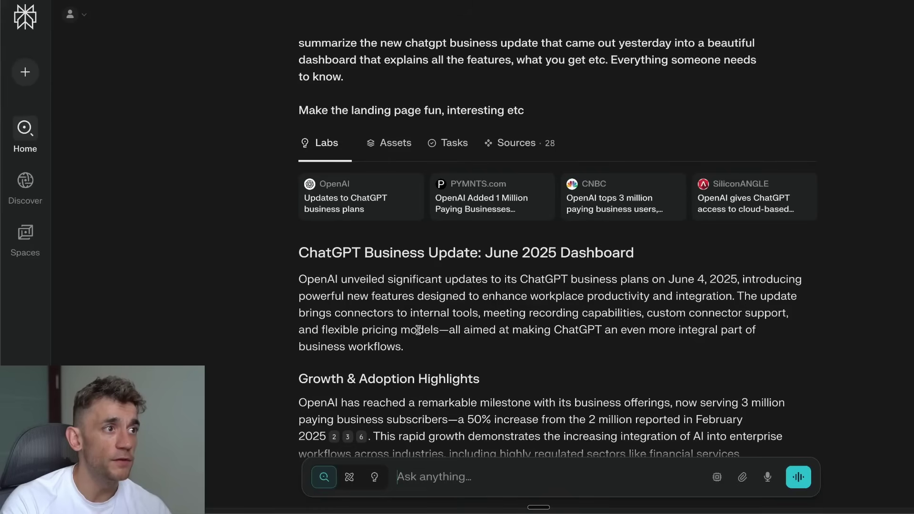
Zoom the report in at ChatGPT Record Mode and select the macOS desktop app phrase to preview its help.openai.com source.
{"action": "scroll", "coordinate": [566, 349], "scroll_direction": "down", "scroll_amount": 5}
{"action": "scroll", "coordinate": [566, 349], "scroll_direction": "down", "scroll_amount": 15}
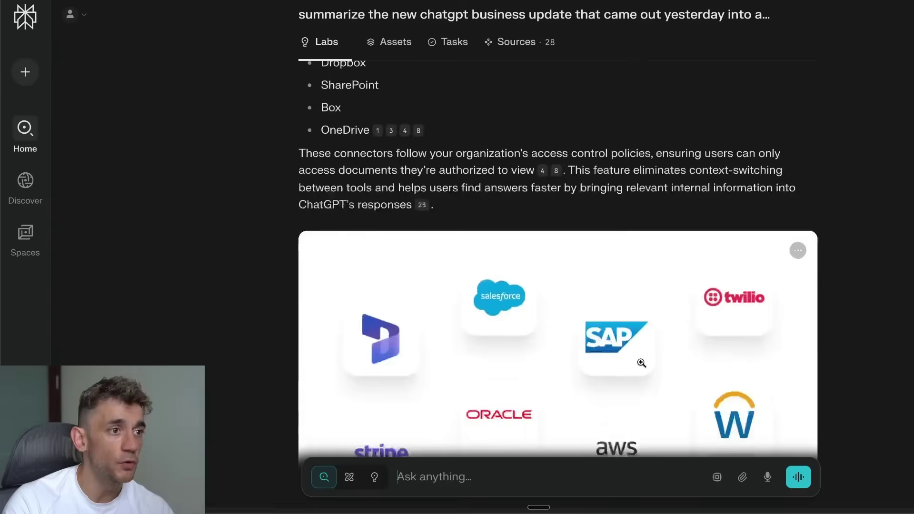
{"action": "scroll", "coordinate": [581, 249], "scroll_direction": "up", "scroll_amount": 10}
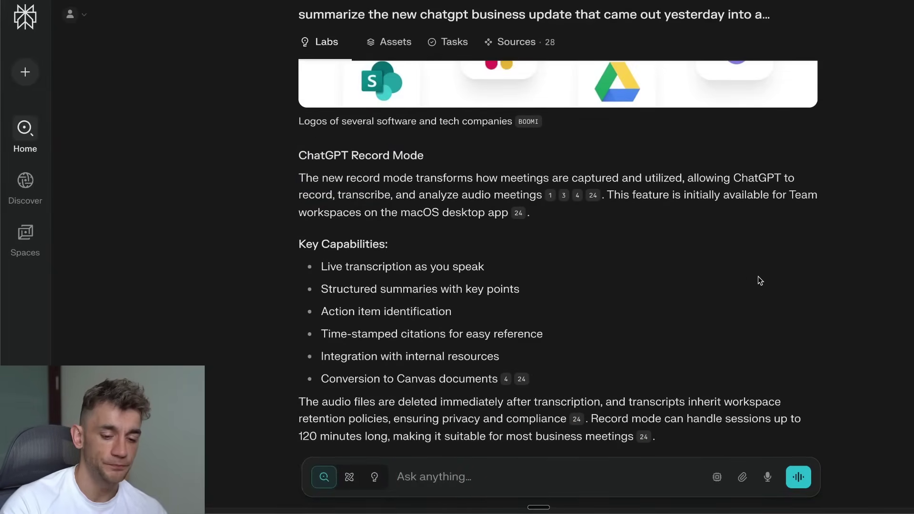
{"action": "key", "text": "super+equal"}
{"action": "key", "text": "super+equal"}
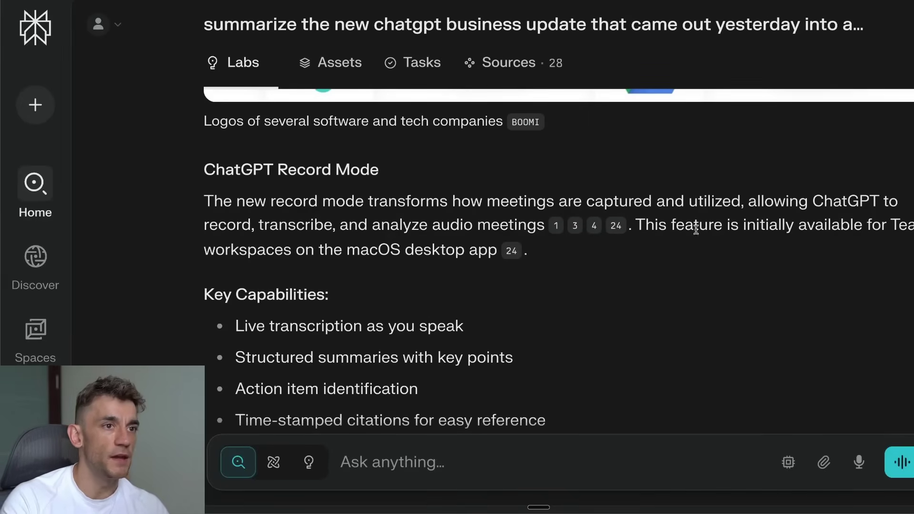
{"action": "left_click_drag", "start_coordinate": [644, 227], "coordinate": [790, 242]}
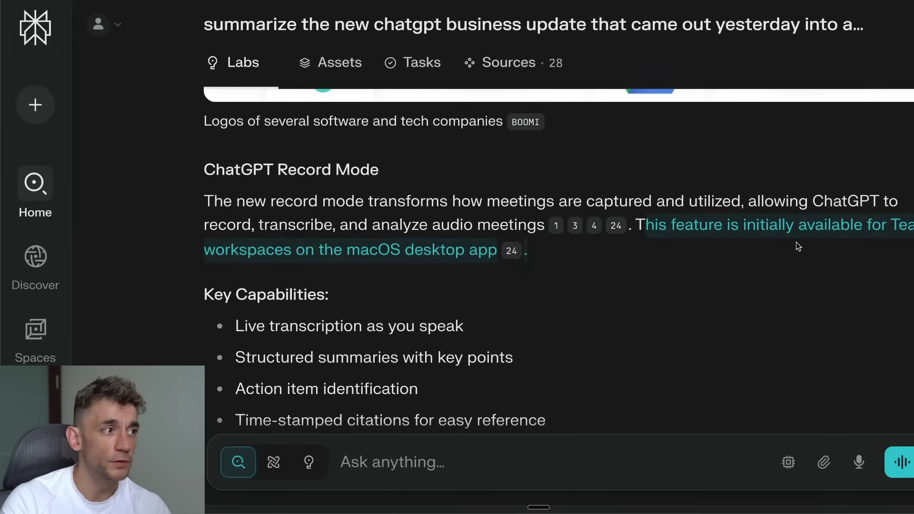
{"action": "left_click", "coordinate": [346, 228]}
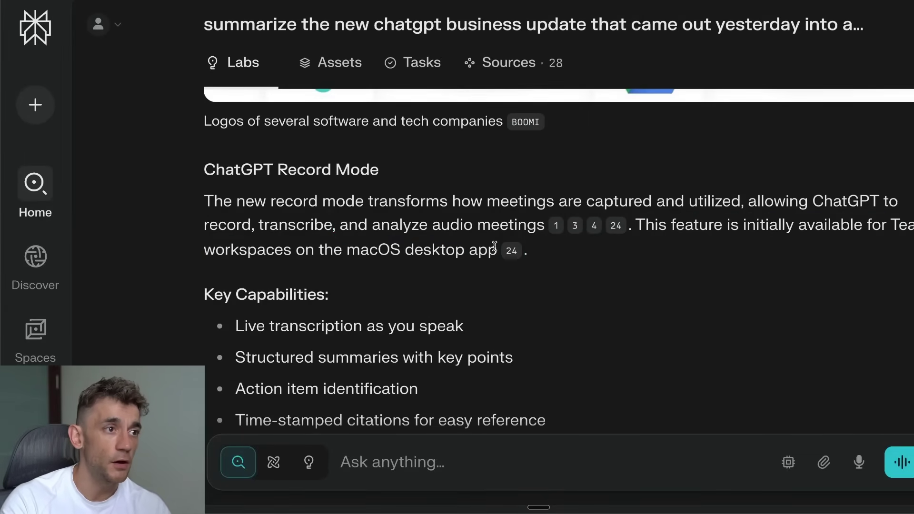
{"action": "left_click_drag", "start_coordinate": [495, 246], "coordinate": [360, 252]}
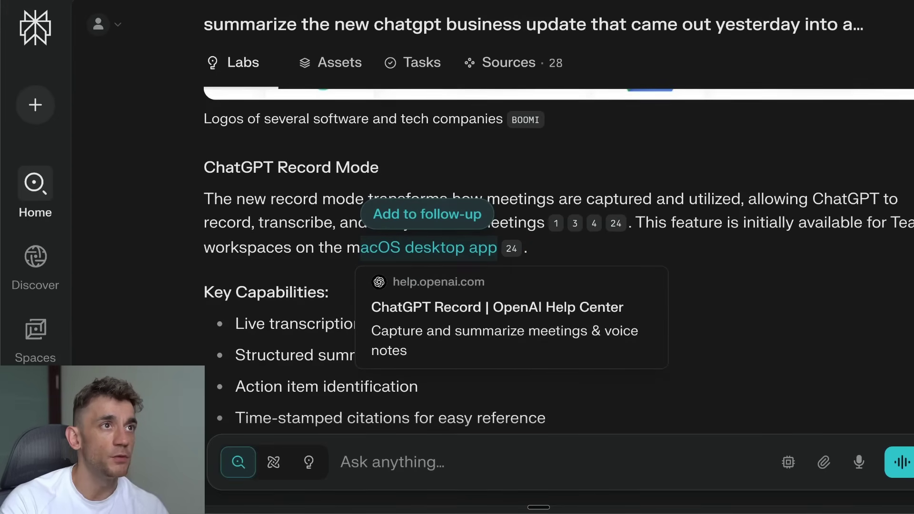
Open the cited ChatGPT Record help article and highlight its title and meetings-and-voice-notes subtitle.
{"action": "left_click", "coordinate": [512, 248]}
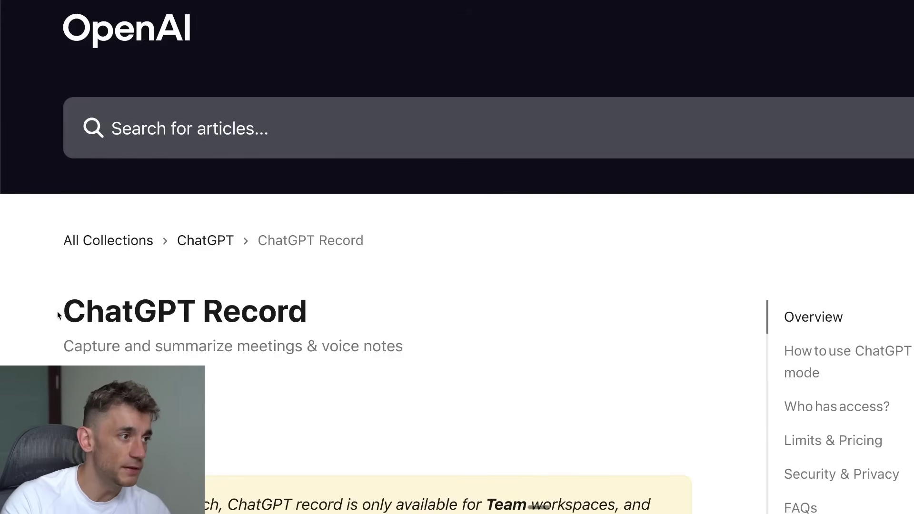
{"action": "left_click_drag", "start_coordinate": [57, 315], "coordinate": [361, 298]}
{"action": "scroll", "coordinate": [464, 336], "scroll_direction": "down", "scroll_amount": 5}
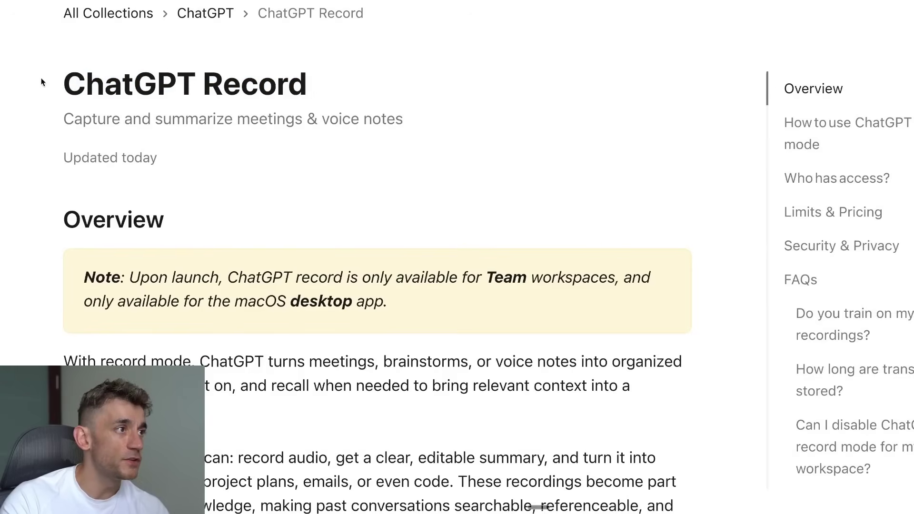
{"action": "left_click_drag", "start_coordinate": [41, 82], "coordinate": [312, 72]}
{"action": "left_click", "coordinate": [137, 133]}
{"action": "left_click_drag", "start_coordinate": [61, 119], "coordinate": [415, 111]}
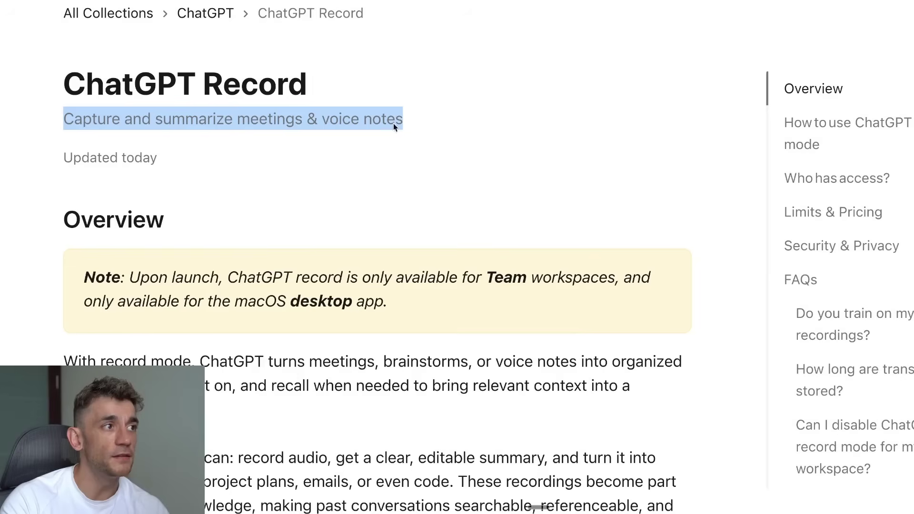
Read the article's usage steps and highlight step 4, Edit or transform.
{"action": "scroll", "coordinate": [290, 103], "scroll_direction": "down", "scroll_amount": 3}
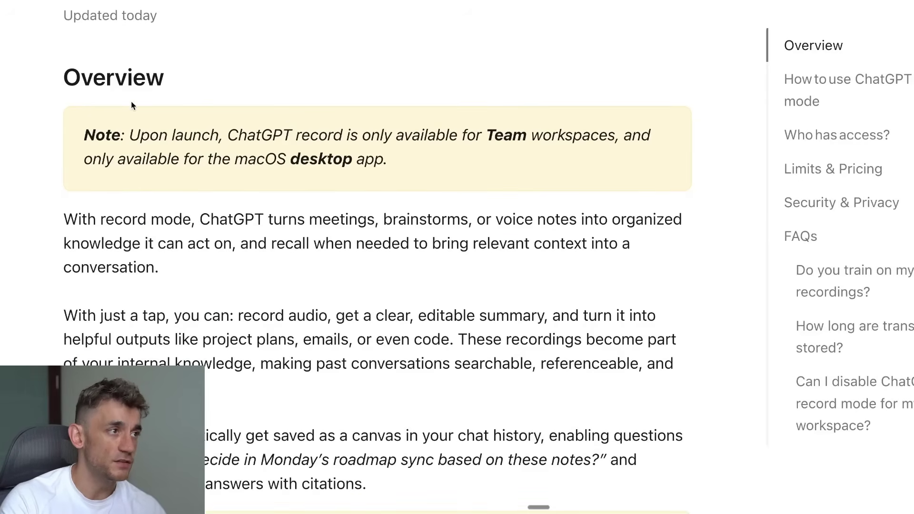
{"action": "scroll", "coordinate": [191, 241], "scroll_direction": "down", "scroll_amount": 13}
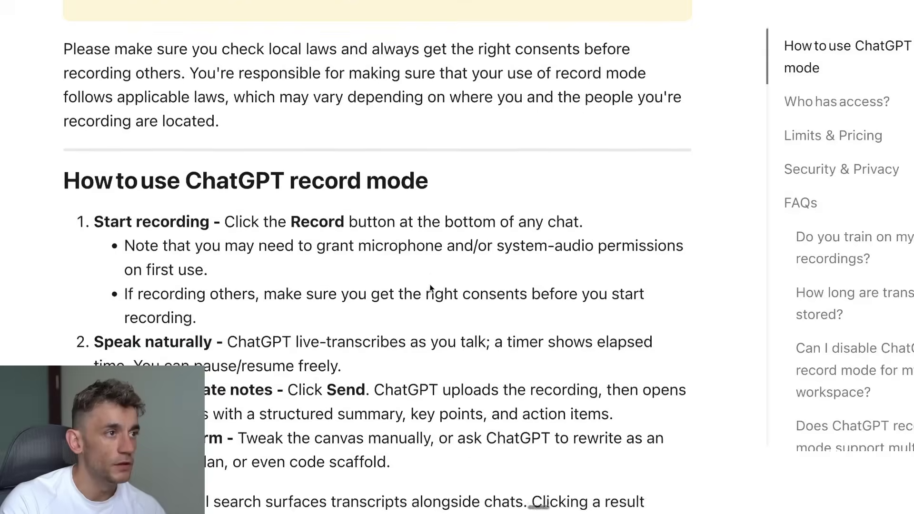
{"action": "left_click_drag", "start_coordinate": [68, 77], "coordinate": [415, 363]}
{"action": "scroll", "coordinate": [414, 353], "scroll_direction": "down", "scroll_amount": 2}
{"action": "scroll", "coordinate": [302, 338], "scroll_direction": "down", "scroll_amount": 2}
{"action": "left_click", "coordinate": [131, 159]}
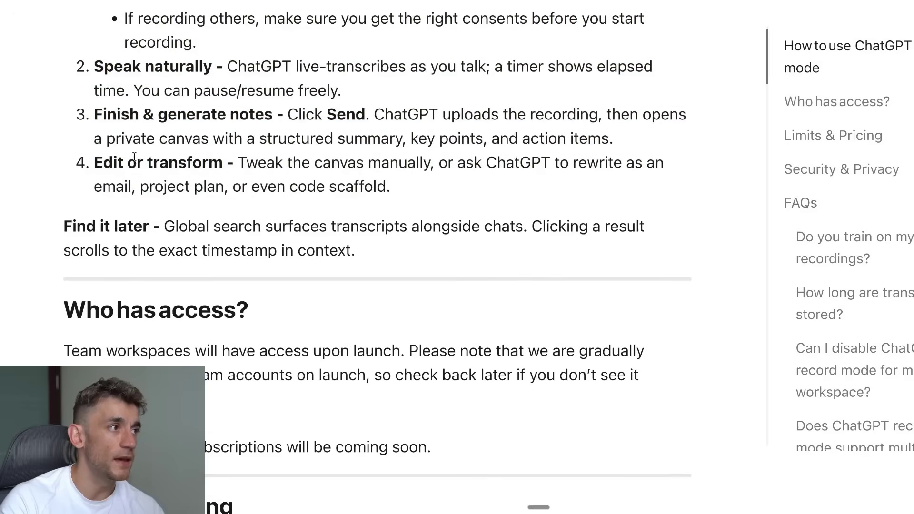
{"action": "triple_click", "coordinate": [138, 165]}
Scroll on to the limits and highlight the Recording length limit bullet.
{"action": "scroll", "coordinate": [191, 249], "scroll_direction": "down", "scroll_amount": 8}
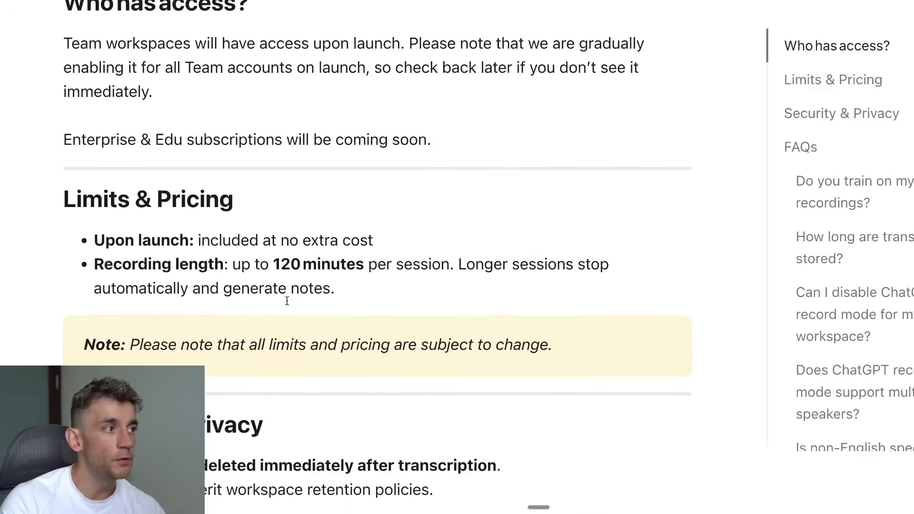
{"action": "scroll", "coordinate": [418, 361], "scroll_direction": "down", "scroll_amount": 1}
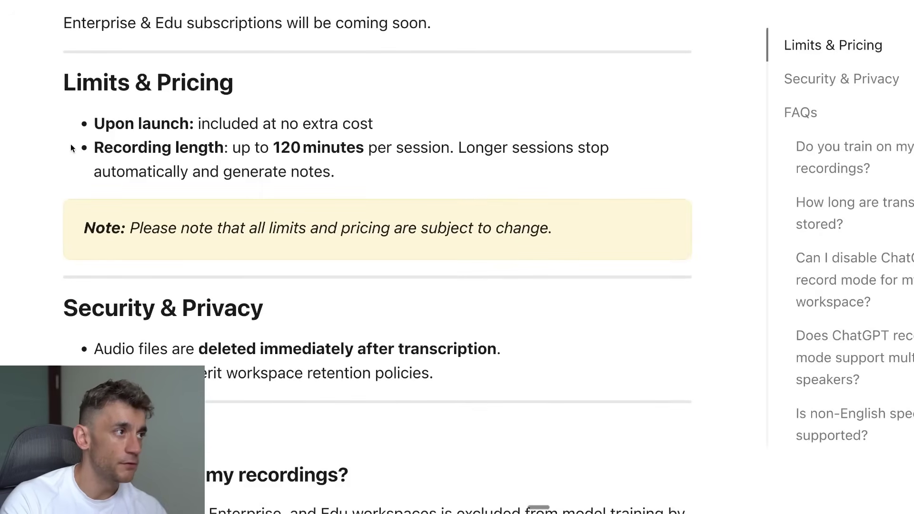
{"action": "left_click_drag", "start_coordinate": [70, 145], "coordinate": [398, 173]}
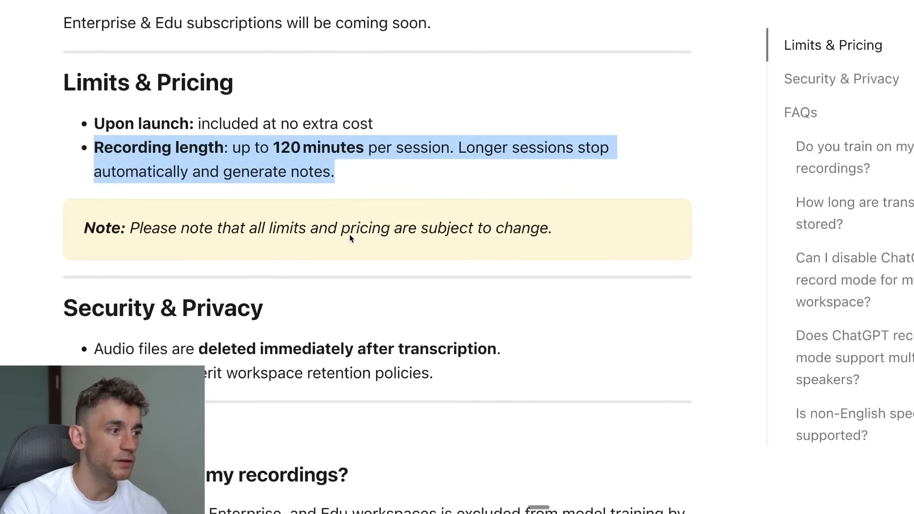
{"action": "scroll", "coordinate": [373, 223], "scroll_direction": "down", "scroll_amount": 4}
{"action": "scroll", "coordinate": [370, 247], "scroll_direction": "up", "scroll_amount": 12}
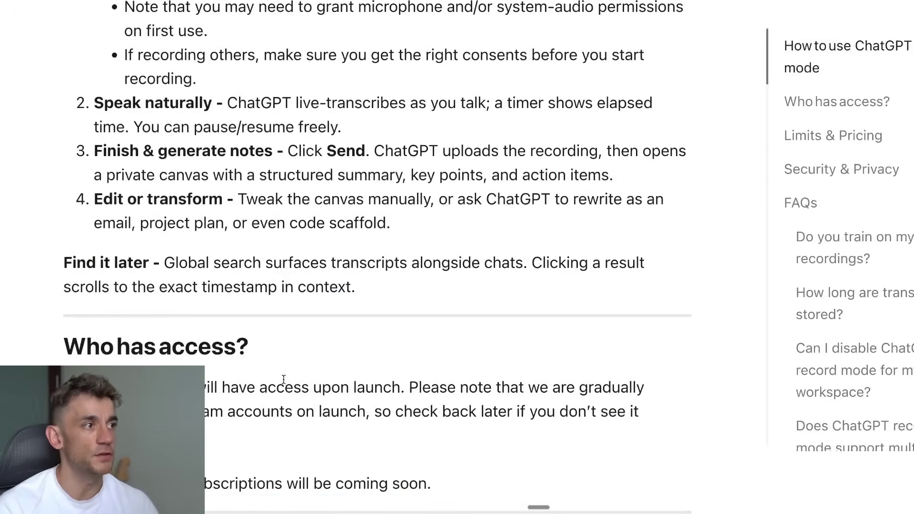
{"action": "scroll", "coordinate": [283, 378], "scroll_direction": "up", "scroll_amount": 20}
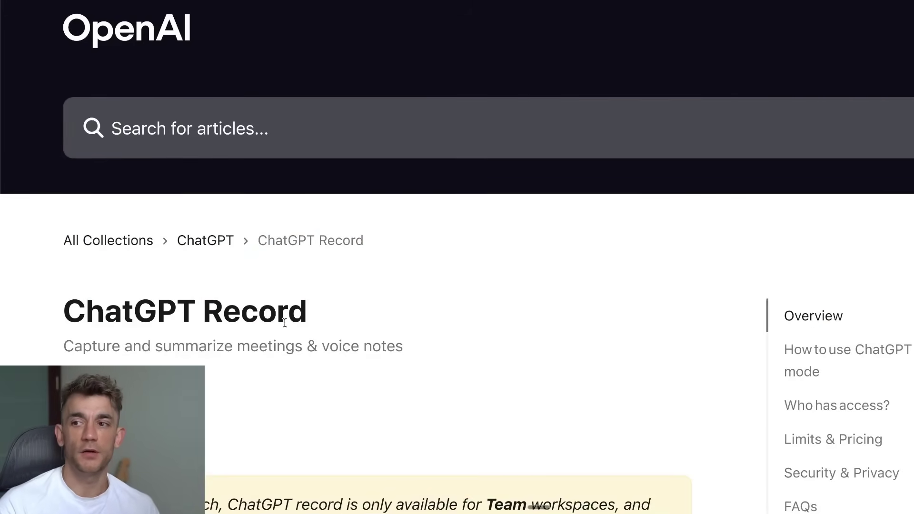
Launch the ChatGPT desktop app through Spotlight by searching 'chat'.
{"action": "key", "text": "super+space"}
{"action": "type", "text": "chat"}
{"action": "key", "text": "Return"}
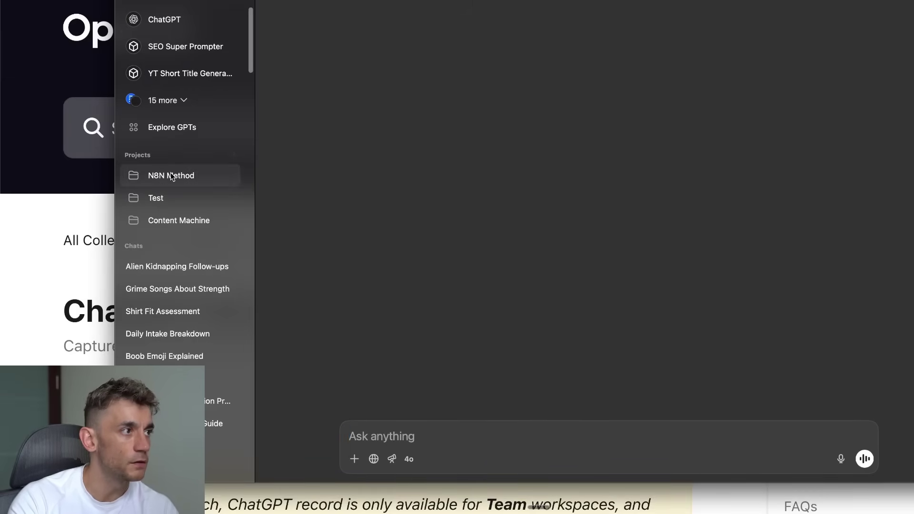
Make the ChatGPT app window full screen, then show its Dock icon menu with the window and quit options.
{"action": "key", "text": "ctrl+super+f"}
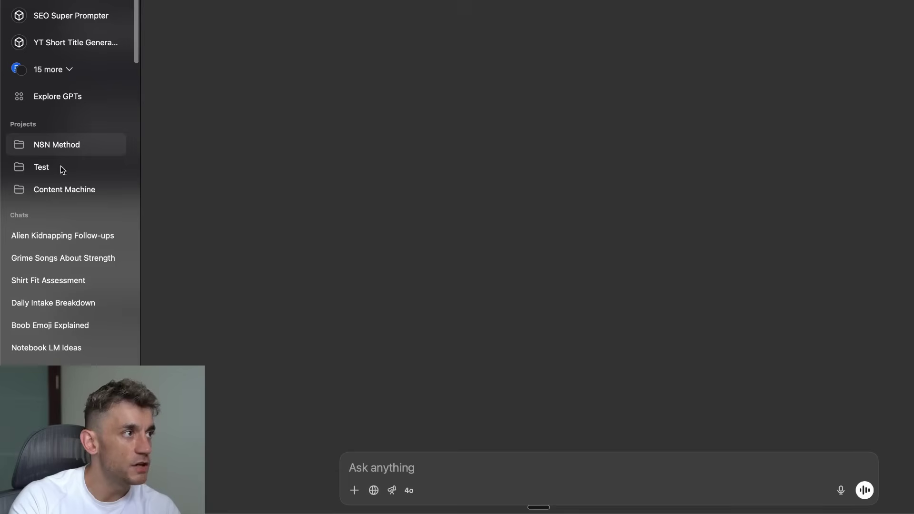
{"action": "mouse_move", "coordinate": [634, 512]}
{"action": "right_click", "coordinate": [629, 481]}
Quit the ChatGPT desktop app and read the ChatGPT Record article down to its FAQs.
{"action": "left_click", "coordinate": [639, 436]}
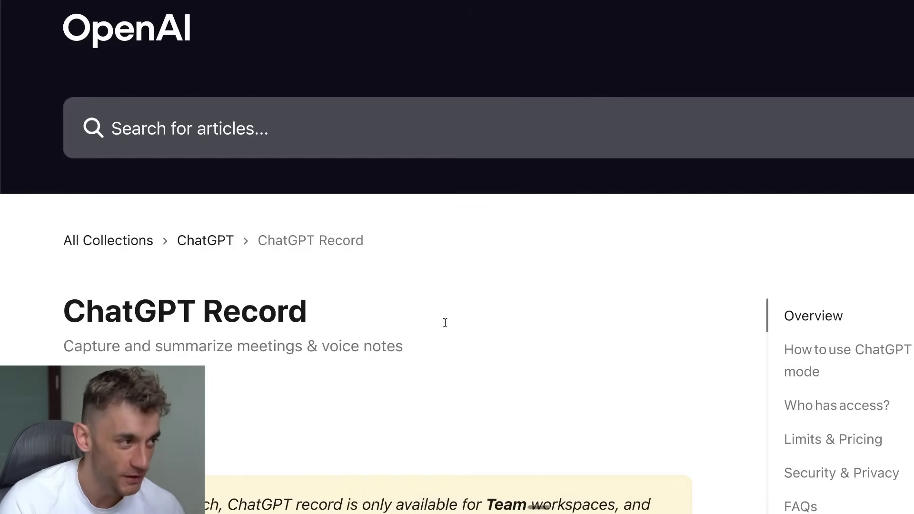
{"action": "scroll", "coordinate": [438, 389], "scroll_direction": "down", "scroll_amount": 5}
{"action": "left_click_drag", "start_coordinate": [80, 87], "coordinate": [447, 286]}
{"action": "scroll", "coordinate": [352, 407], "scroll_direction": "down", "scroll_amount": 11}
{"action": "right_click", "coordinate": [351, 407]}
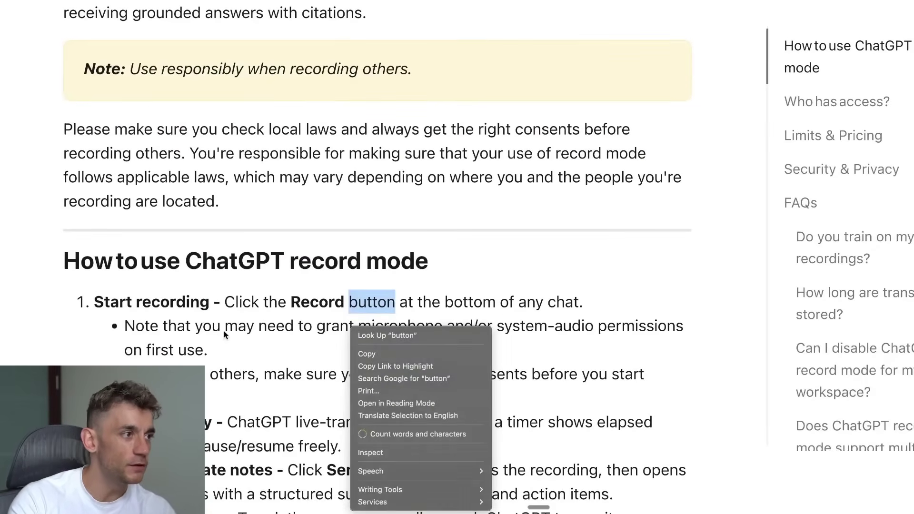
{"action": "left_click", "coordinate": [241, 333]}
{"action": "scroll", "coordinate": [174, 252], "scroll_direction": "down", "scroll_amount": 8}
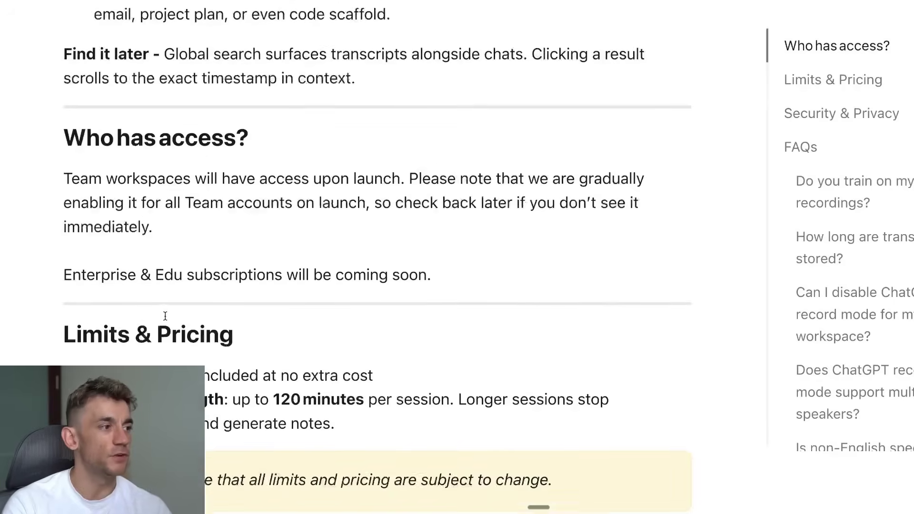
{"action": "scroll", "coordinate": [261, 342], "scroll_direction": "down", "scroll_amount": 11}
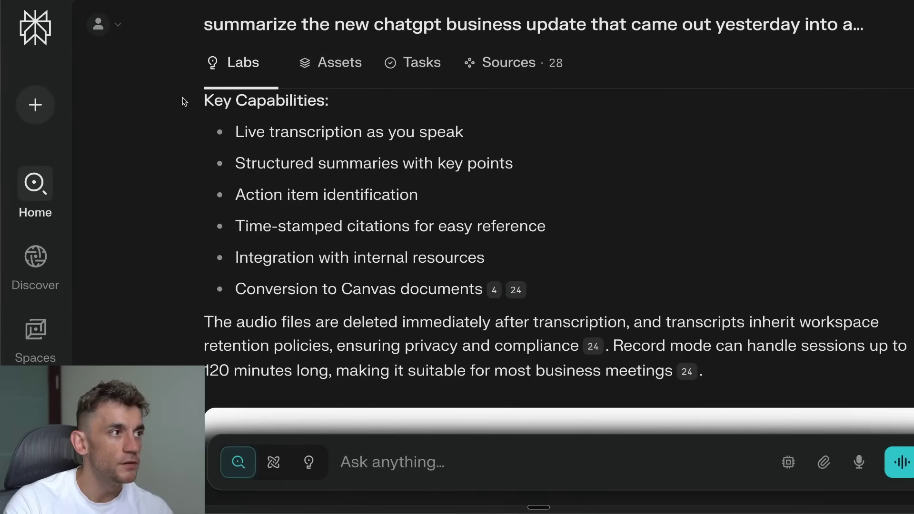
Highlight the Key Capabilities list, then scroll past the transcription demo to Custom Connectors with MCP.
{"action": "left_click_drag", "start_coordinate": [184, 101], "coordinate": [430, 150]}
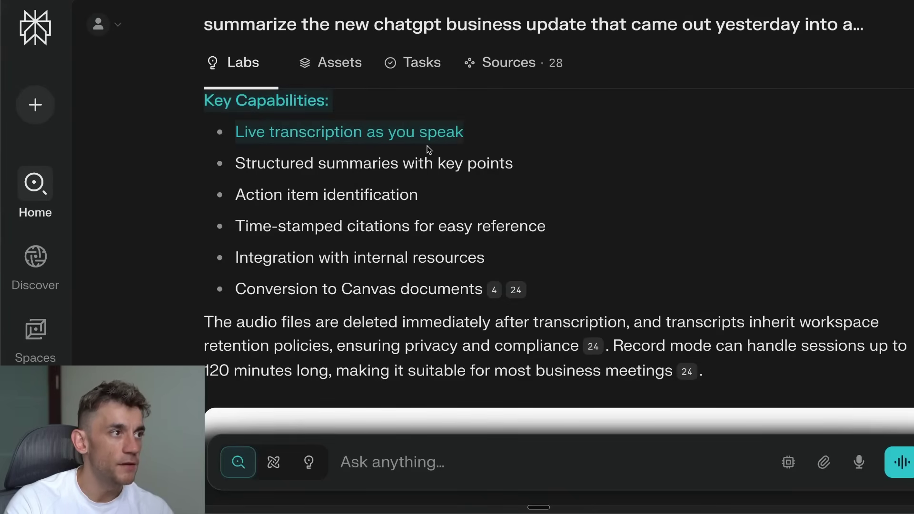
{"action": "left_click_drag", "start_coordinate": [524, 138], "coordinate": [587, 261]}
{"action": "scroll", "coordinate": [587, 261], "scroll_direction": "down", "scroll_amount": 10}
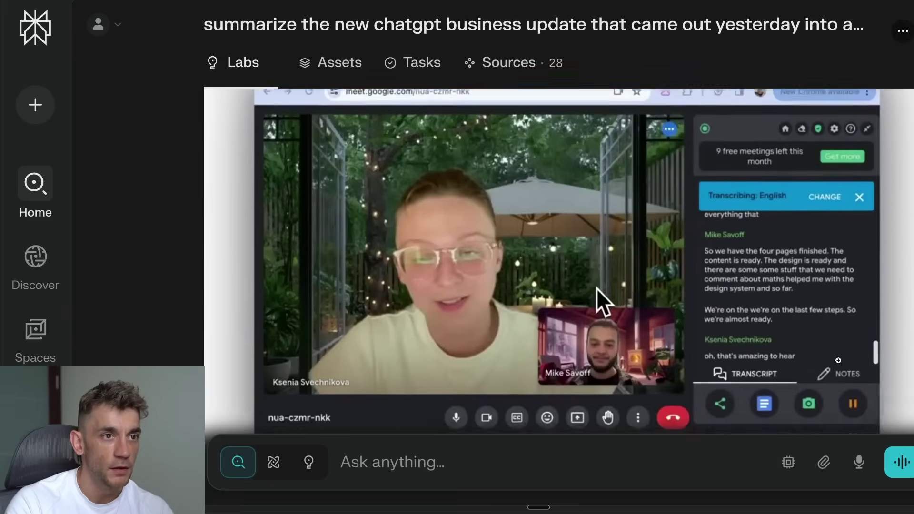
{"action": "scroll", "coordinate": [762, 262], "scroll_direction": "up", "scroll_amount": 4}
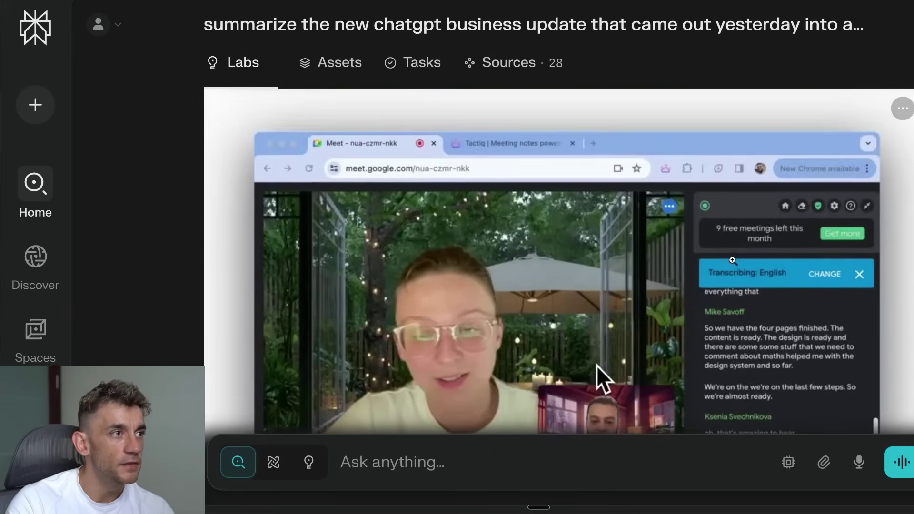
{"action": "scroll", "coordinate": [724, 270], "scroll_direction": "up", "scroll_amount": 1}
{"action": "scroll", "coordinate": [733, 295], "scroll_direction": "down", "scroll_amount": 5}
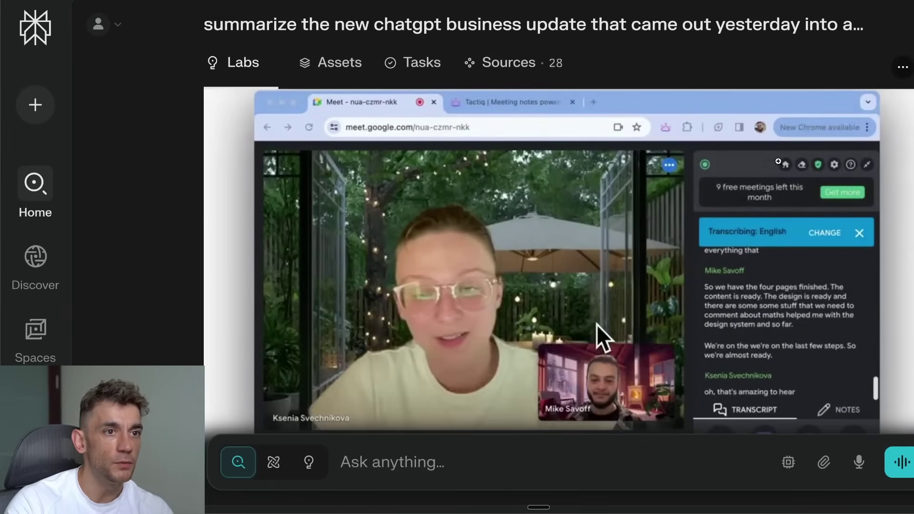
{"action": "scroll", "coordinate": [657, 363], "scroll_direction": "down", "scroll_amount": 7}
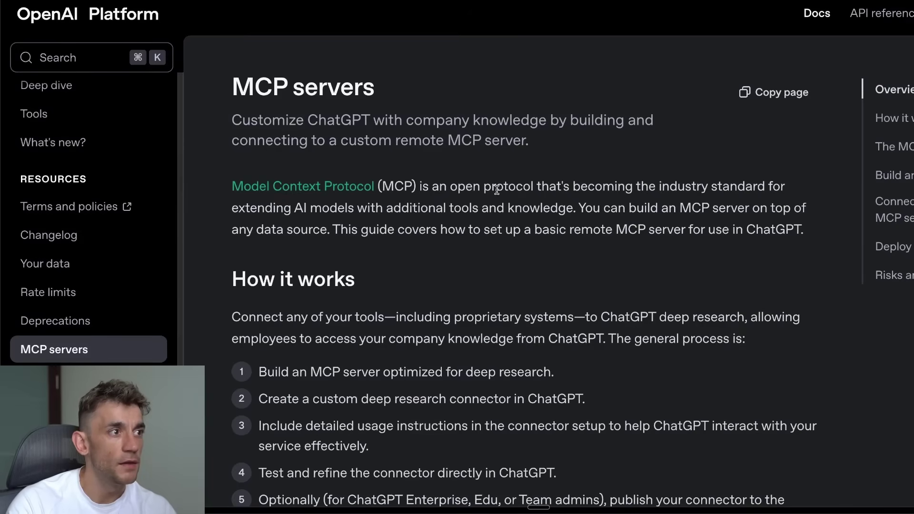
Highlight the title at the top of the MCP servers guide.
{"action": "scroll", "coordinate": [478, 217], "scroll_direction": "down", "scroll_amount": 1}
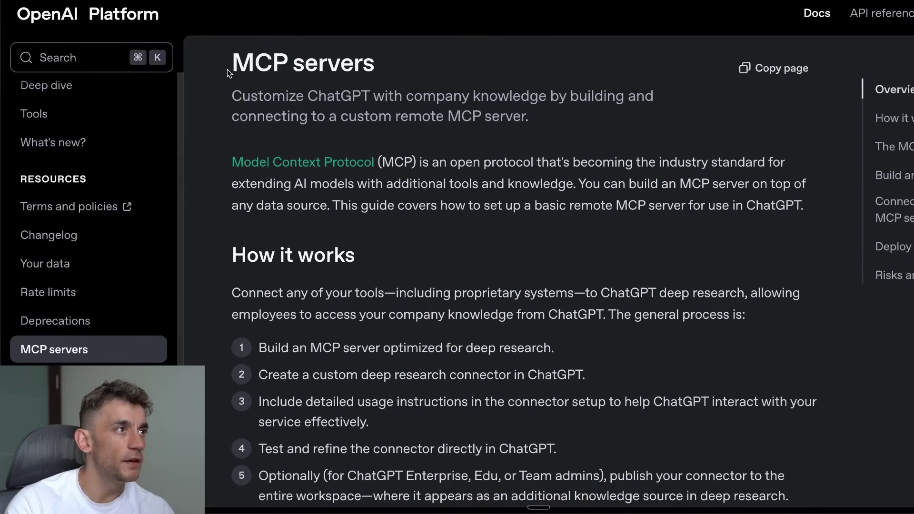
{"action": "scroll", "coordinate": [227, 67], "scroll_direction": "up", "scroll_amount": 1}
{"action": "left_click_drag", "start_coordinate": [228, 88], "coordinate": [455, 95]}
{"action": "left_click", "coordinate": [227, 85]}
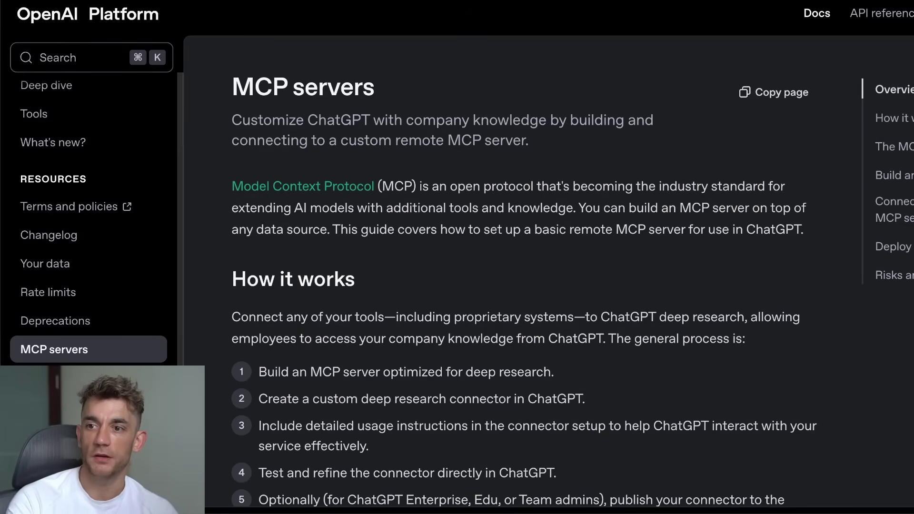
Scroll to step 5, the optional publish-to-workspace step, and on toward the search tool specification.
{"action": "scroll", "coordinate": [444, 283], "scroll_direction": "down", "scroll_amount": 4}
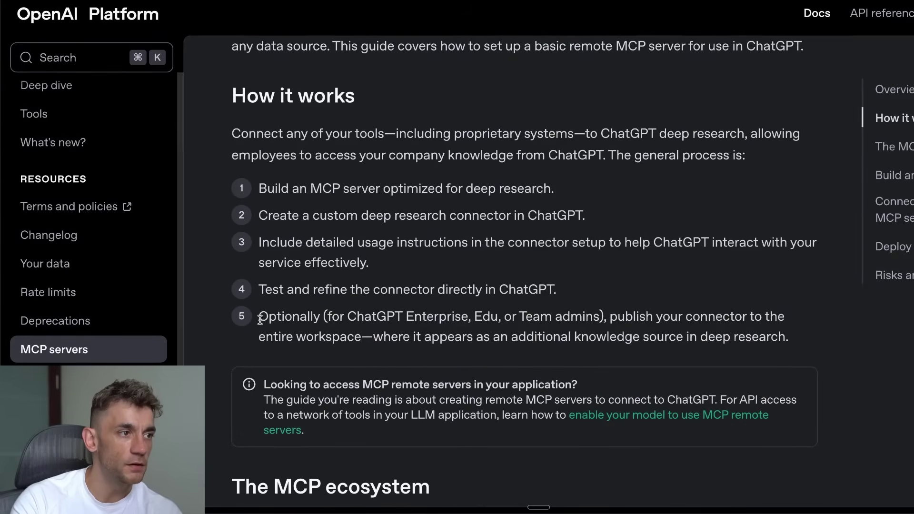
{"action": "left_click_drag", "start_coordinate": [260, 318], "coordinate": [638, 307]}
{"action": "left_click", "coordinate": [635, 310]}
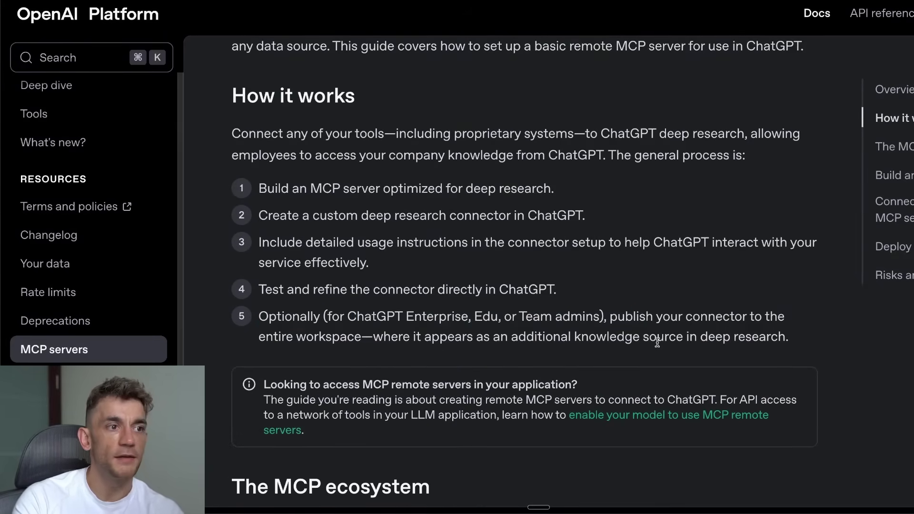
{"action": "scroll", "coordinate": [656, 352], "scroll_direction": "up", "scroll_amount": 4}
{"action": "scroll", "coordinate": [653, 313], "scroll_direction": "down", "scroll_amount": 20}
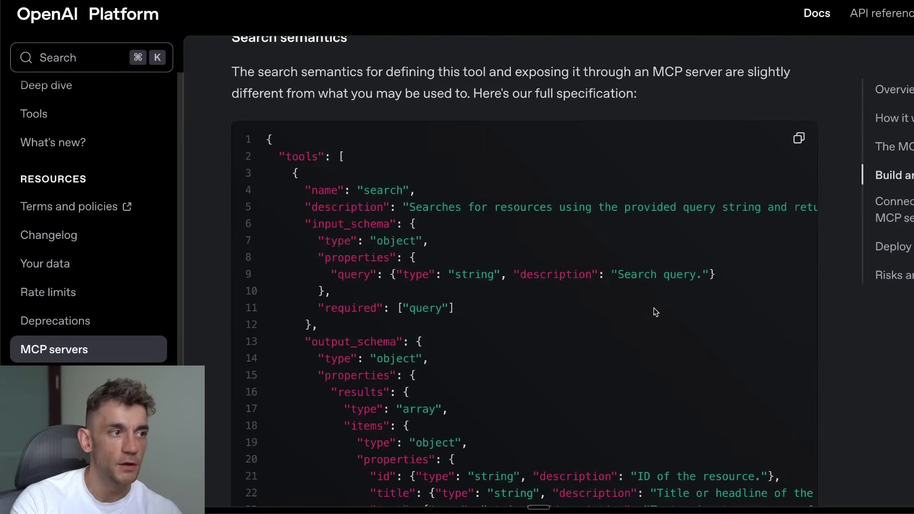
{"action": "scroll", "coordinate": [656, 312], "scroll_direction": "up", "scroll_amount": 20}
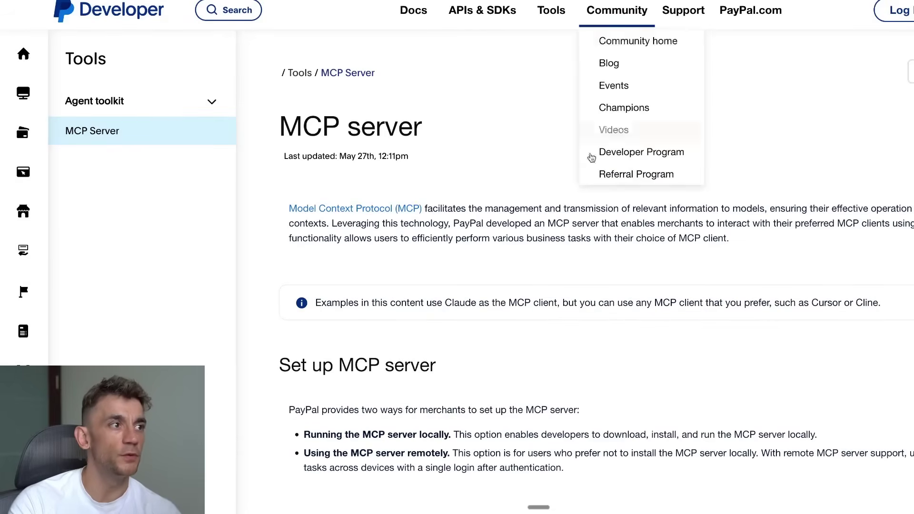
Highlight the PayPal MCP server intro, then open the ChatGPT MCP Update lesson and highlight its RESOURCES list.
{"action": "left_click_drag", "start_coordinate": [281, 125], "coordinate": [769, 267]}
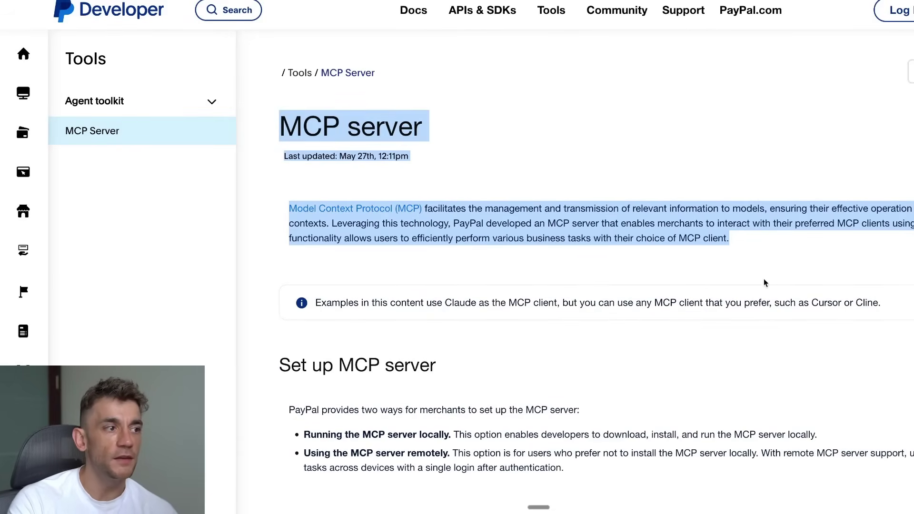
{"action": "mouse_move", "coordinate": [378, 2]}
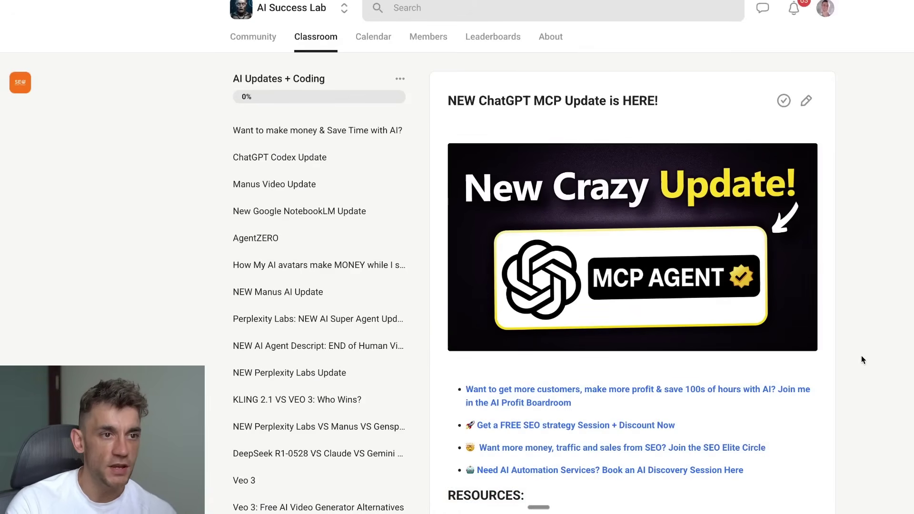
{"action": "scroll", "coordinate": [845, 328], "scroll_direction": "down", "scroll_amount": 8}
{"action": "left_click_drag", "start_coordinate": [441, 125], "coordinate": [834, 482]}
{"action": "left_click", "coordinate": [883, 318]}
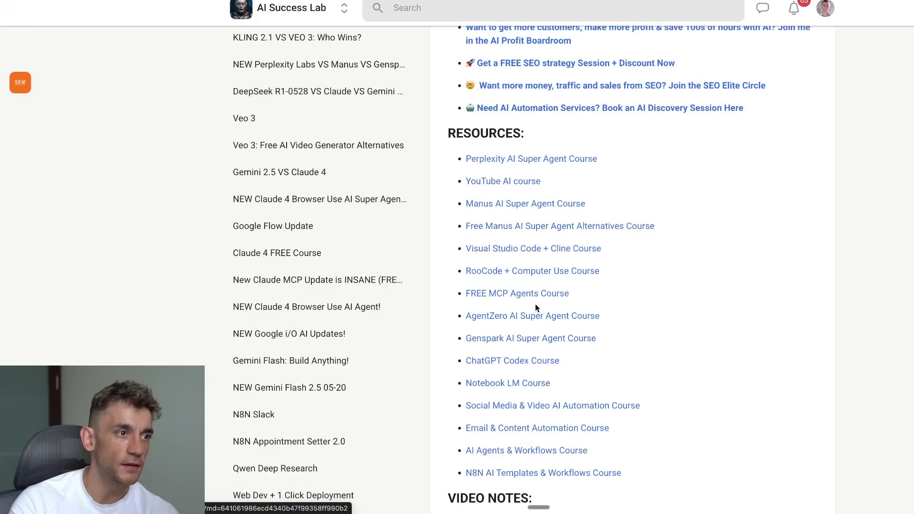
{"action": "scroll", "coordinate": [659, 312], "scroll_direction": "up", "scroll_amount": 1}
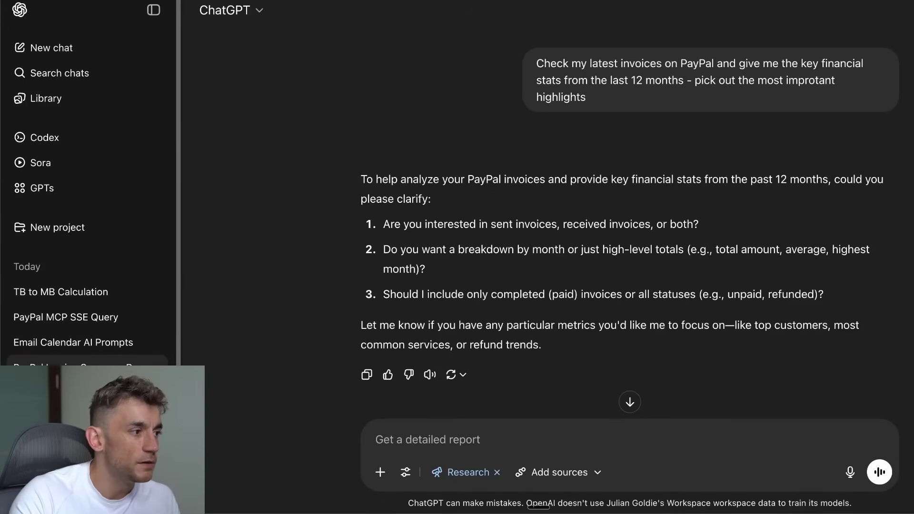
Open ChatGPT Settings on the Connectors page and highlight the Browse connectors heading.
{"action": "scroll", "coordinate": [88, 191], "scroll_direction": "down", "scroll_amount": 1}
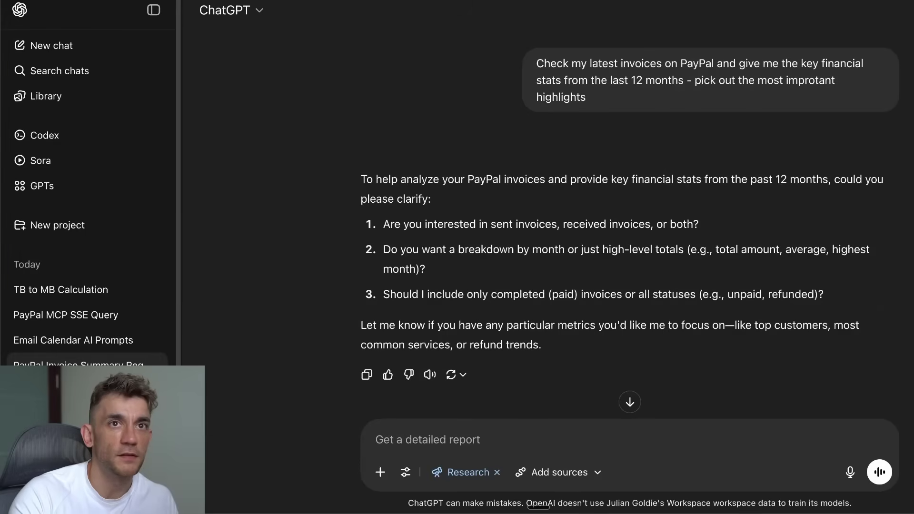
{"action": "left_click", "coordinate": [905, 11]}
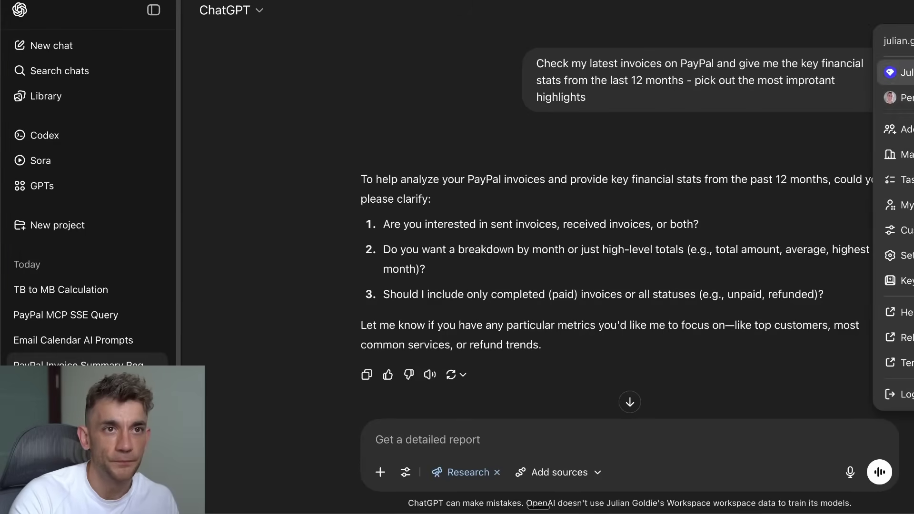
{"action": "left_click", "coordinate": [895, 255]}
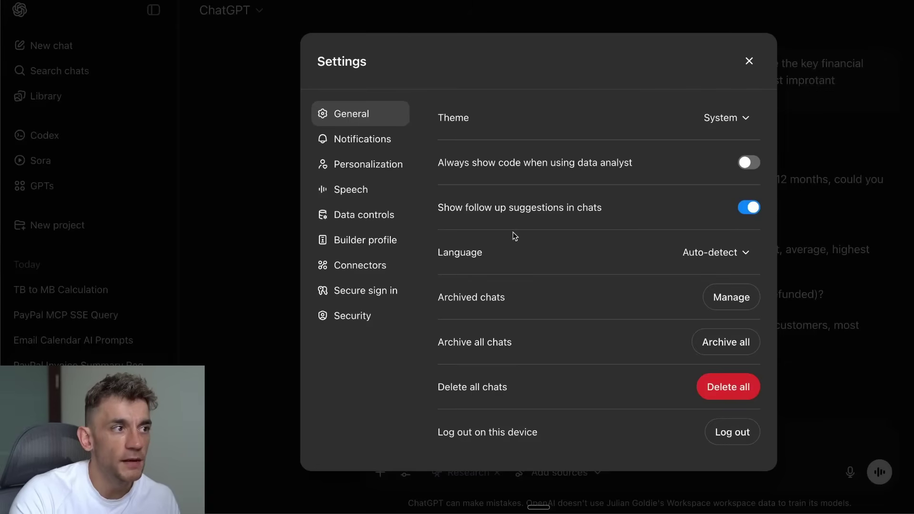
{"action": "left_click", "coordinate": [357, 288]}
{"action": "left_click", "coordinate": [358, 273]}
{"action": "scroll", "coordinate": [614, 283], "scroll_direction": "down", "scroll_amount": 3}
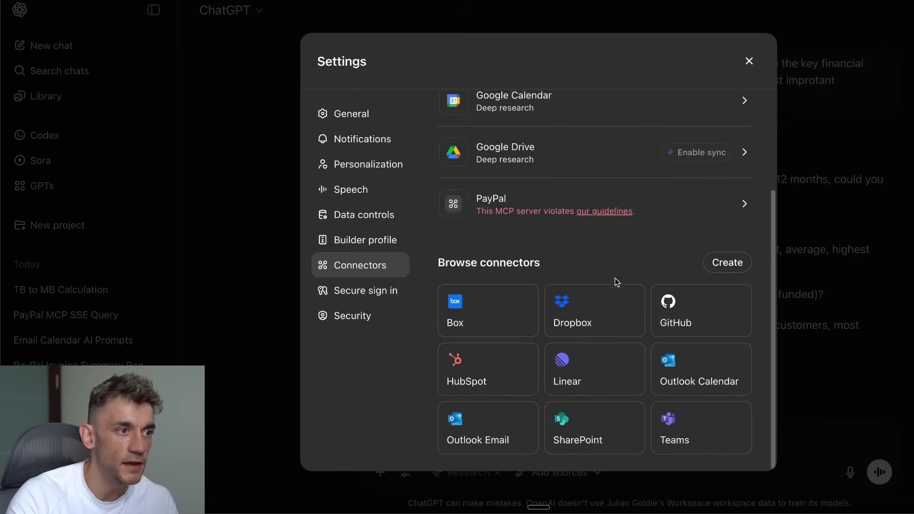
{"action": "triple_click", "coordinate": [517, 262]}
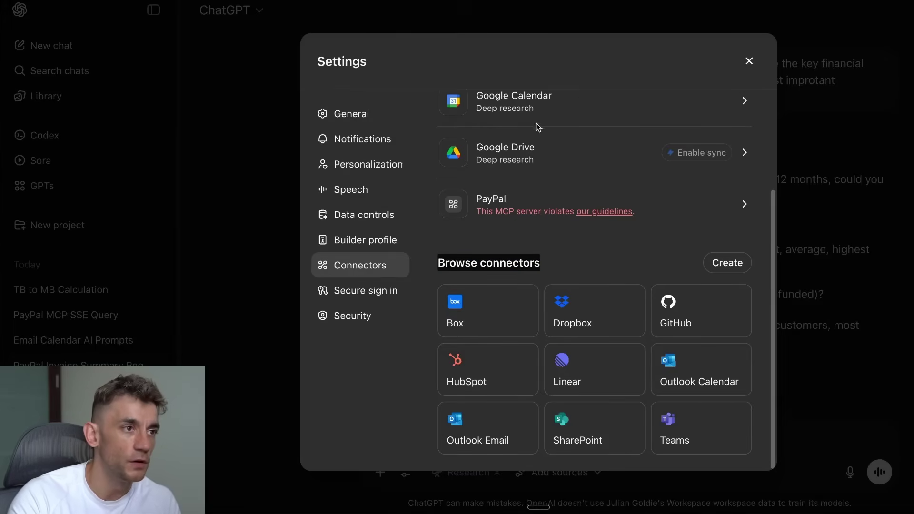
Inspect the Google Calendar connector entry, then start a new browser tab with 'cl' for Claude.
{"action": "scroll", "coordinate": [550, 172], "scroll_direction": "up", "scroll_amount": 3}
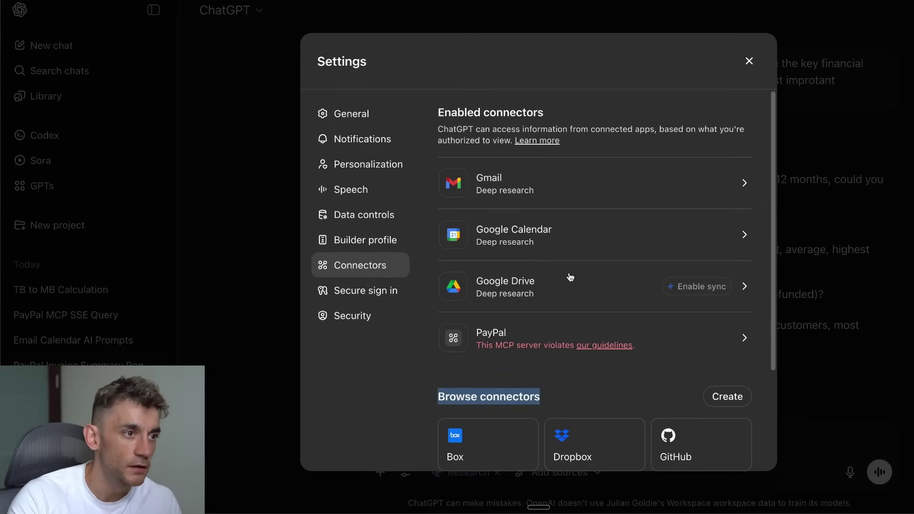
{"action": "double_click", "coordinate": [516, 242]}
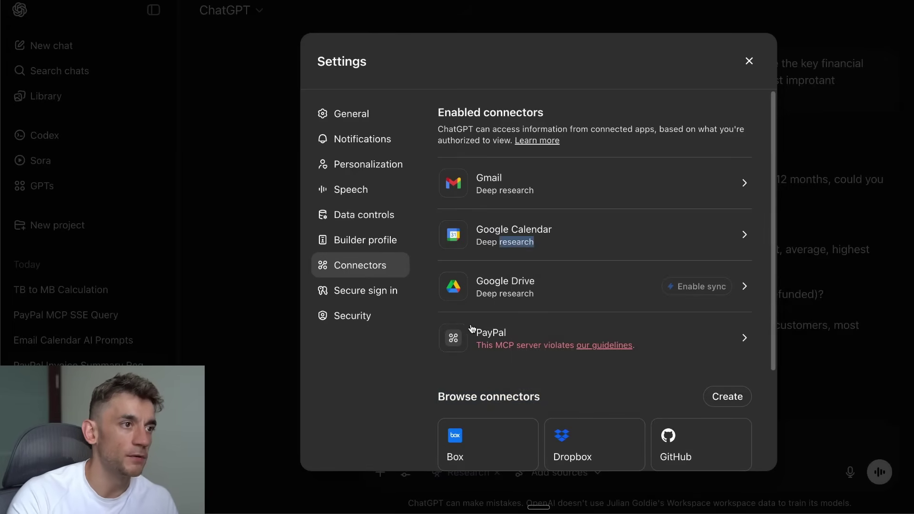
{"action": "left_click", "coordinate": [379, 405]}
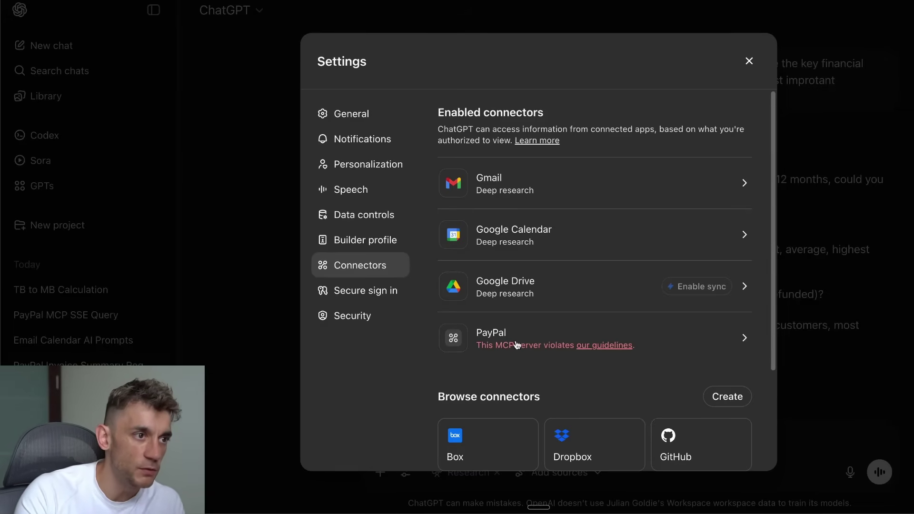
{"action": "key", "text": "super+t"}
{"action": "type", "text": "cl"}
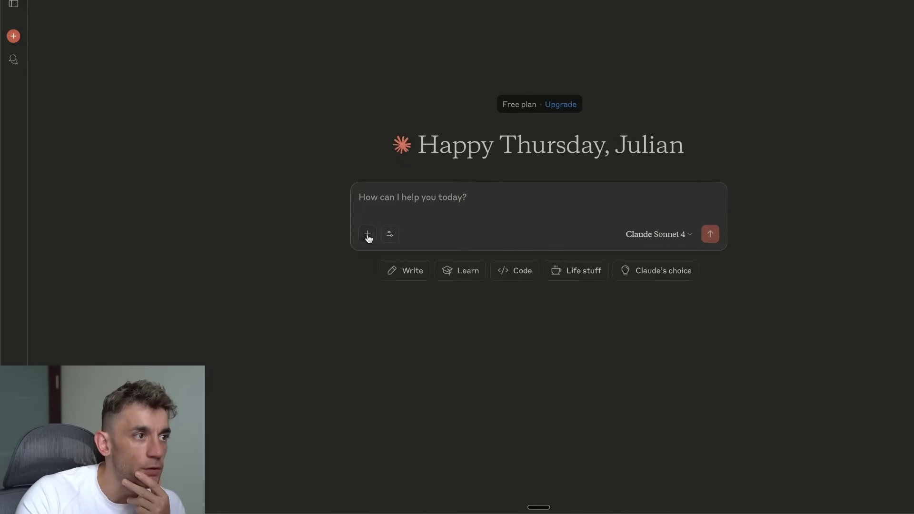
Look at Claude's chat tool options and start a fresh Claude chat.
{"action": "left_click", "coordinate": [391, 234]}
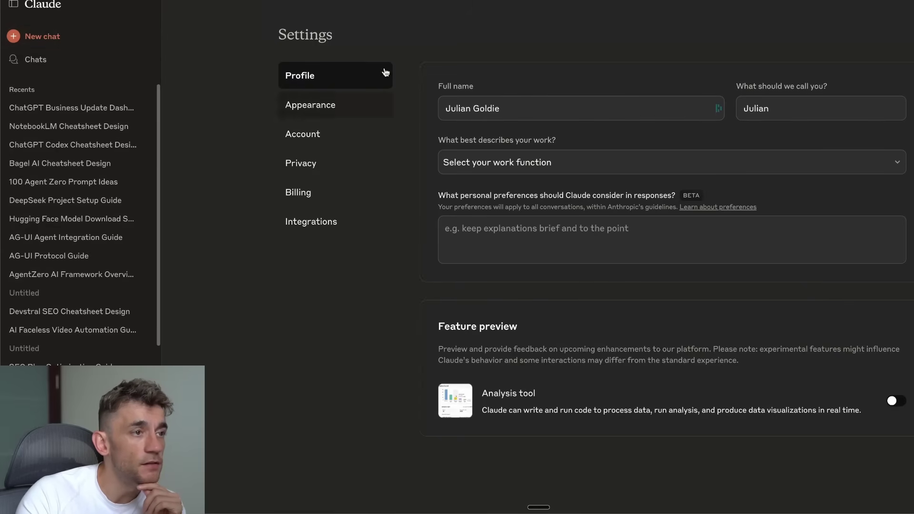
{"action": "left_click", "coordinate": [42, 37]}
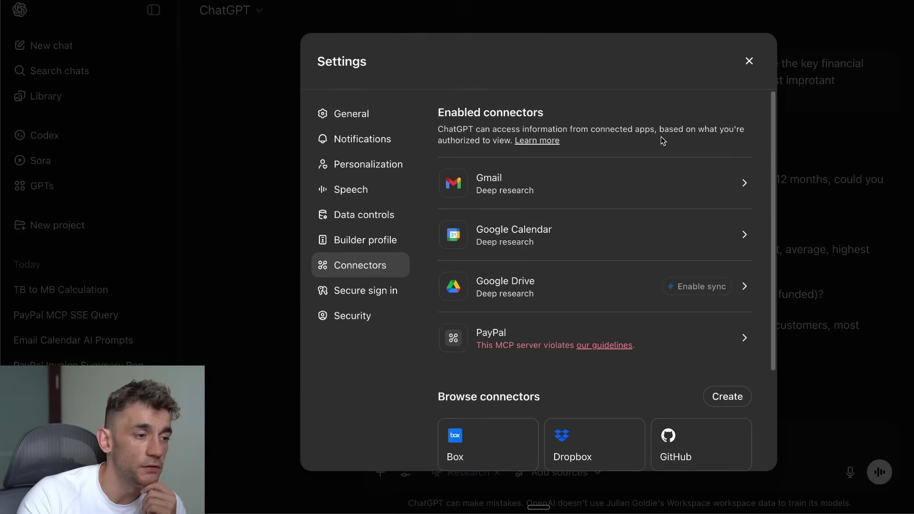
{"action": "scroll", "coordinate": [619, 190], "scroll_direction": "down", "scroll_amount": 3}
{"action": "scroll", "coordinate": [598, 206], "scroll_direction": "up", "scroll_amount": 3}
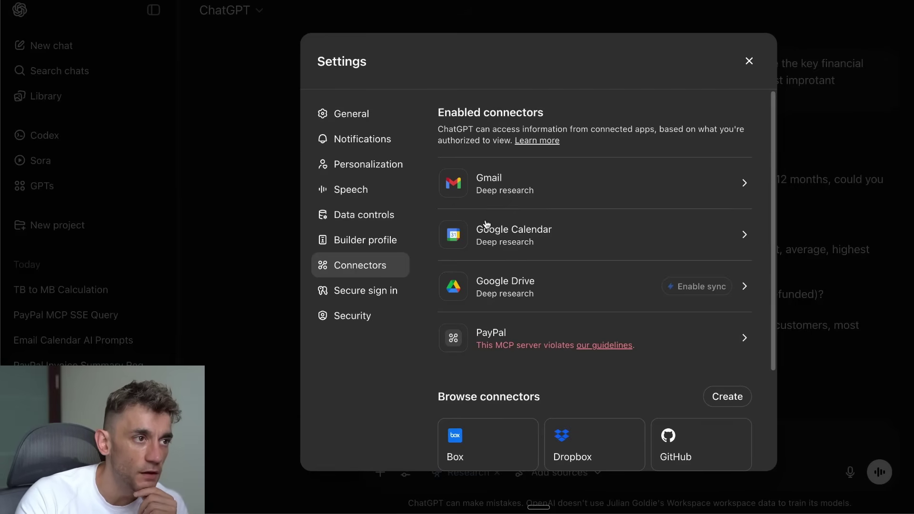
Close ChatGPT Settings and scroll the chat behind it.
{"action": "left_click", "coordinate": [748, 61]}
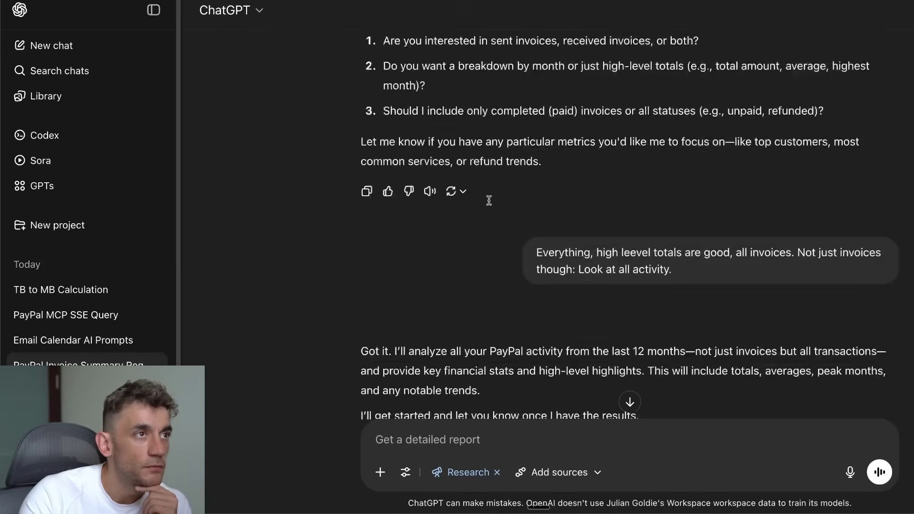
{"action": "scroll", "coordinate": [489, 200], "scroll_direction": "down", "scroll_amount": 5}
{"action": "scroll", "coordinate": [485, 196], "scroll_direction": "up", "scroll_amount": 9}
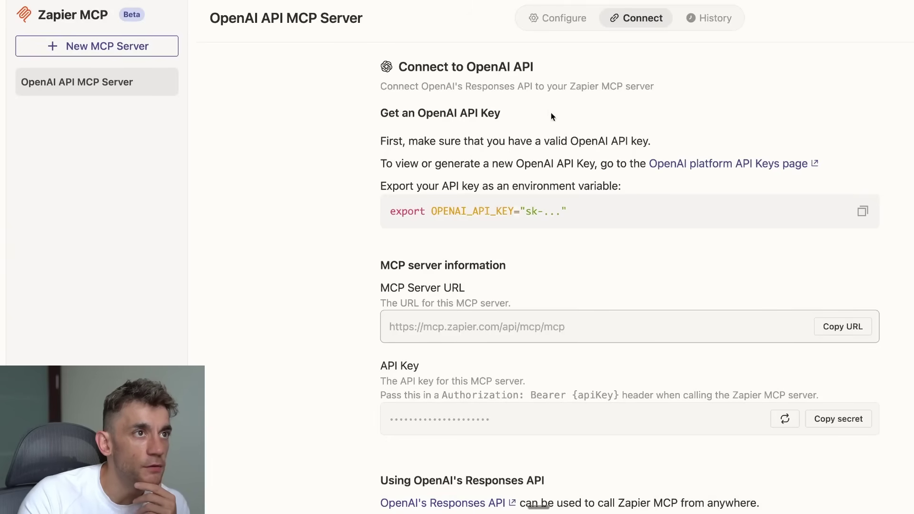
{"action": "scroll", "coordinate": [558, 118], "scroll_direction": "down", "scroll_amount": 2}
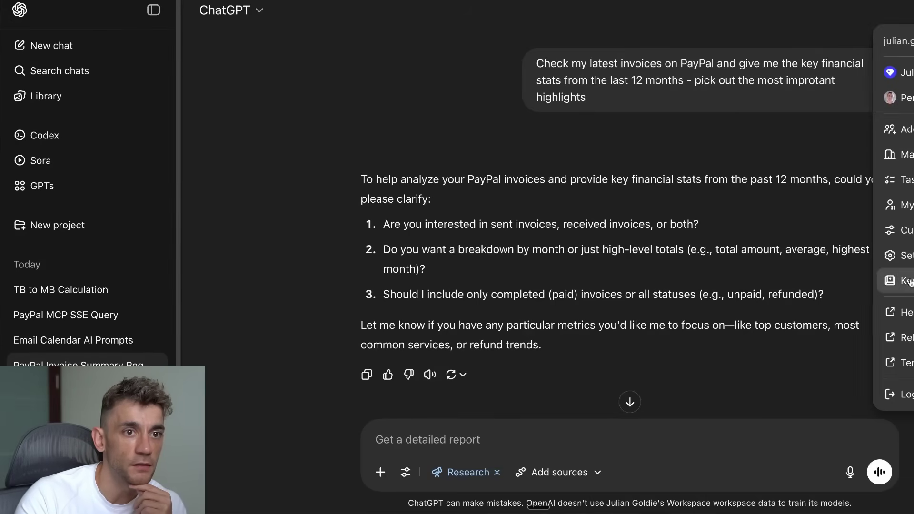
Reopen ChatGPT Settings on the Connectors page and scroll through its list.
{"action": "left_click", "coordinate": [903, 255]}
{"action": "left_click", "coordinate": [349, 271]}
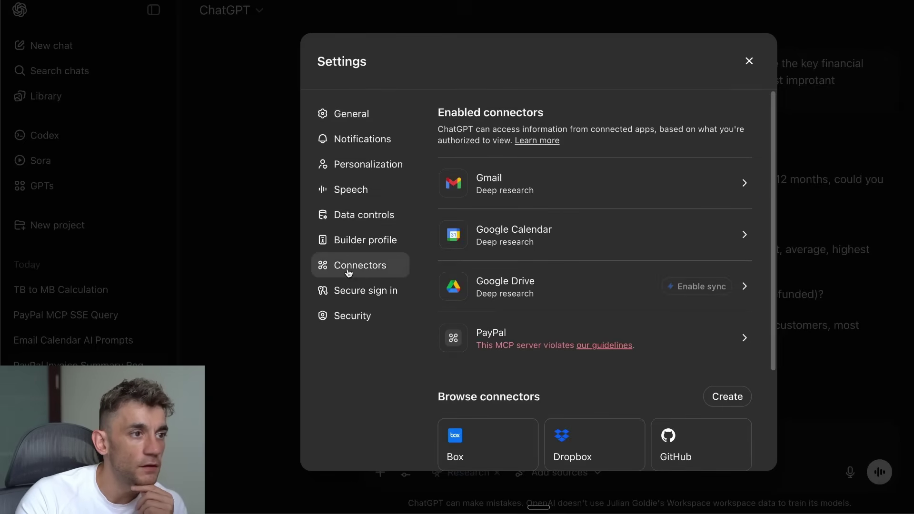
{"action": "scroll", "coordinate": [539, 342], "scroll_direction": "down", "scroll_amount": 3}
{"action": "scroll", "coordinate": [536, 343], "scroll_direction": "up", "scroll_amount": 3}
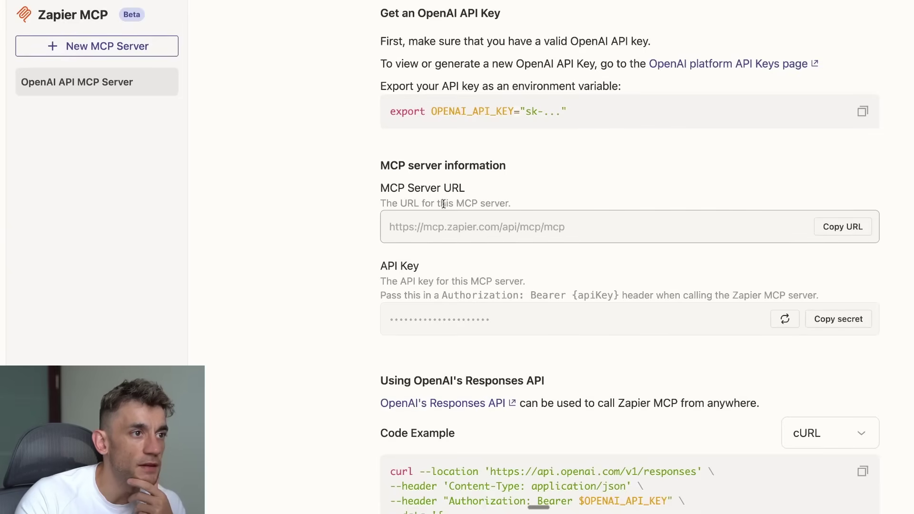
Copy the existing Zapier MCP server URL.
{"action": "triple_click", "coordinate": [447, 223]}
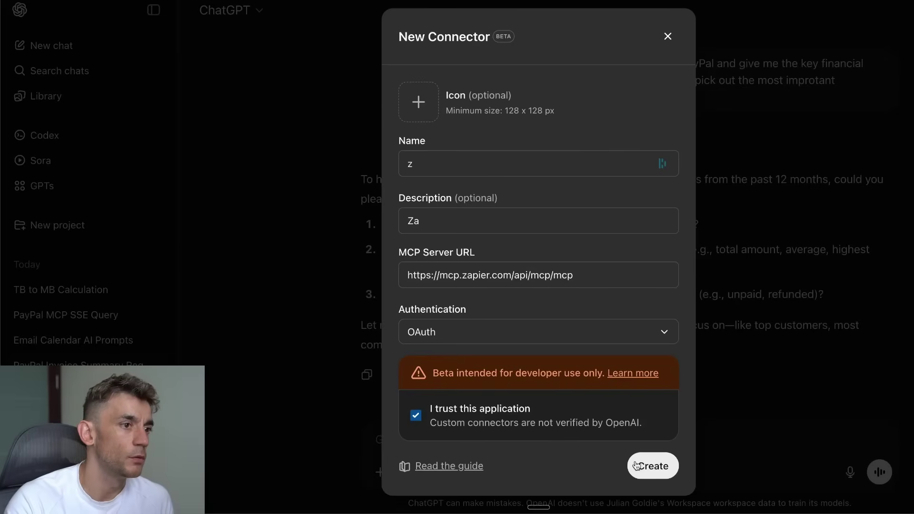
{"action": "left_click", "coordinate": [636, 465]}
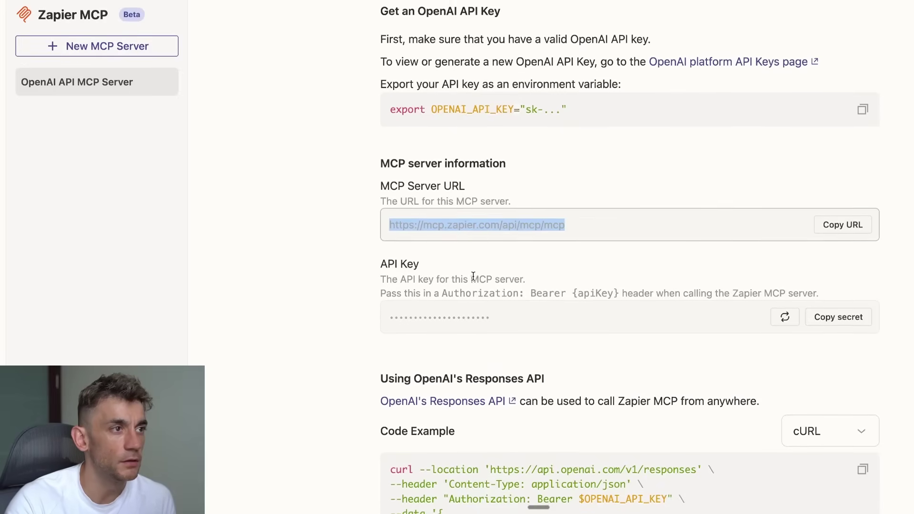
{"action": "scroll", "coordinate": [474, 276], "scroll_direction": "down", "scroll_amount": 2}
{"action": "scroll", "coordinate": [482, 286], "scroll_direction": "up", "scroll_amount": 4}
{"action": "left_click", "coordinate": [376, 259]}
Create a new MCP server for the Other client and view its Connect details.
{"action": "left_click", "coordinate": [70, 47]}
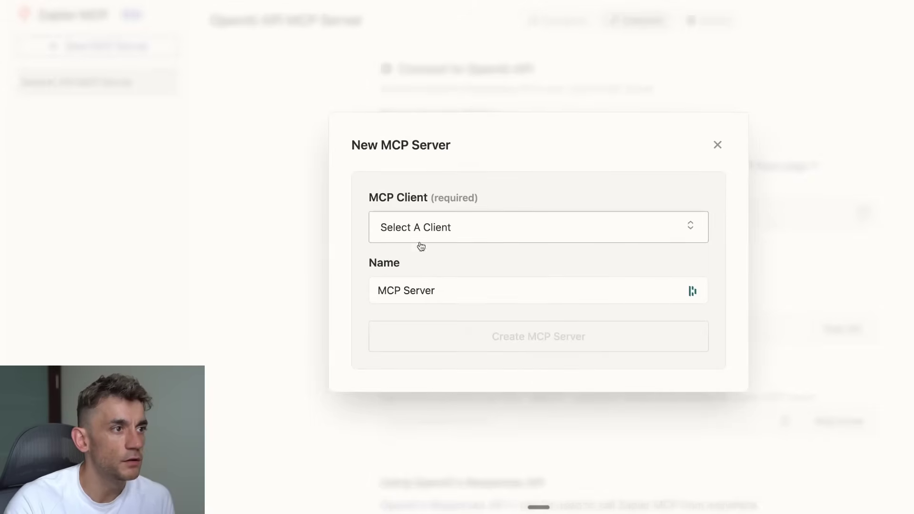
{"action": "left_click", "coordinate": [439, 227]}
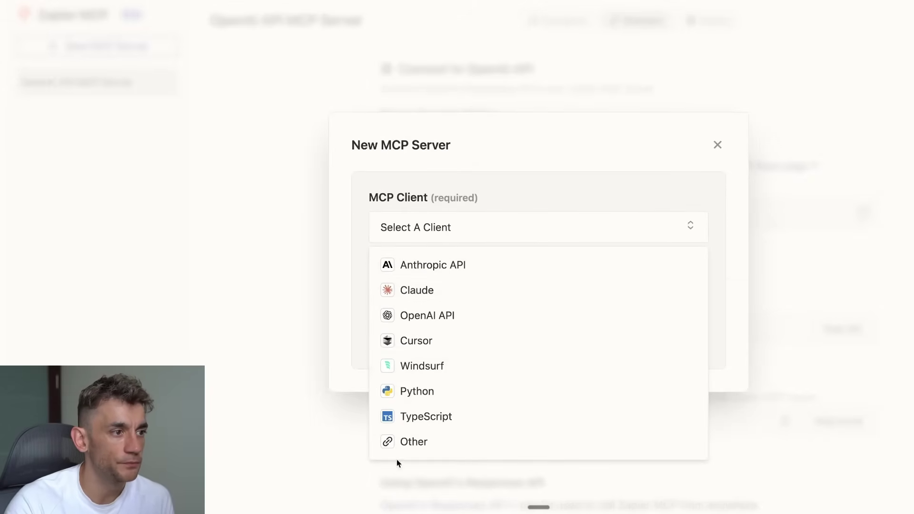
{"action": "left_click", "coordinate": [422, 442]}
{"action": "left_click", "coordinate": [487, 335]}
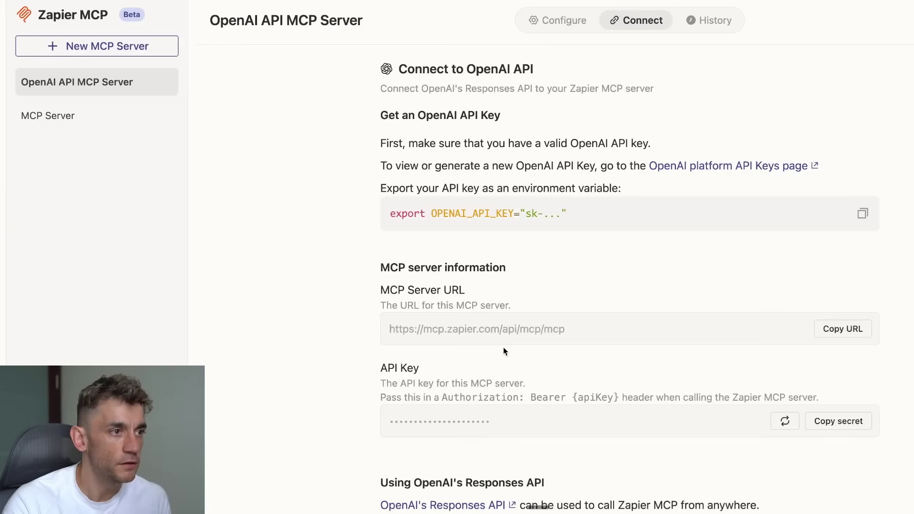
{"action": "left_click", "coordinate": [641, 24]}
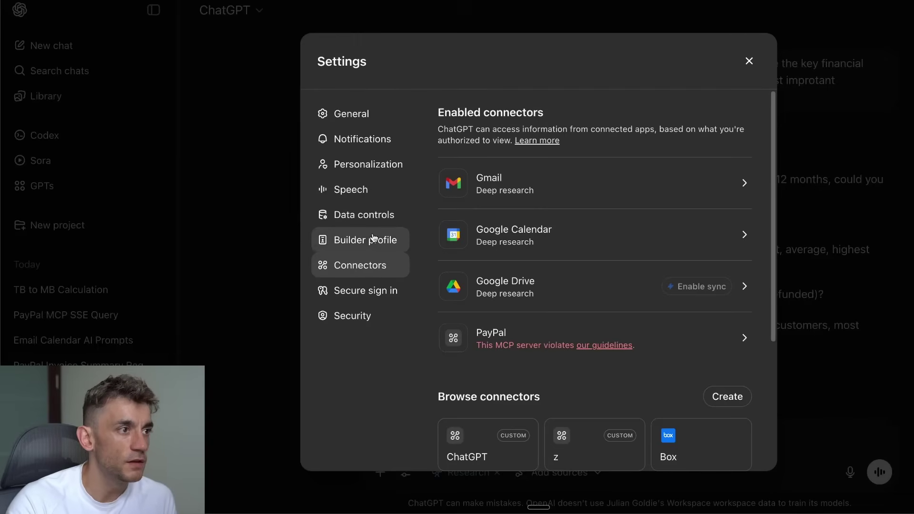
Create a custom connector named 'test' with the pasted Zapier MCP URL, trusting the application.
{"action": "scroll", "coordinate": [486, 333], "scroll_direction": "down", "scroll_amount": 4}
{"action": "scroll", "coordinate": [490, 215], "scroll_direction": "up", "scroll_amount": 4}
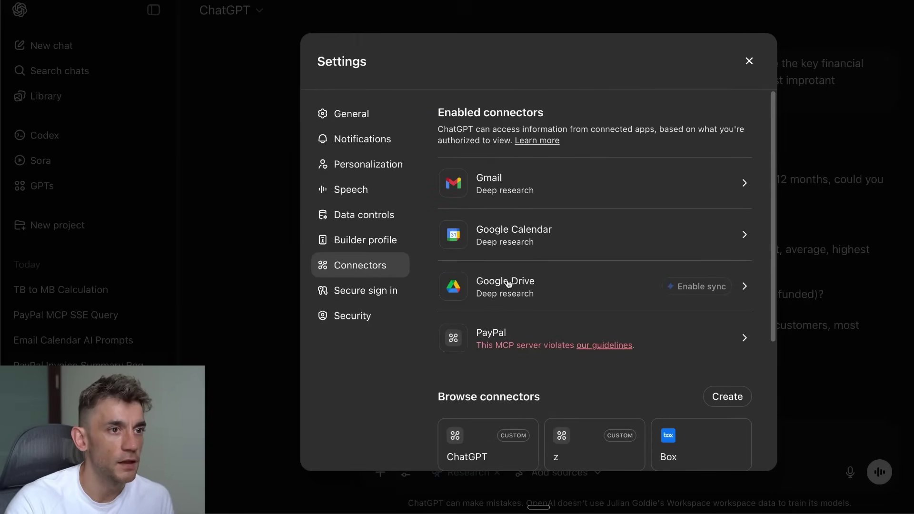
{"action": "left_click", "coordinate": [720, 400]}
{"action": "left_click", "coordinate": [458, 276]}
{"action": "key", "text": "ctrl+v"}
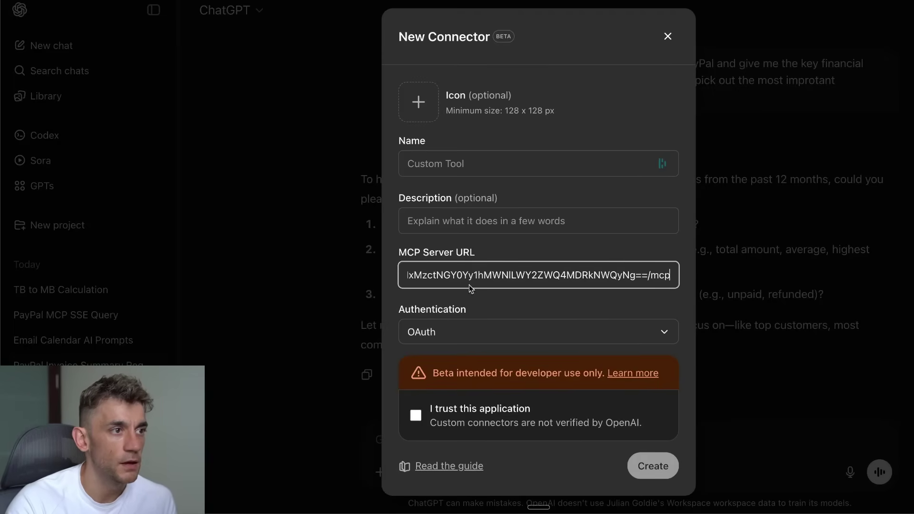
{"action": "left_click", "coordinate": [490, 163]}
{"action": "type", "text": "test"}
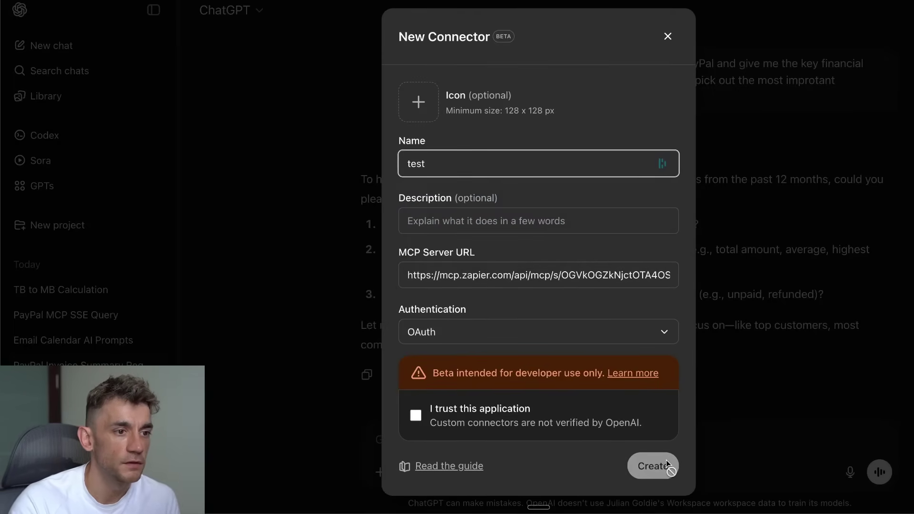
{"action": "left_click", "coordinate": [471, 424]}
{"action": "key", "text": "Return"}
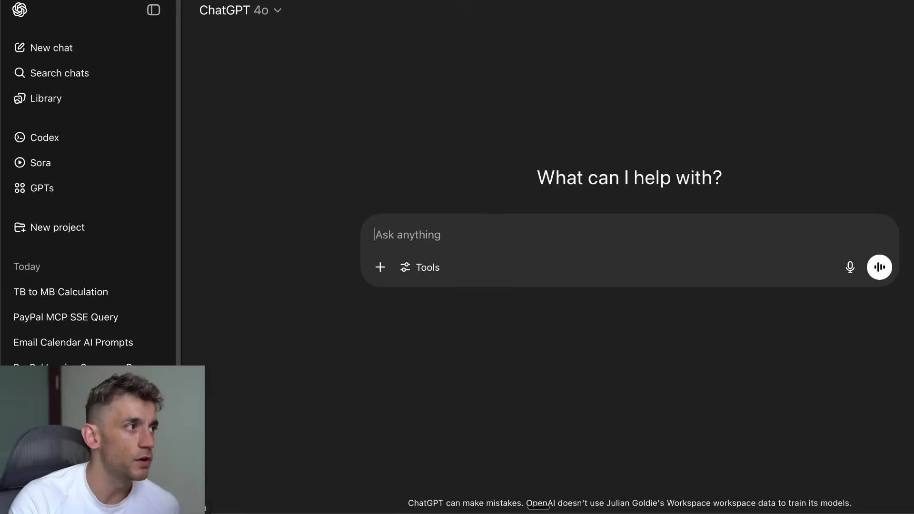
Open Settings > Connectors and scroll the list to check that 'test' appears.
{"action": "left_click", "coordinate": [905, 11]}
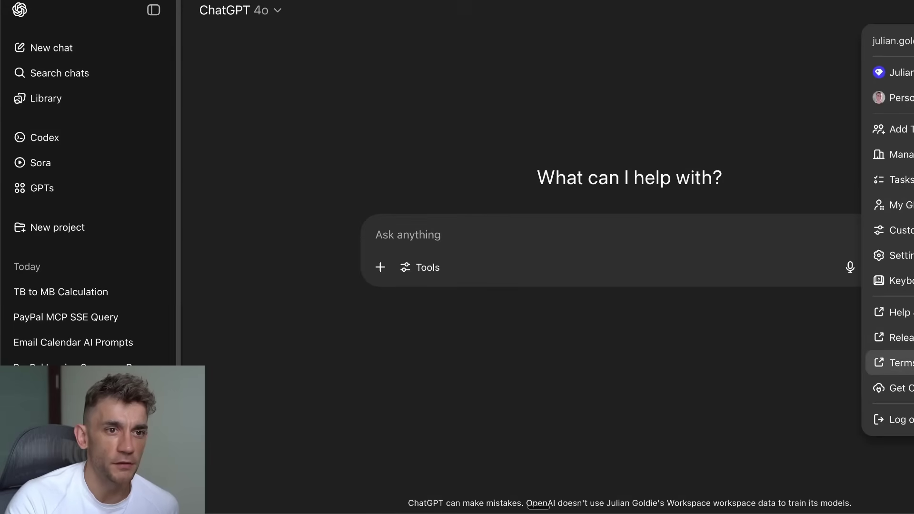
{"action": "left_click", "coordinate": [897, 256]}
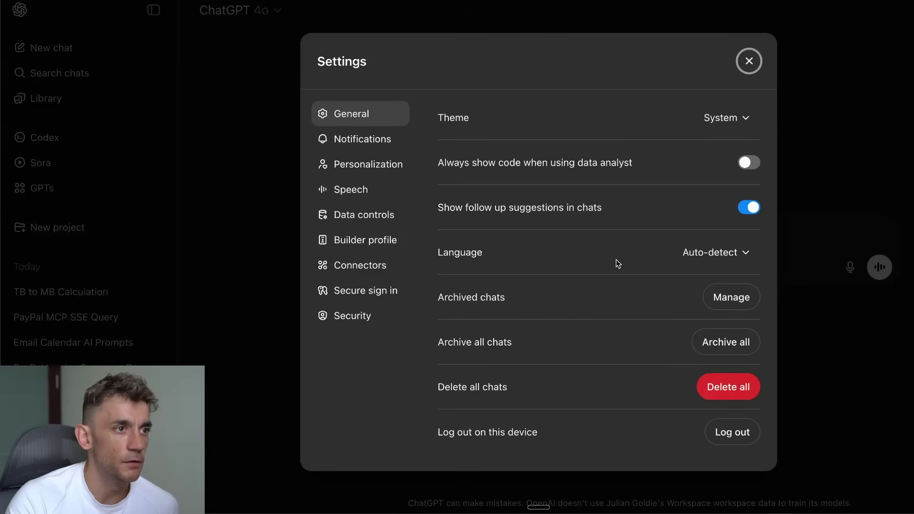
{"action": "left_click", "coordinate": [360, 266]}
{"action": "scroll", "coordinate": [618, 323], "scroll_direction": "down", "scroll_amount": 4}
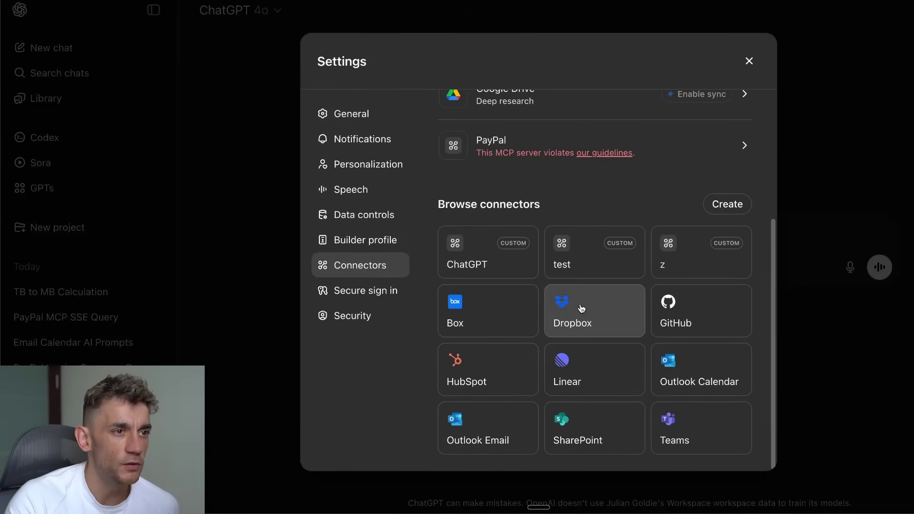
{"action": "scroll", "coordinate": [580, 310], "scroll_direction": "up", "scroll_amount": 5}
{"action": "scroll", "coordinate": [577, 308], "scroll_direction": "down", "scroll_amount": 5}
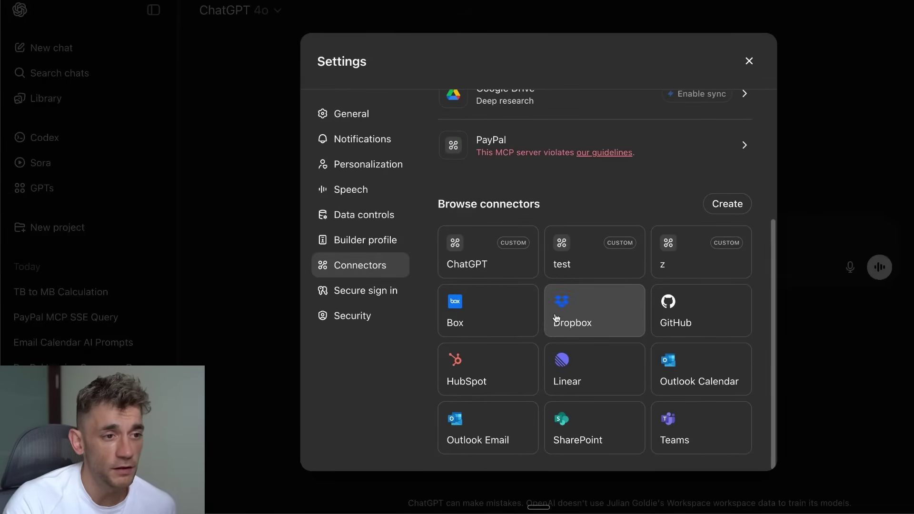
{"action": "scroll", "coordinate": [571, 235], "scroll_direction": "up", "scroll_amount": 3}
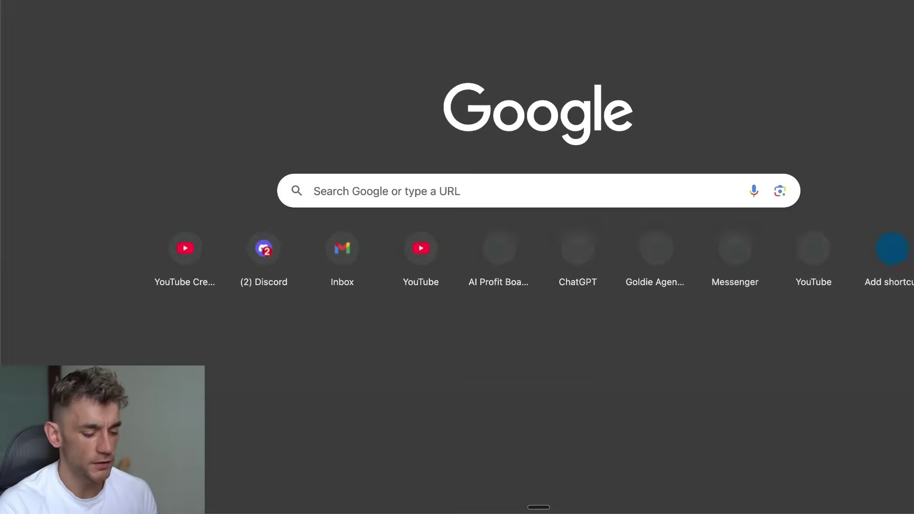
Go to google.com and search for 'airbnb mcp'.
{"action": "type", "text": "google.com"}
{"action": "key", "text": "Return"}
{"action": "type", "text": "se"}
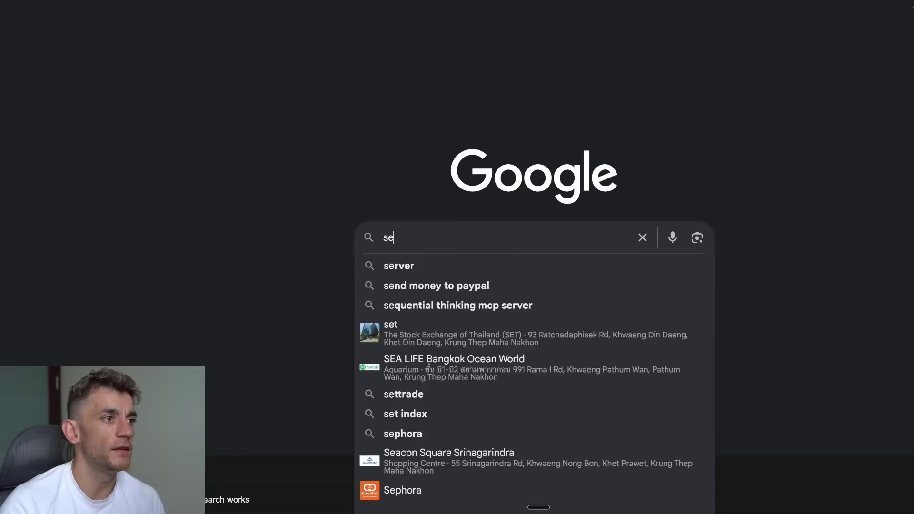
{"action": "key", "text": "BackSpace"}
{"action": "key", "text": "BackSpace"}
{"action": "type", "text": "airbnb mcp"}
{"action": "key", "text": "Return"}
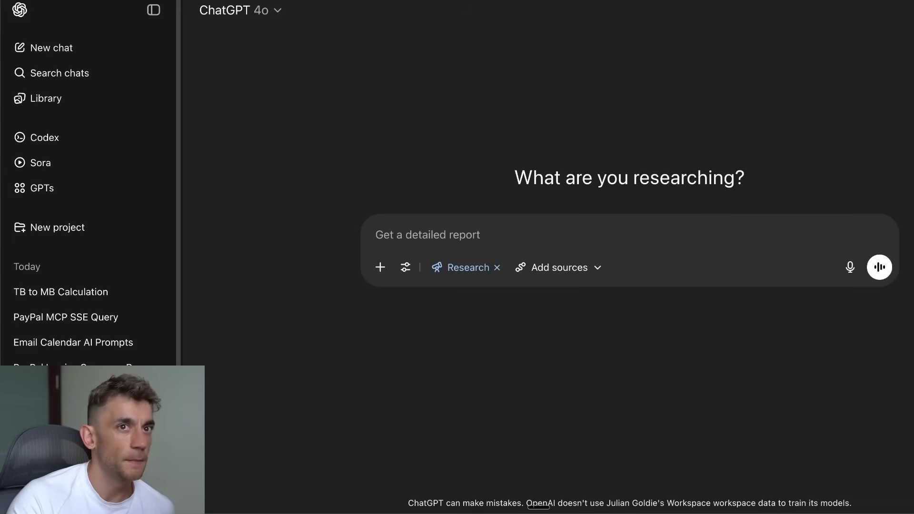
{"action": "key", "text": "super+comma"}
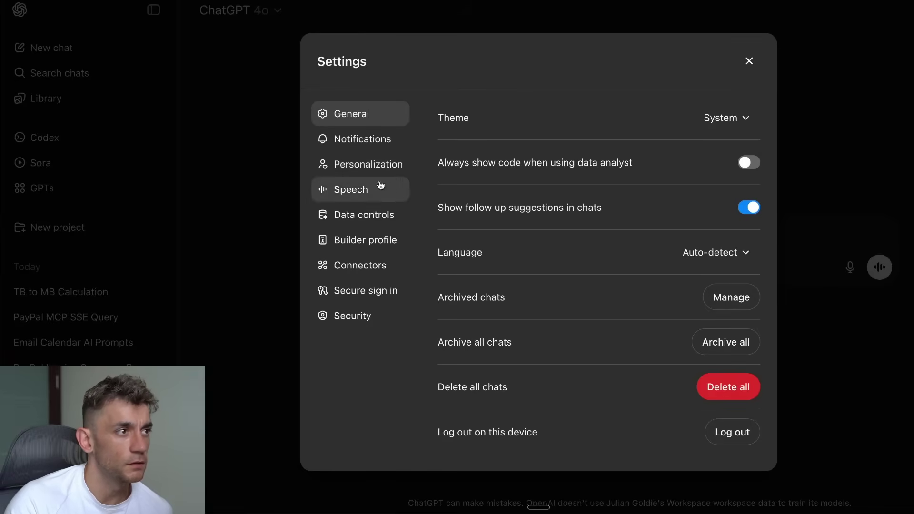
{"action": "left_click", "coordinate": [360, 265]}
{"action": "left_click", "coordinate": [519, 130]}
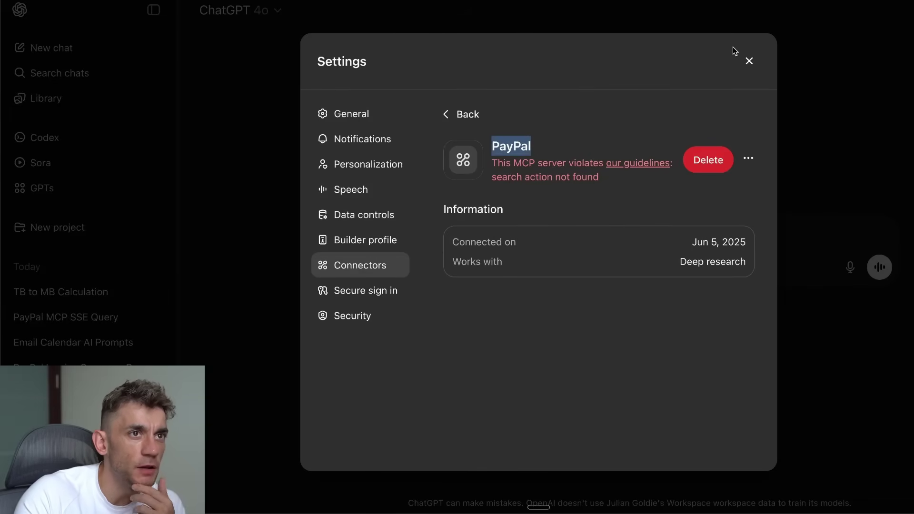
{"action": "left_click", "coordinate": [749, 61]}
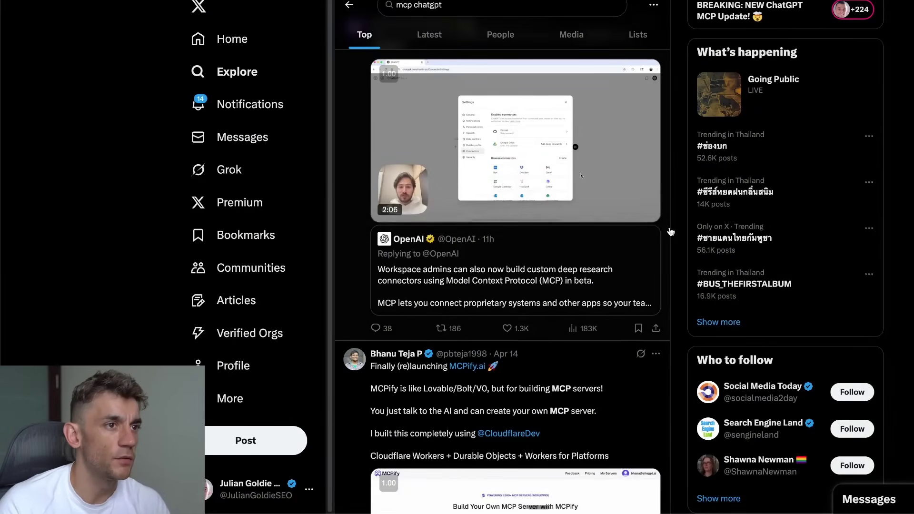
Play the OpenAI MCP demo video and skip ahead through it.
{"action": "left_click", "coordinate": [650, 209]}
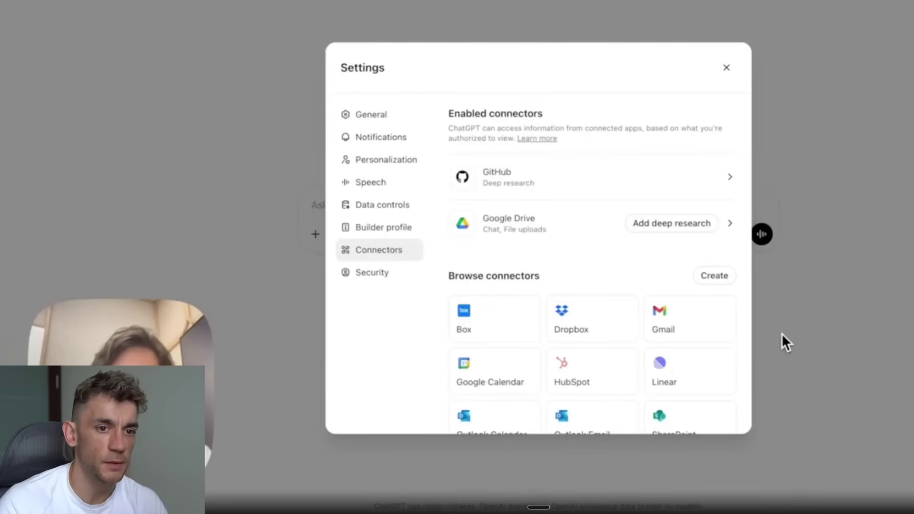
{"action": "key", "text": "Escape"}
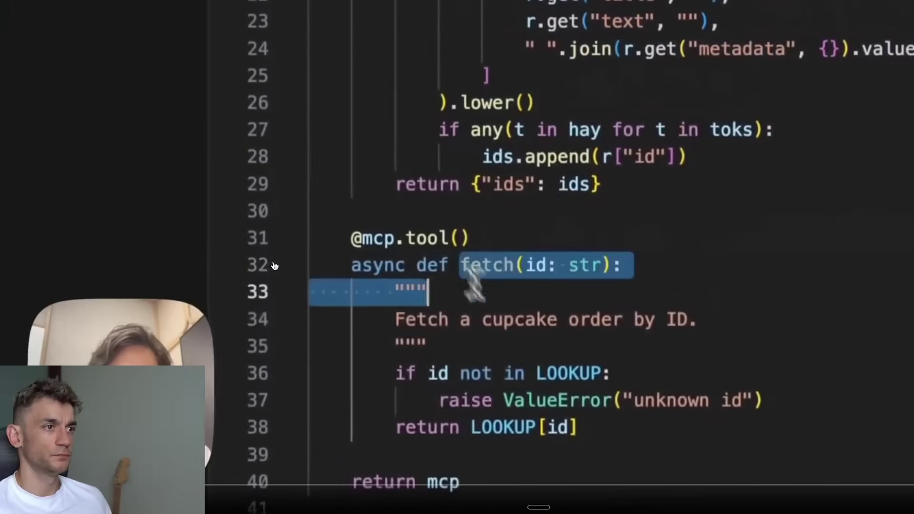
{"action": "left_click_drag", "start_coordinate": [483, 293], "coordinate": [541, 424]}
{"action": "left_click", "coordinate": [623, 38]}
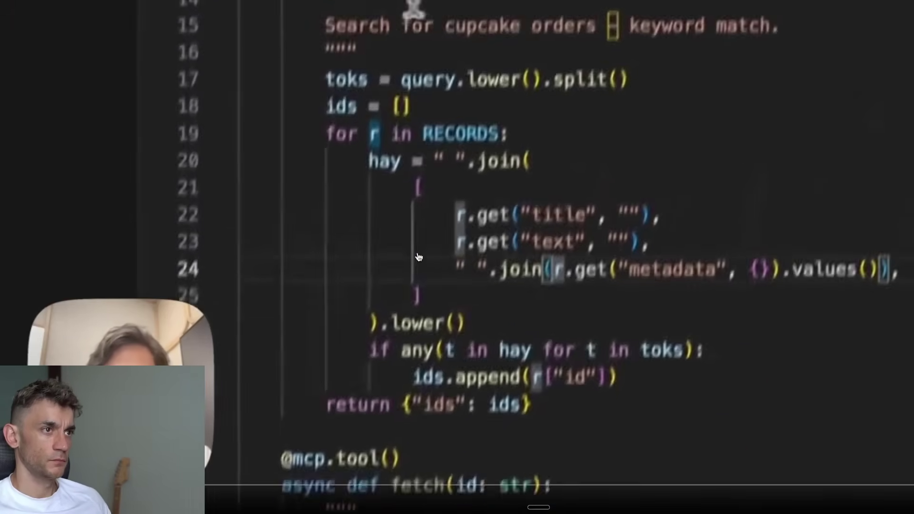
{"action": "left_click_drag", "start_coordinate": [382, 4], "coordinate": [598, 11]}
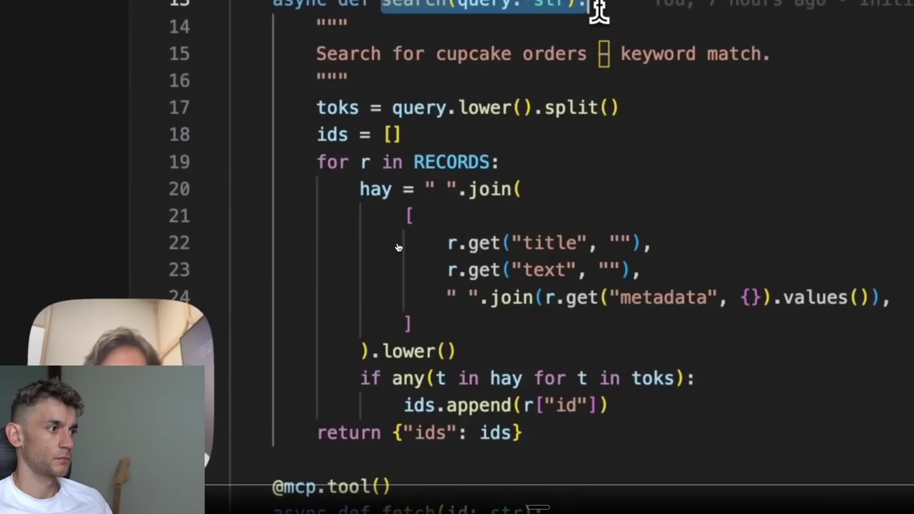
{"action": "scroll", "coordinate": [496, 122], "scroll_direction": "down", "scroll_amount": 1}
{"action": "mouse_move", "coordinate": [508, 176]}
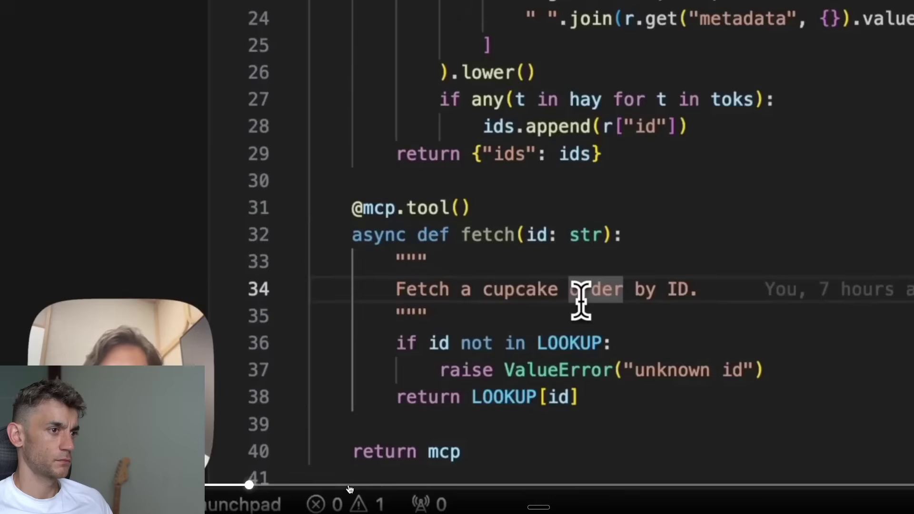
{"action": "left_click", "coordinate": [350, 485]}
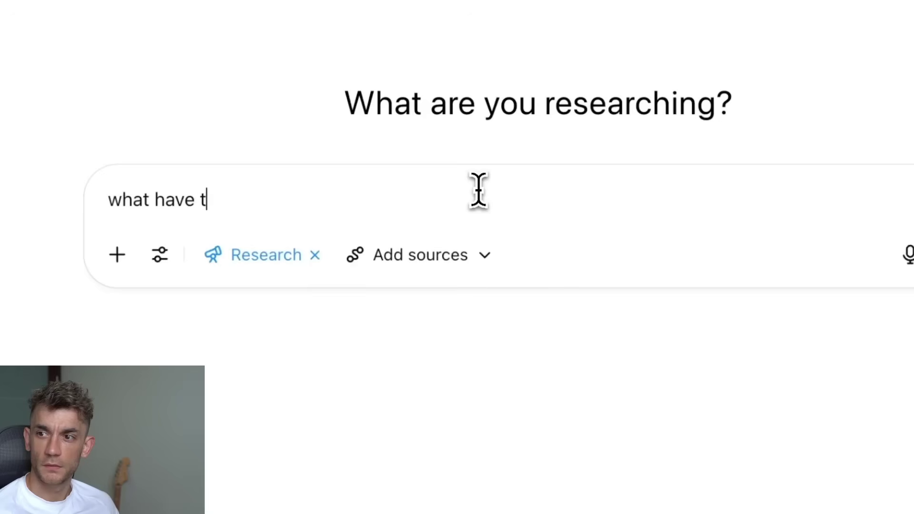
Enter 'been the most popular flavors', then scroll through the PayPal MCP server docs.
{"action": "type", "text": "been the most popular flavors"}
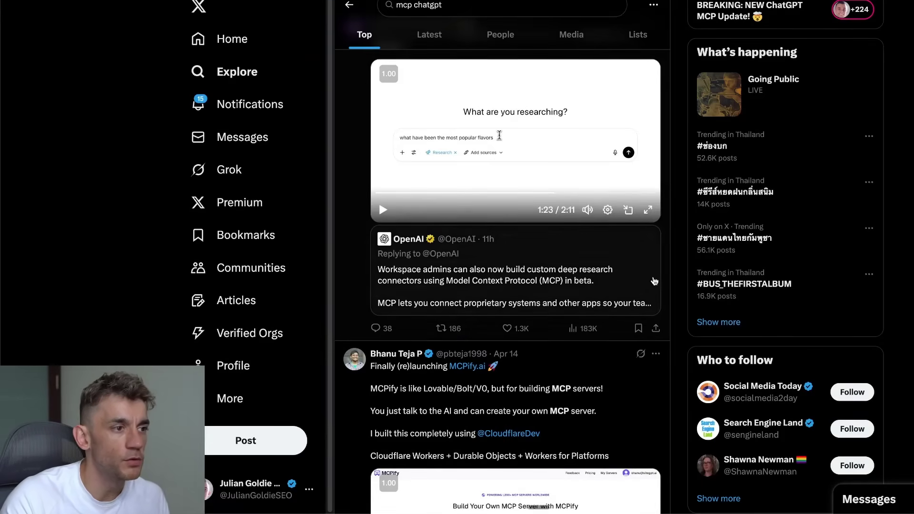
{"action": "scroll", "coordinate": [669, 292], "scroll_direction": "down", "scroll_amount": 4}
{"action": "scroll", "coordinate": [669, 293], "scroll_direction": "down", "scroll_amount": 3}
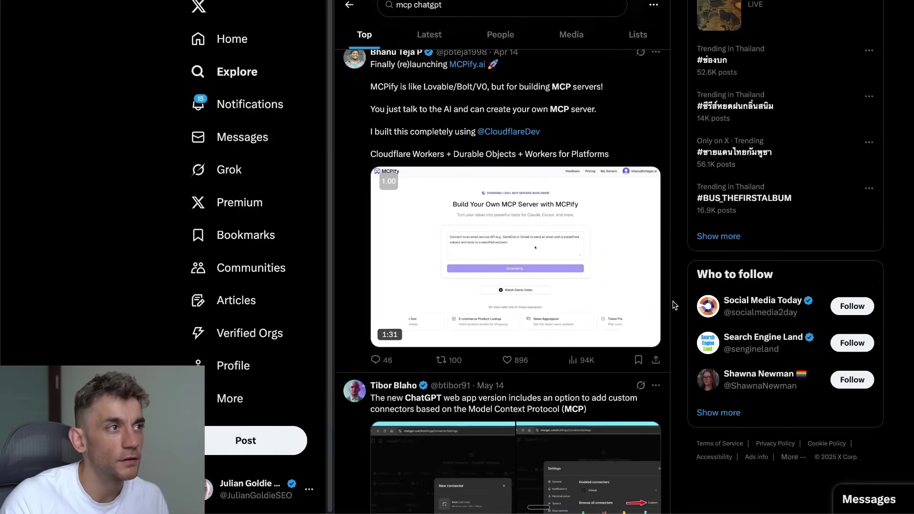
{"action": "scroll", "coordinate": [668, 302], "scroll_direction": "down", "scroll_amount": 8}
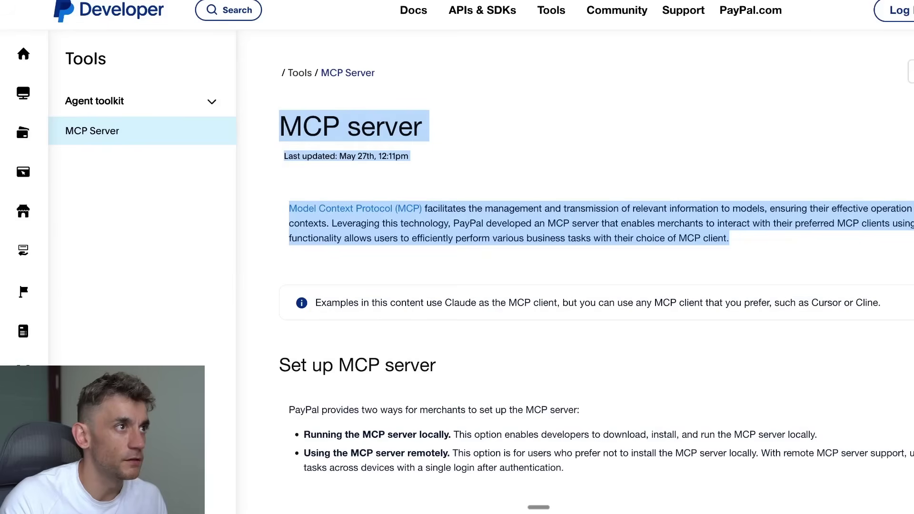
{"action": "left_click", "coordinate": [425, 255]}
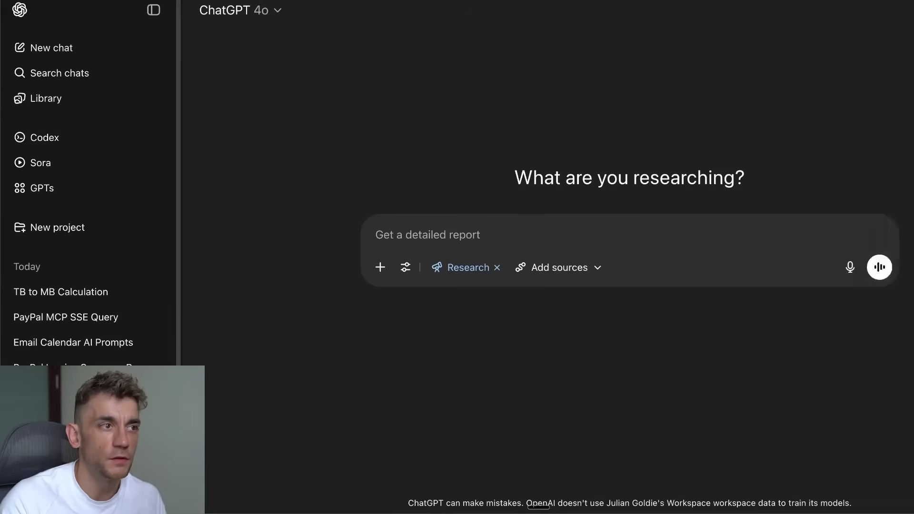
Open ChatGPT Settings > Connectors and scroll to the flagged PayPal connector.
{"action": "left_click", "coordinate": [895, 255]}
{"action": "left_click", "coordinate": [365, 265]}
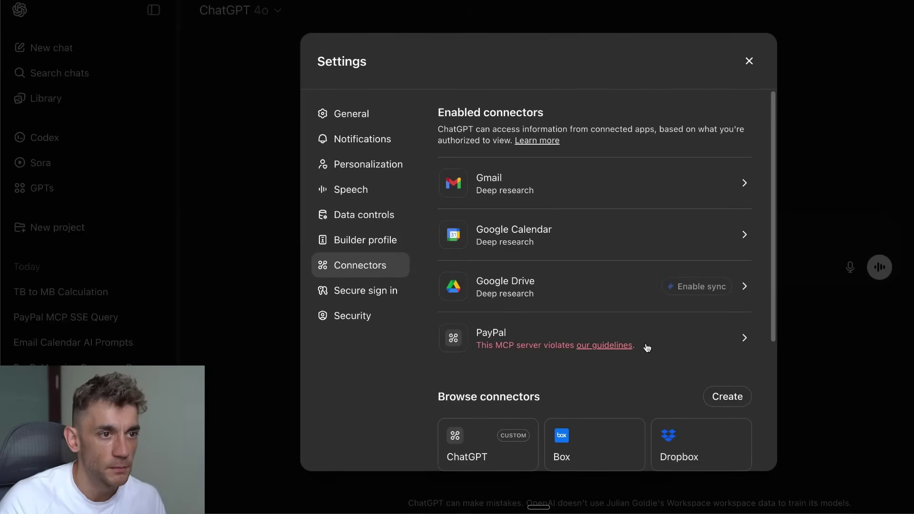
{"action": "scroll", "coordinate": [658, 356], "scroll_direction": "down", "scroll_amount": 5}
{"action": "scroll", "coordinate": [612, 281], "scroll_direction": "up", "scroll_amount": 5}
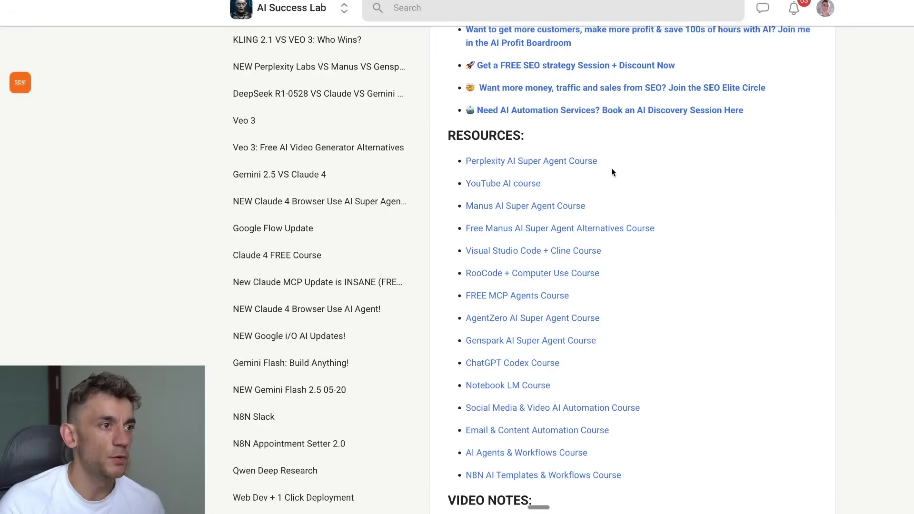
{"action": "scroll", "coordinate": [611, 170], "scroll_direction": "up", "scroll_amount": 8}
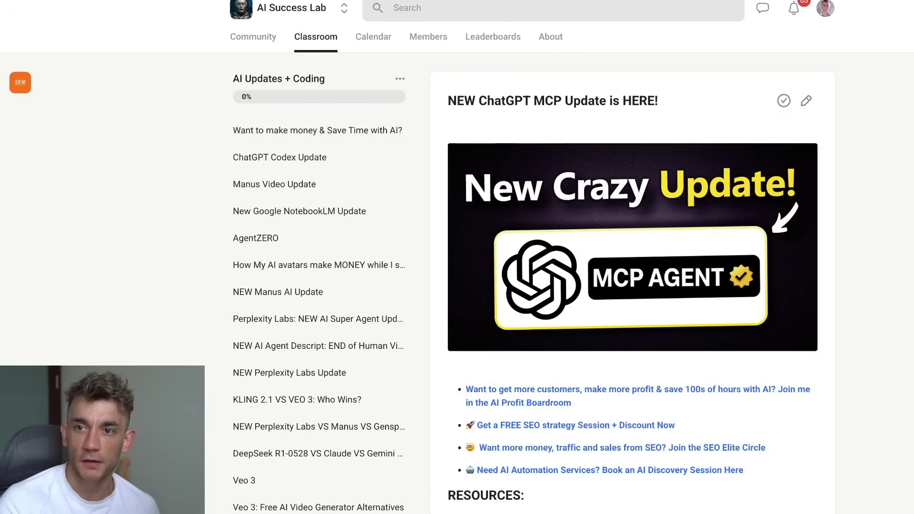
Scroll through the lesson's VIDEO NOTES and RESOURCES sections.
{"action": "scroll", "coordinate": [472, 245], "scroll_direction": "down", "scroll_amount": 15}
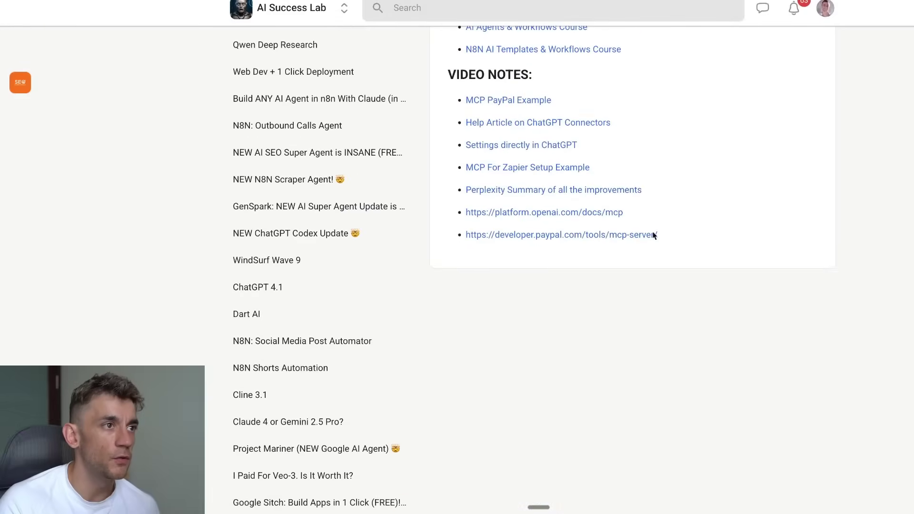
{"action": "left_click_drag", "start_coordinate": [434, 82], "coordinate": [759, 249]}
{"action": "scroll", "coordinate": [679, 187], "scroll_direction": "up", "scroll_amount": 7}
{"action": "left_click", "coordinate": [682, 185]}
{"action": "scroll", "coordinate": [707, 211], "scroll_direction": "up", "scroll_amount": 1}
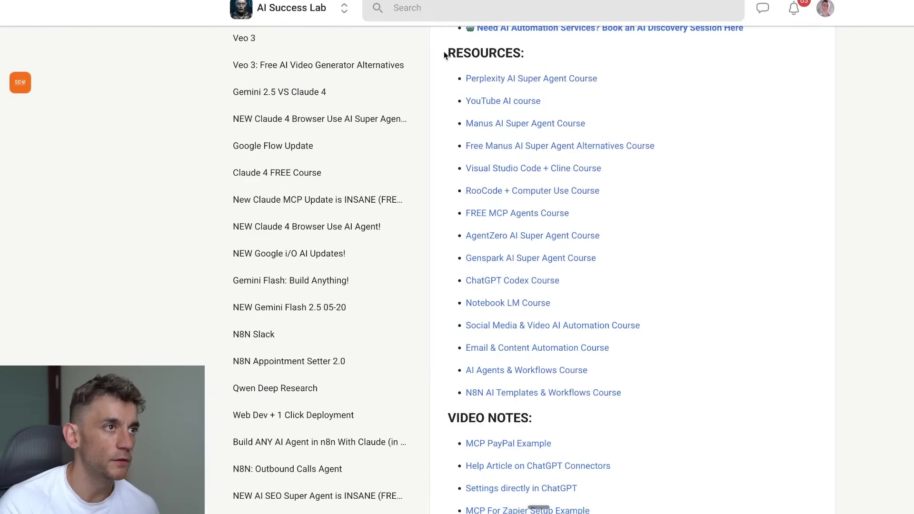
{"action": "left_click_drag", "start_coordinate": [444, 52], "coordinate": [724, 350]}
{"action": "left_click", "coordinate": [527, 198]}
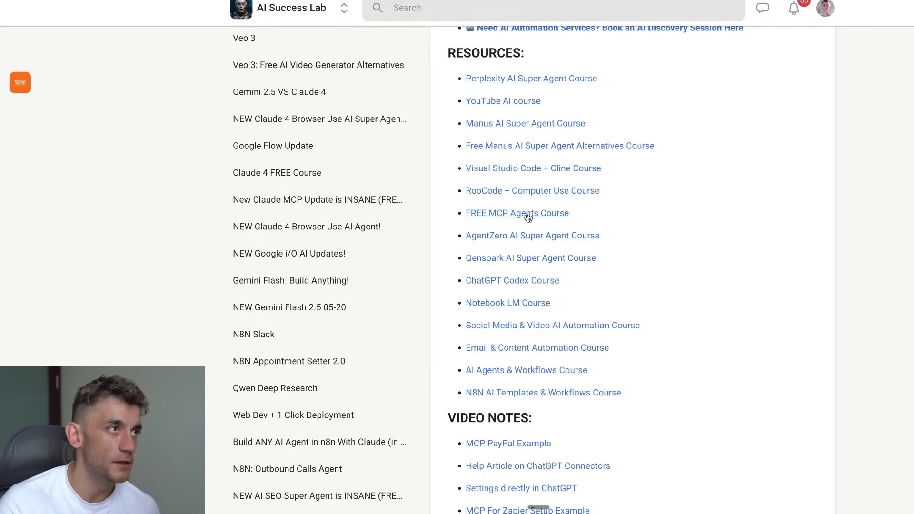
Open the FREE MCP Agents Course lesson, return, then leave for the community pages.
{"action": "left_click", "coordinate": [528, 217]}
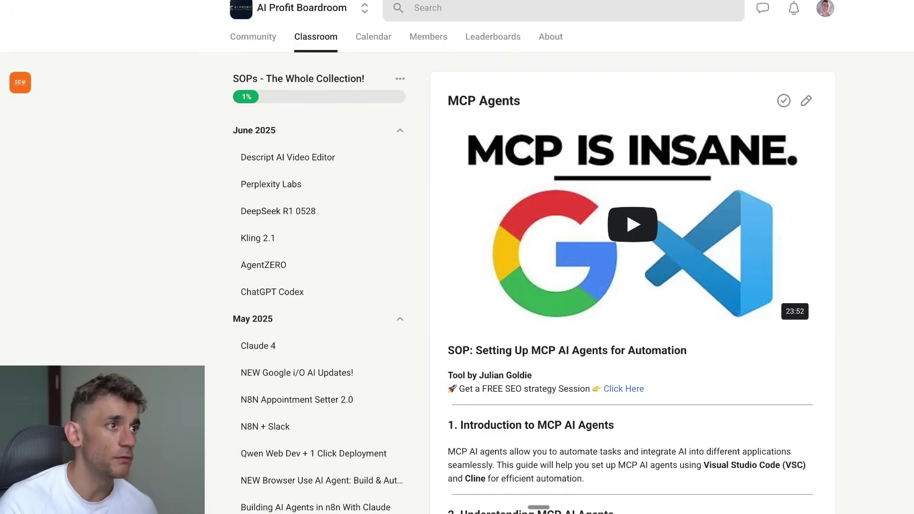
{"action": "scroll", "coordinate": [696, 270], "scroll_direction": "down", "scroll_amount": 2}
{"action": "scroll", "coordinate": [696, 269], "scroll_direction": "up", "scroll_amount": 2}
{"action": "key", "text": "alt+Left"}
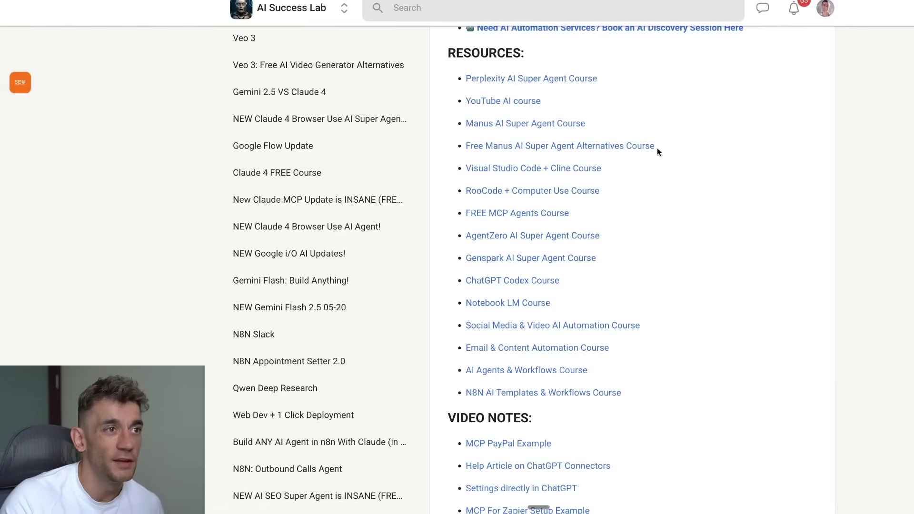
{"action": "scroll", "coordinate": [486, 113], "scroll_direction": "up", "scroll_amount": 9}
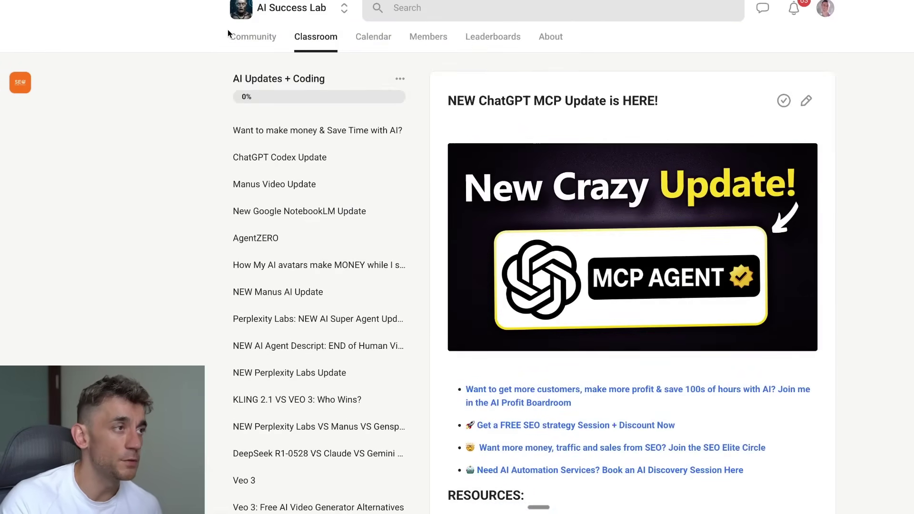
{"action": "left_click", "coordinate": [251, 48]}
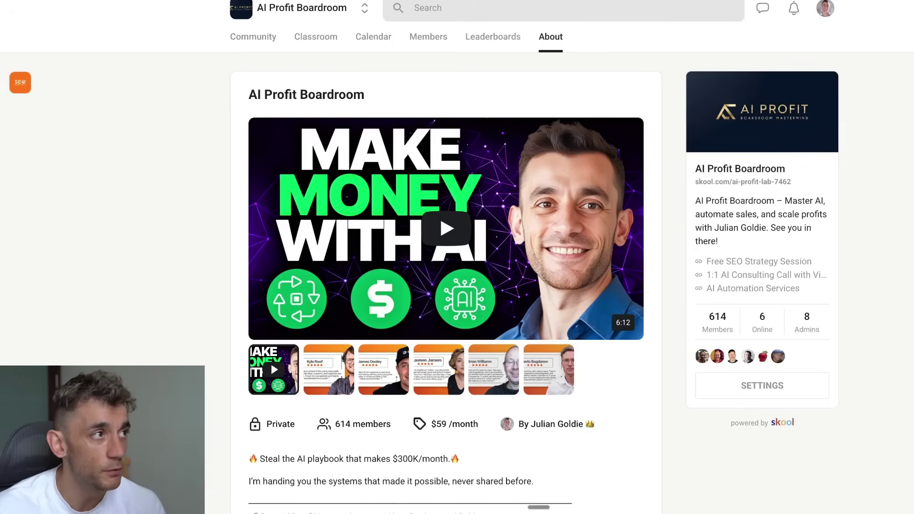
{"action": "left_click", "coordinate": [255, 43]}
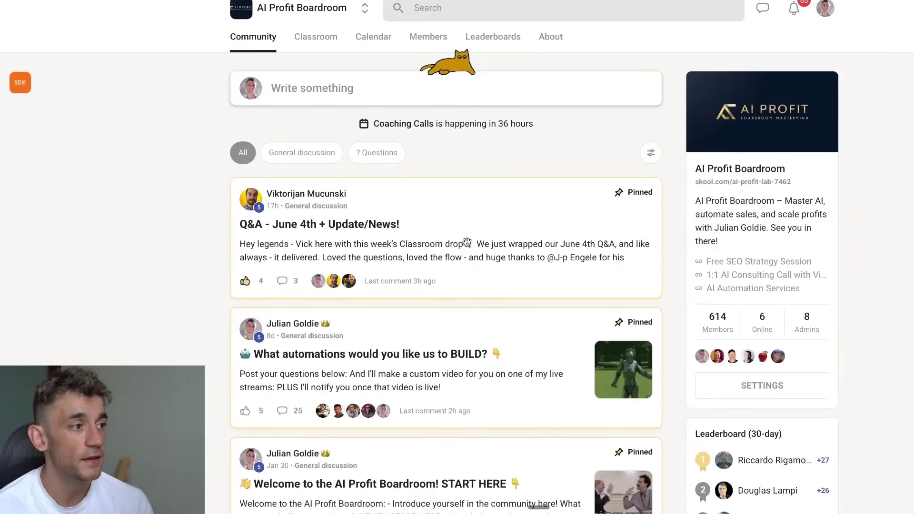
{"action": "left_click", "coordinate": [370, 354]}
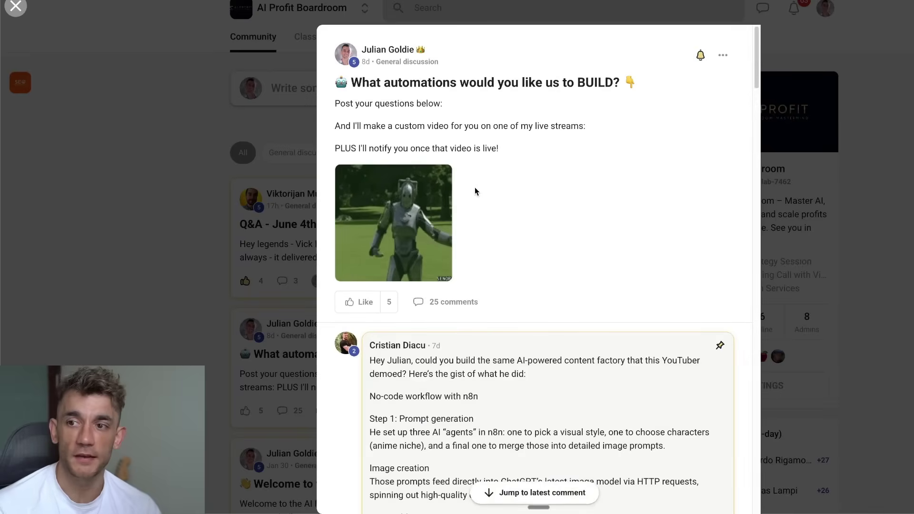
{"action": "left_click_drag", "start_coordinate": [485, 185], "coordinate": [723, 178]}
{"action": "scroll", "coordinate": [590, 187], "scroll_direction": "down", "scroll_amount": 6}
{"action": "scroll", "coordinate": [588, 184], "scroll_direction": "down", "scroll_amount": 2}
{"action": "scroll", "coordinate": [587, 158], "scroll_direction": "up", "scroll_amount": 4}
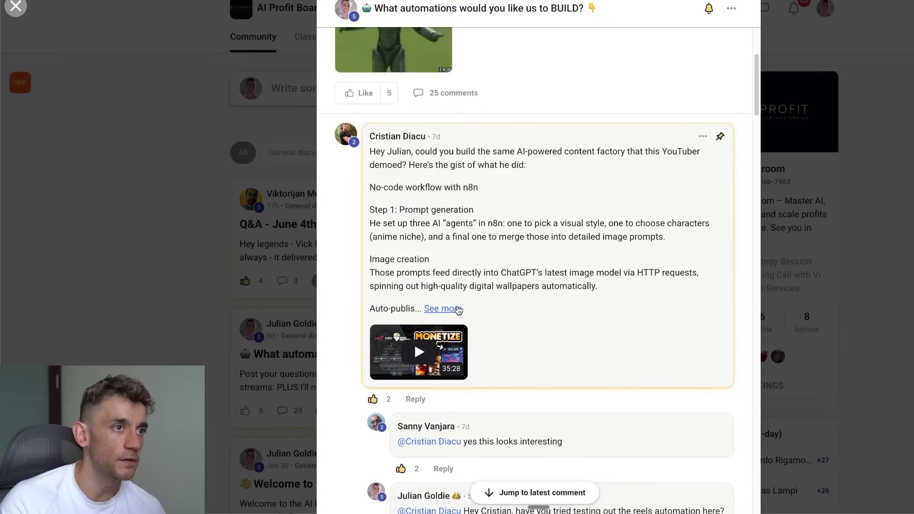
{"action": "scroll", "coordinate": [629, 352], "scroll_direction": "down", "scroll_amount": 3}
{"action": "scroll", "coordinate": [629, 352], "scroll_direction": "down", "scroll_amount": 4}
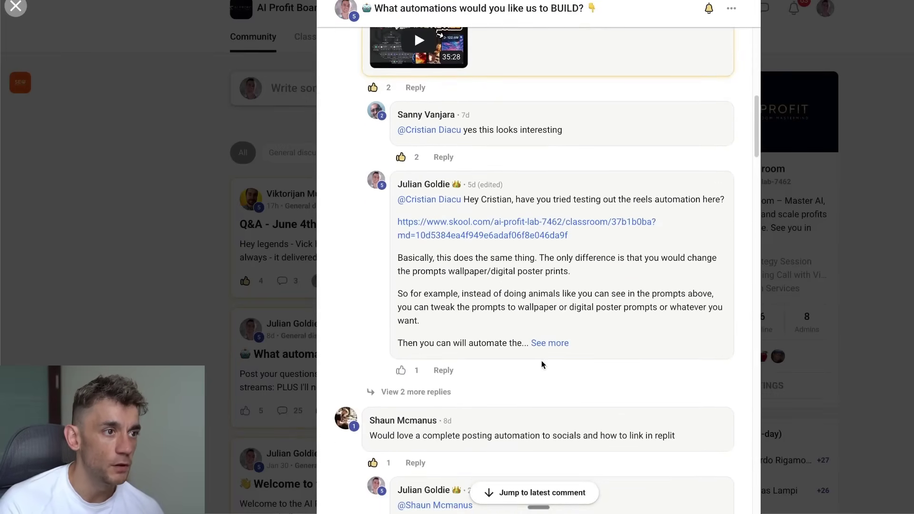
{"action": "left_click", "coordinate": [544, 352]}
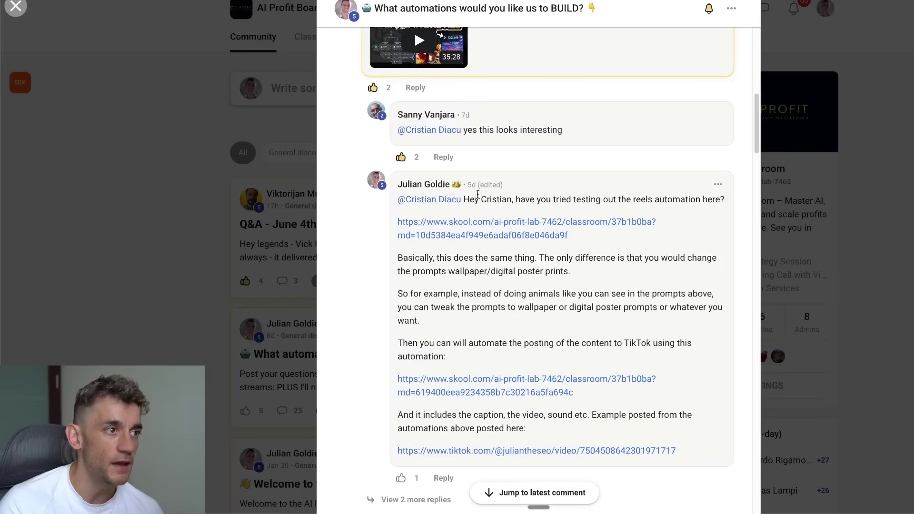
{"action": "left_click_drag", "start_coordinate": [477, 194], "coordinate": [568, 235]}
{"action": "left_click", "coordinate": [488, 307]}
{"action": "left_click_drag", "start_coordinate": [422, 307], "coordinate": [680, 439]}
{"action": "left_click", "coordinate": [687, 366]}
{"action": "scroll", "coordinate": [670, 355], "scroll_direction": "down", "scroll_amount": 8}
{"action": "scroll", "coordinate": [152, 299], "scroll_direction": "up", "scroll_amount": 15}
{"action": "left_click", "coordinate": [153, 302]}
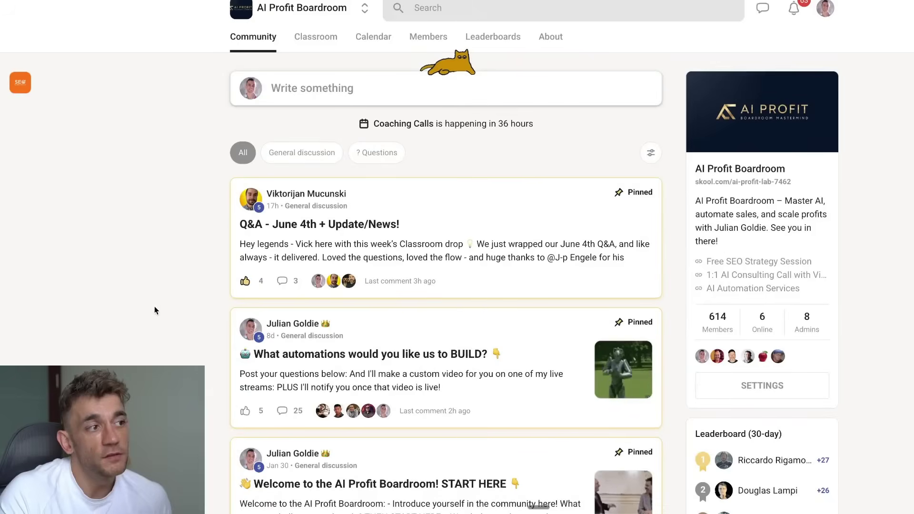
{"action": "scroll", "coordinate": [229, 316], "scroll_direction": "down", "scroll_amount": 8}
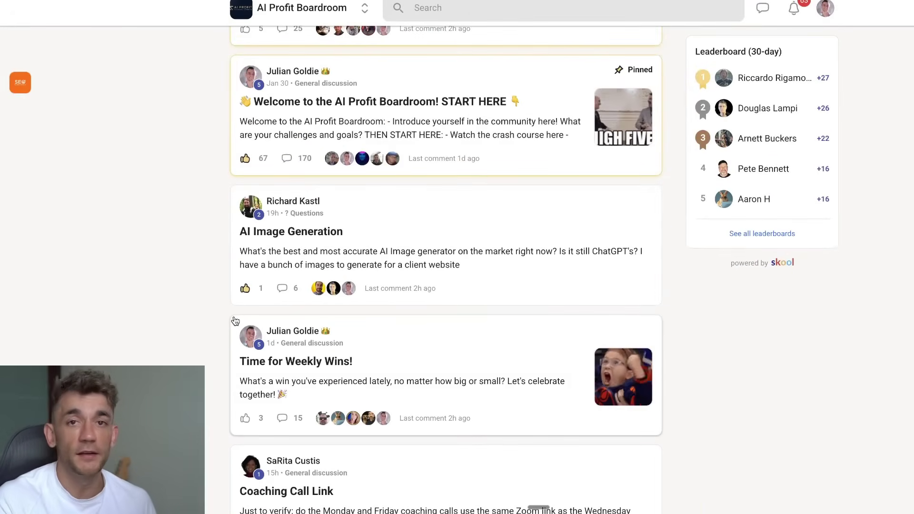
{"action": "scroll", "coordinate": [245, 286], "scroll_direction": "up", "scroll_amount": 8}
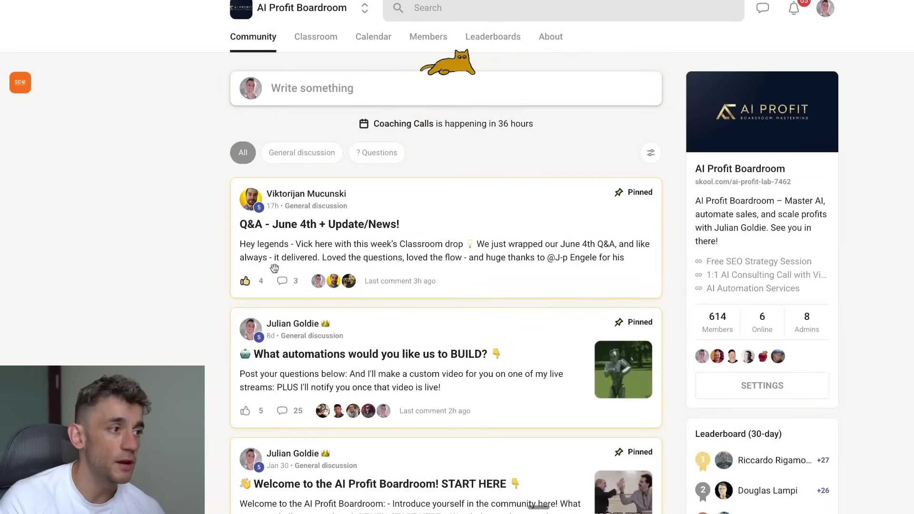
{"action": "scroll", "coordinate": [274, 269], "scroll_direction": "down", "scroll_amount": 9}
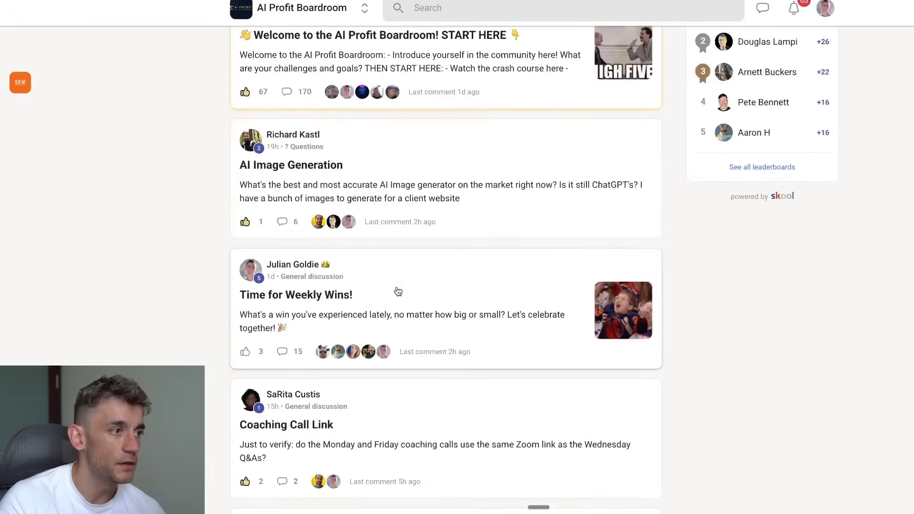
{"action": "left_click", "coordinate": [398, 292]}
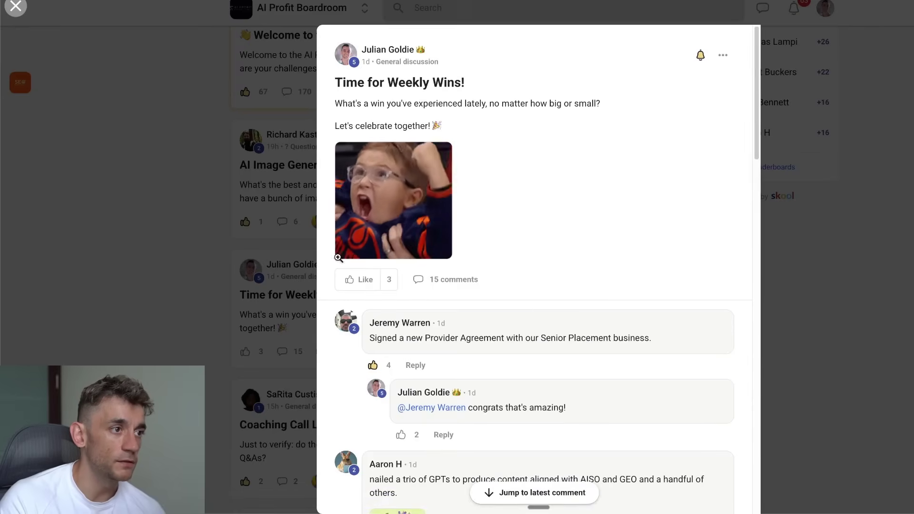
{"action": "scroll", "coordinate": [607, 222], "scroll_direction": "down", "scroll_amount": 20}
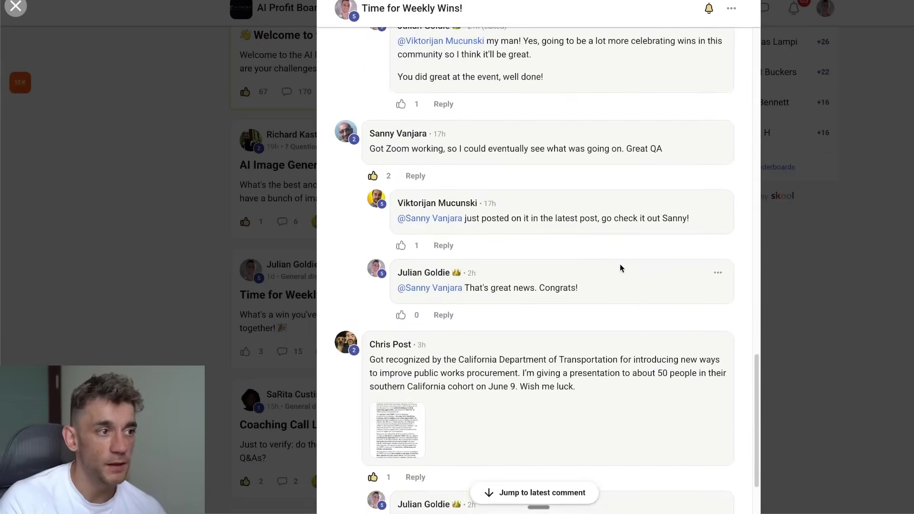
{"action": "scroll", "coordinate": [619, 265], "scroll_direction": "down", "scroll_amount": 3}
{"action": "scroll", "coordinate": [614, 266], "scroll_direction": "up", "scroll_amount": 20}
{"action": "left_click", "coordinate": [172, 224]}
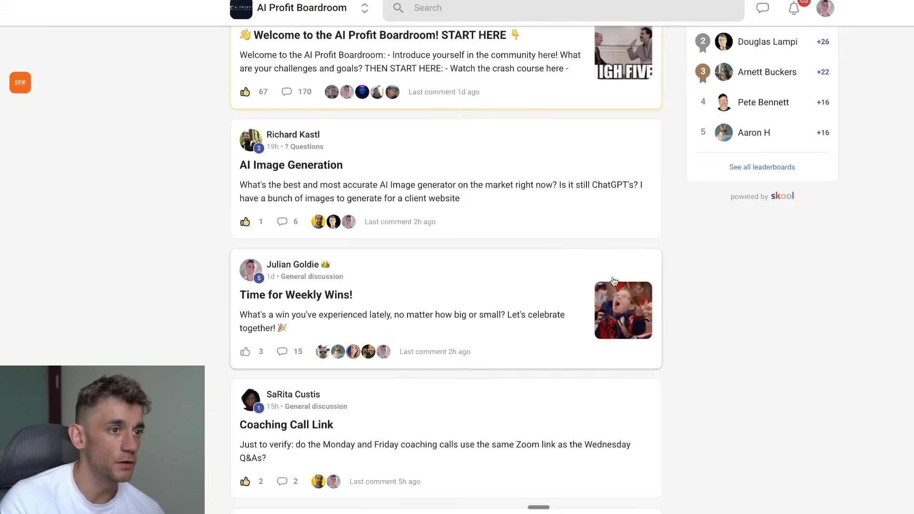
{"action": "scroll", "coordinate": [635, 286], "scroll_direction": "up", "scroll_amount": 10}
{"action": "left_click", "coordinate": [538, 43]}
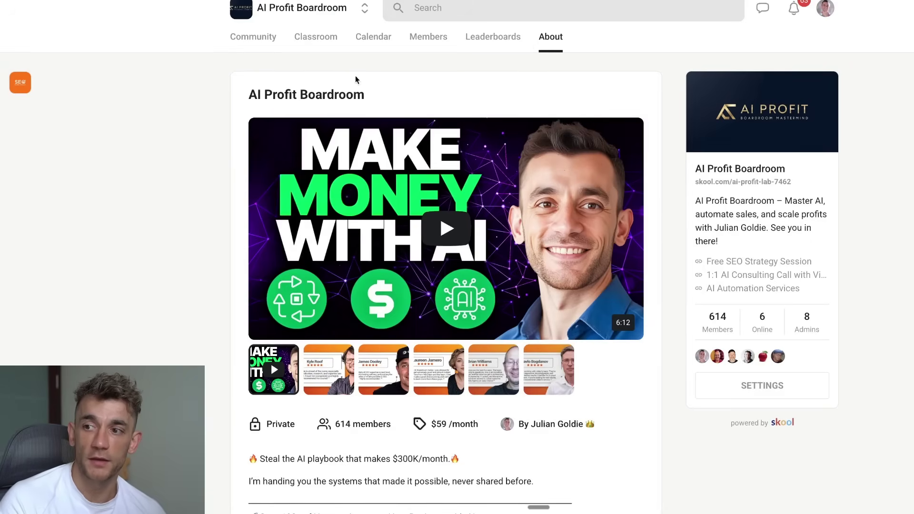
Switch to the community feed, open a new tab and begin typing the site address.
{"action": "left_click", "coordinate": [235, 45]}
{"action": "key", "text": "ctrl+t"}
{"action": "type", "text": "juliangoldi"}
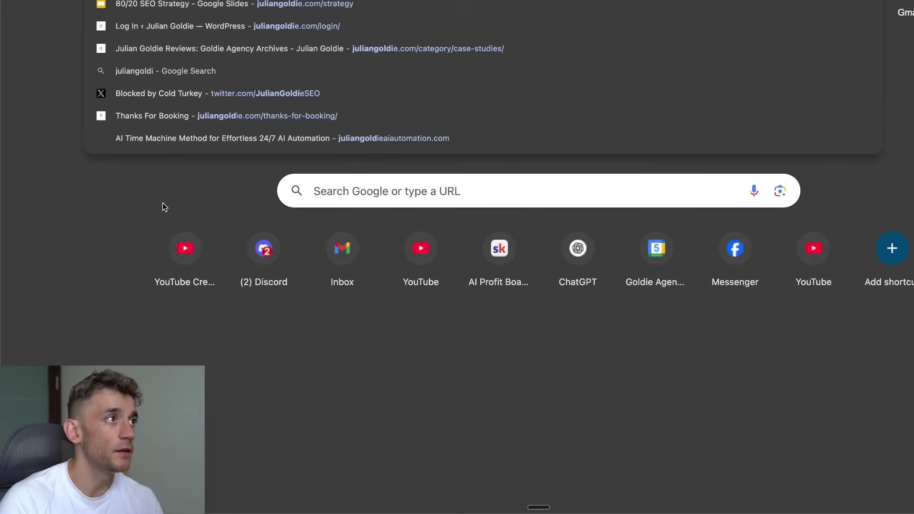
{"action": "key", "text": "Escape"}
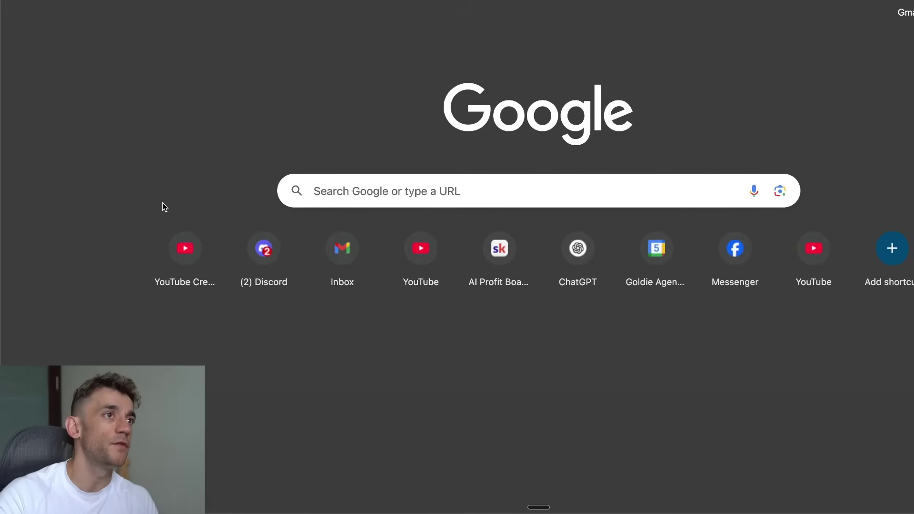